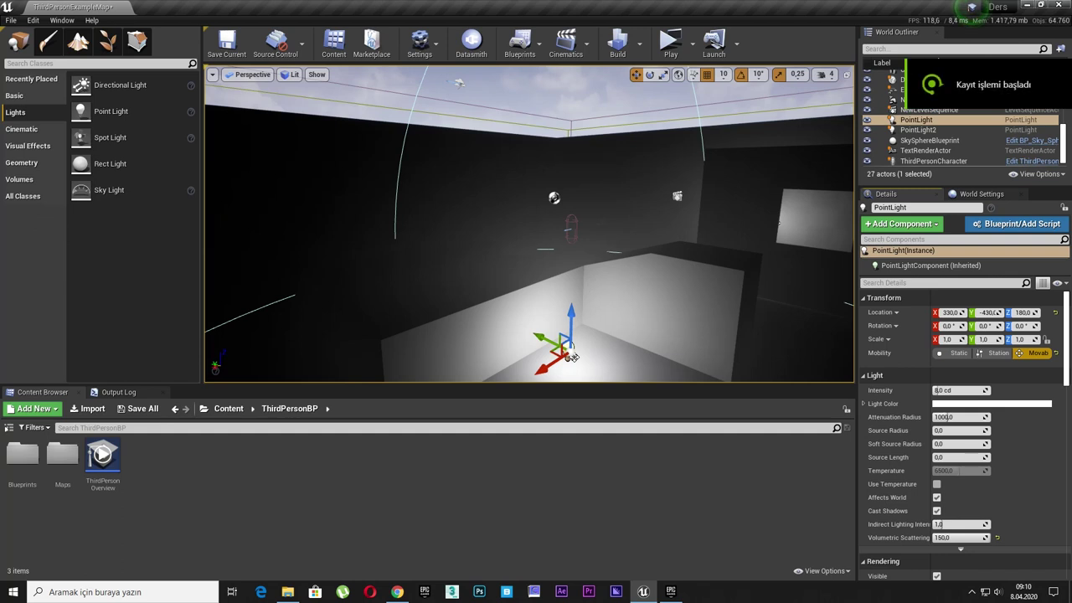
Delete both point lights and place a new spot light above the room.
key(Delete)
click(917, 129)
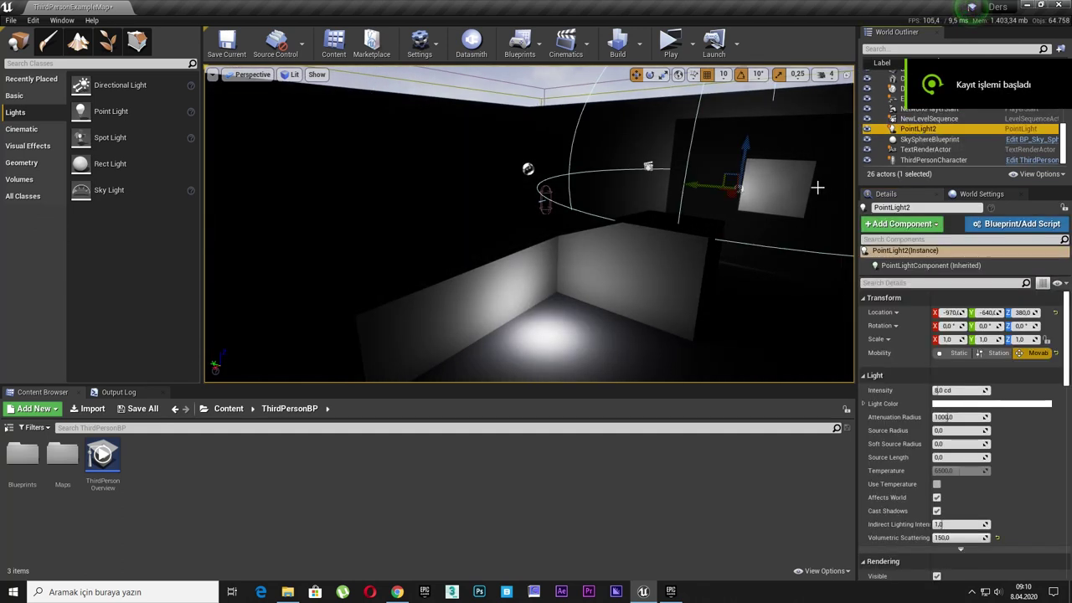
key(Delete)
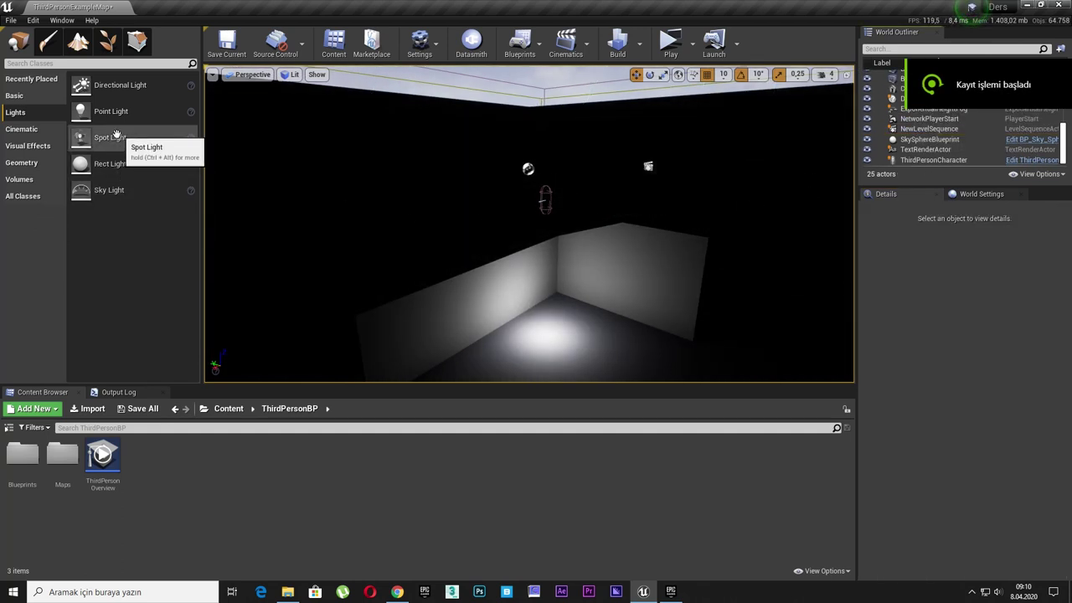
mouse_move(110, 137)
mouse_down()
mouse_move(634, 273)
mouse_move(649, 133)
mouse_up()
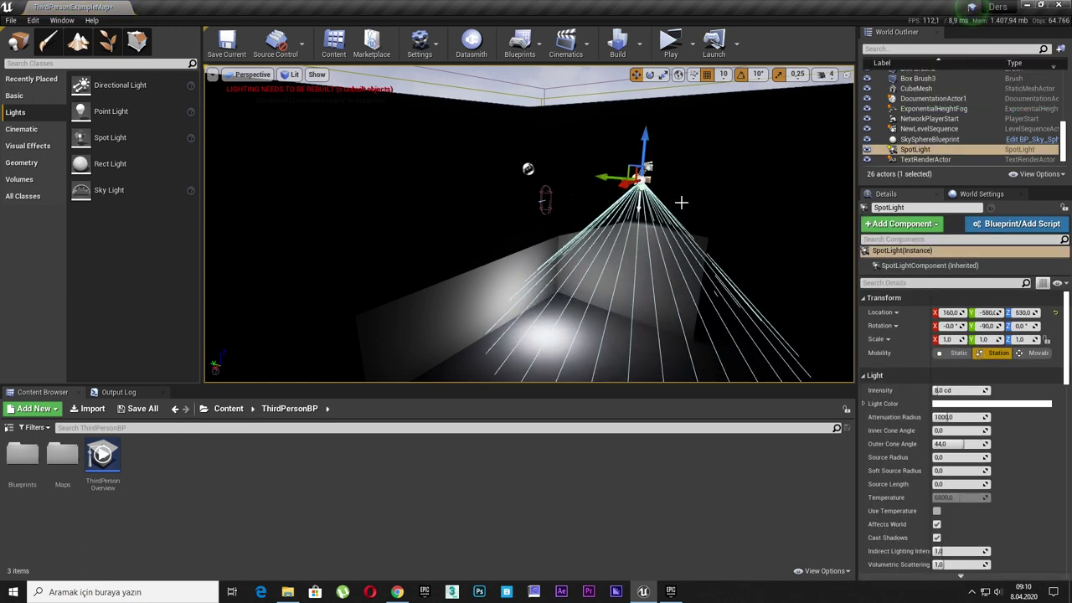
right_drag(681, 201, 644, 195)
Duplicate the spot light twice, moving copies toward X 610, Y -400 and Y -740.
key(ctrl+w)
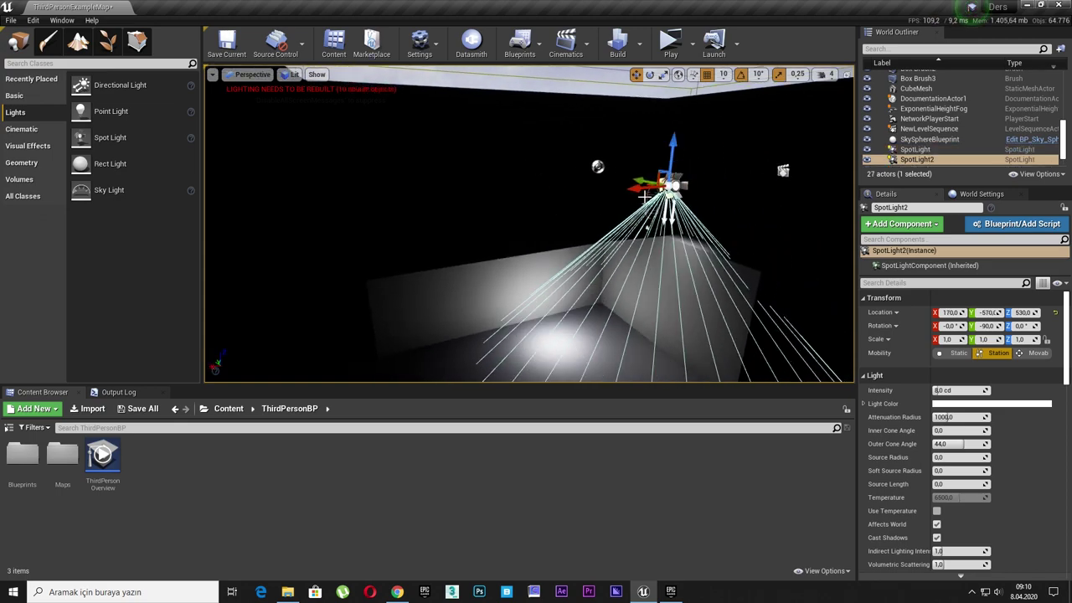
shift+drag(670, 188, 436, 287)
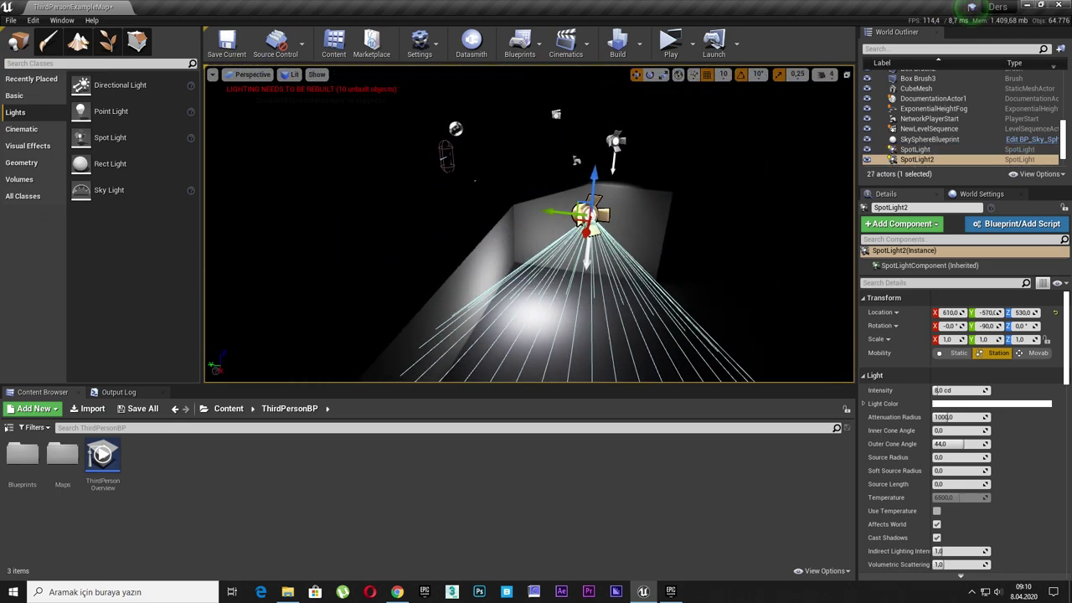
drag(589, 266, 436, 280)
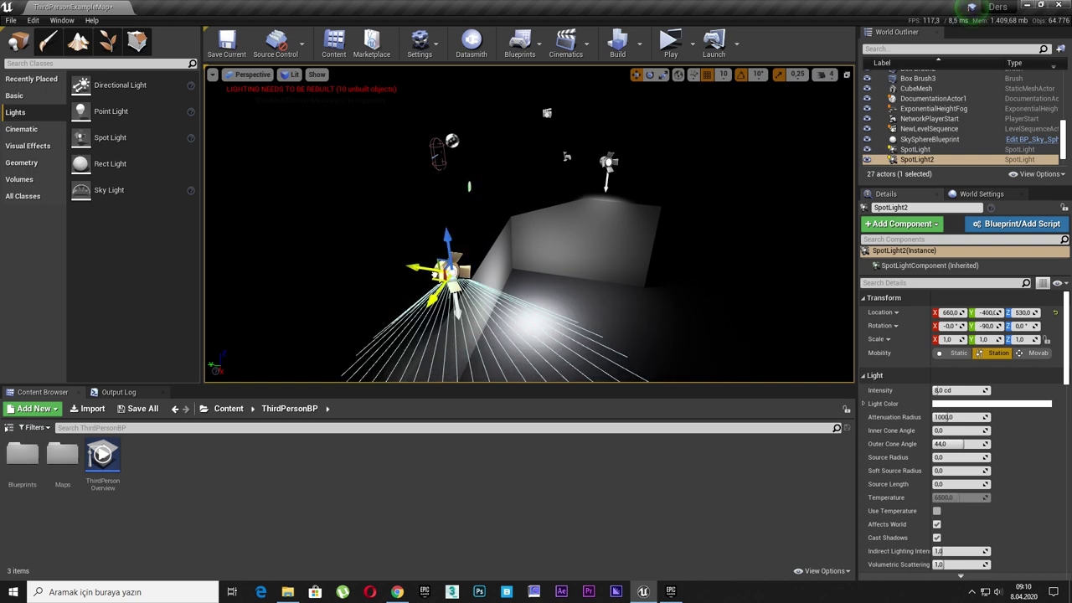
right_drag(436, 281, 445, 277)
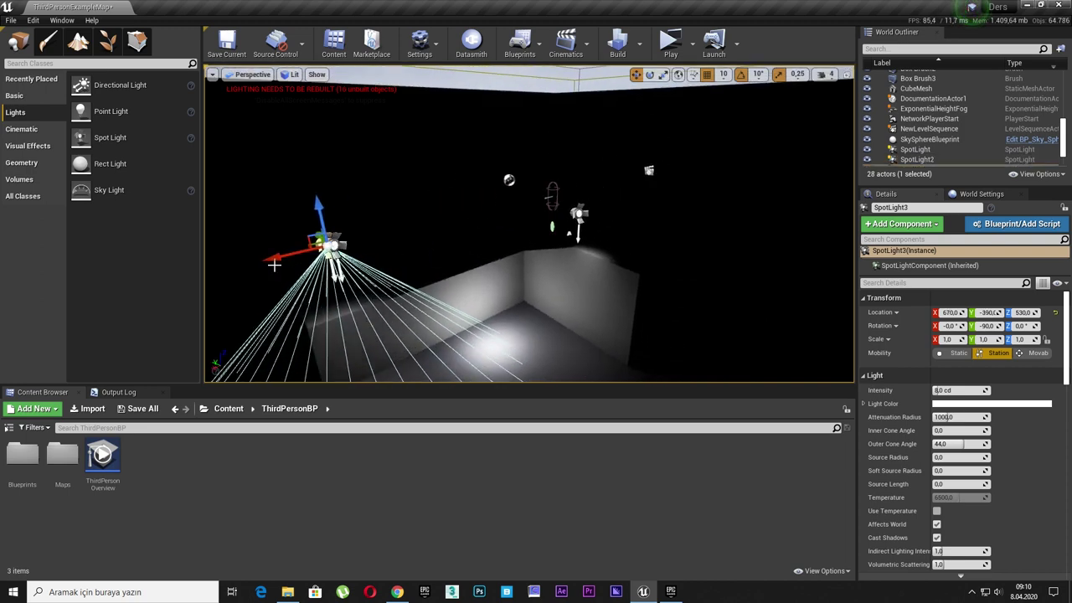
alt+drag(330, 247, 703, 207)
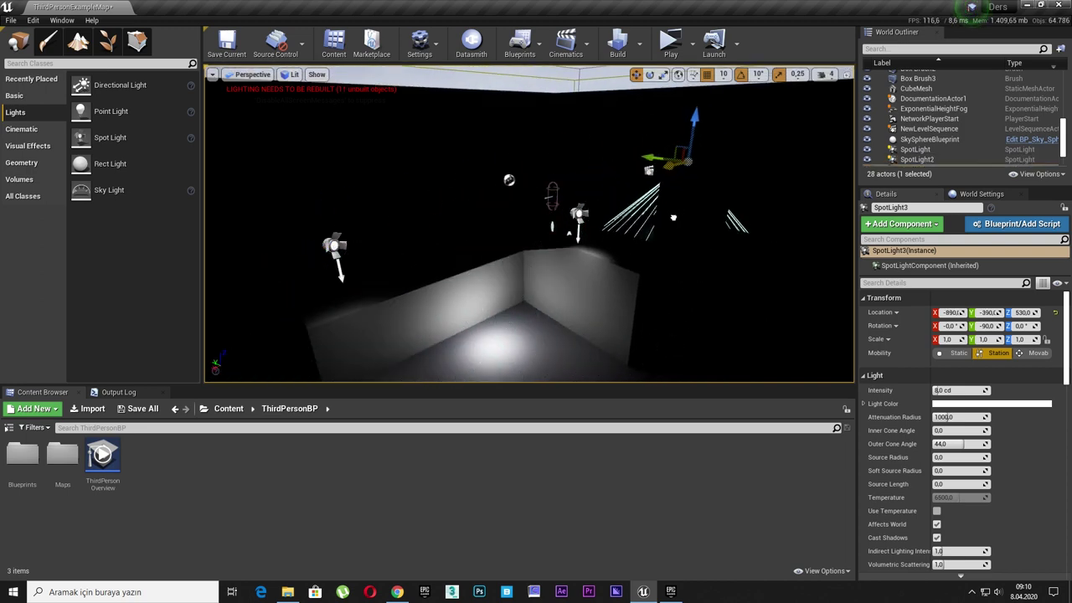
drag(652, 157, 760, 179)
right_drag(760, 179, 595, 164)
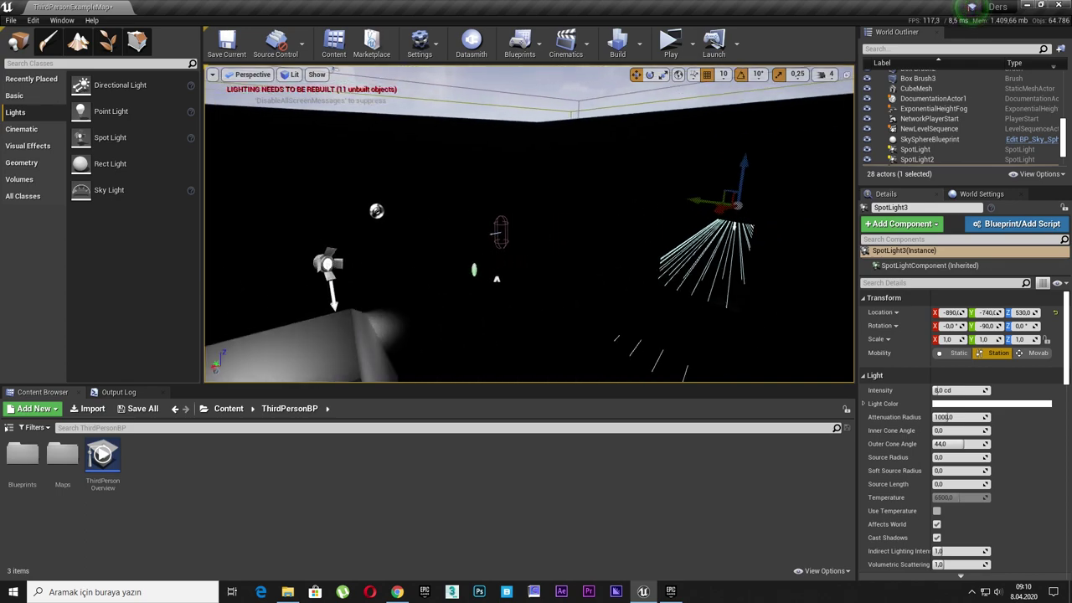
click(293, 74)
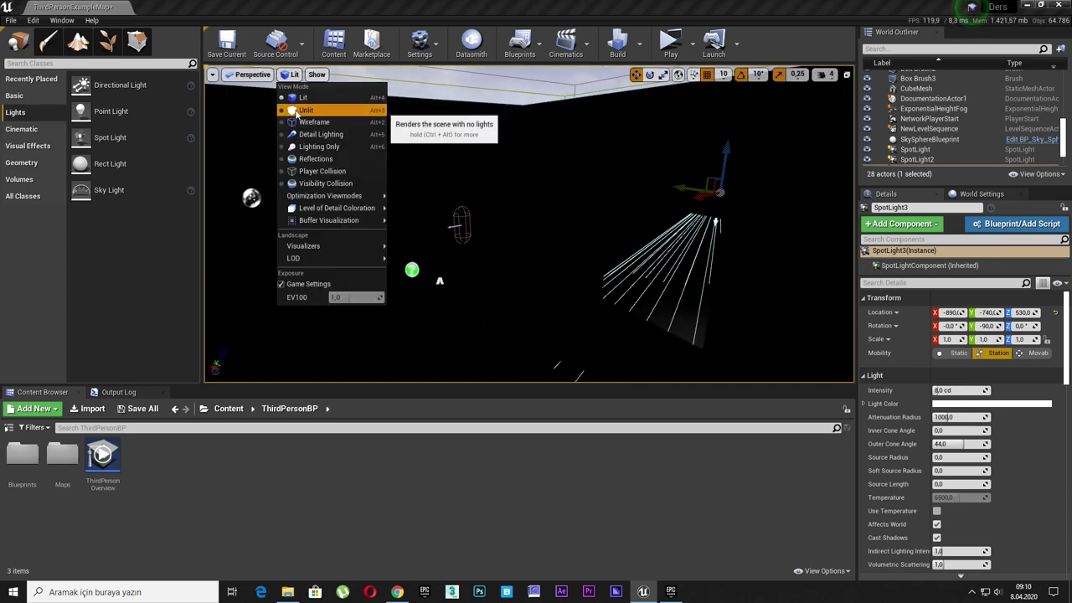
Set the viewport to Unlit and move SpotLight3 to X -1070, Y -570, Z 650.
click(314, 107)
right_drag(474, 203, 474, 202)
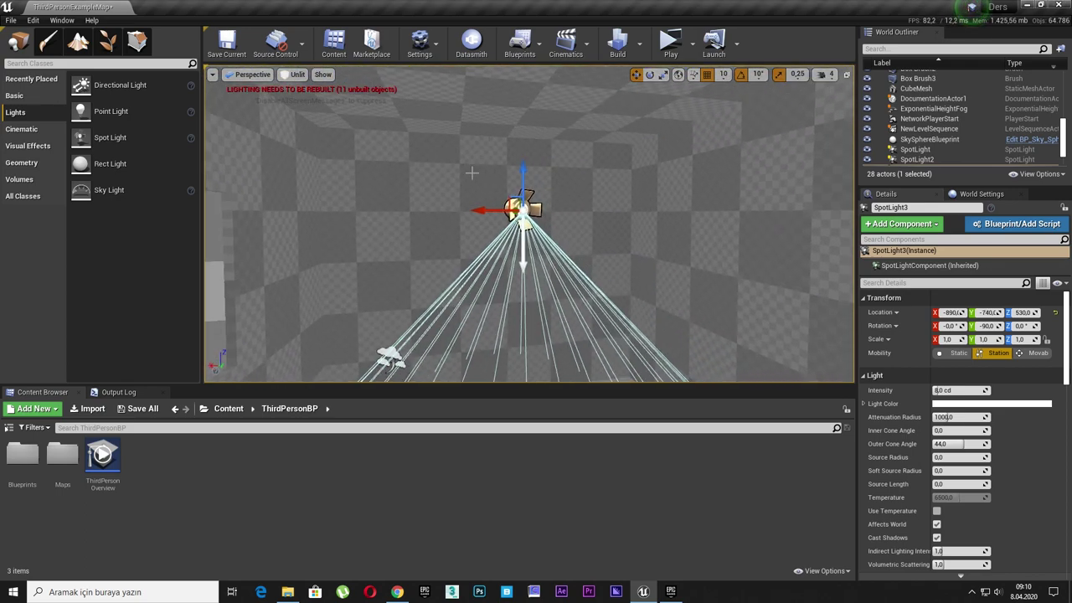
drag(517, 209, 634, 209)
right_drag(553, 149, 552, 149)
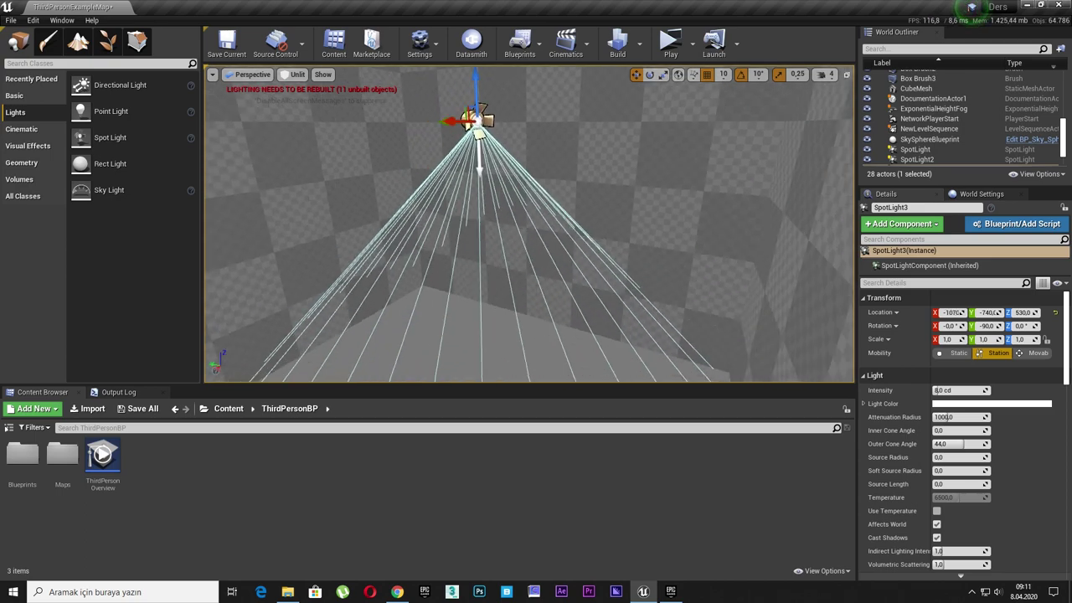
drag(552, 149, 557, 67)
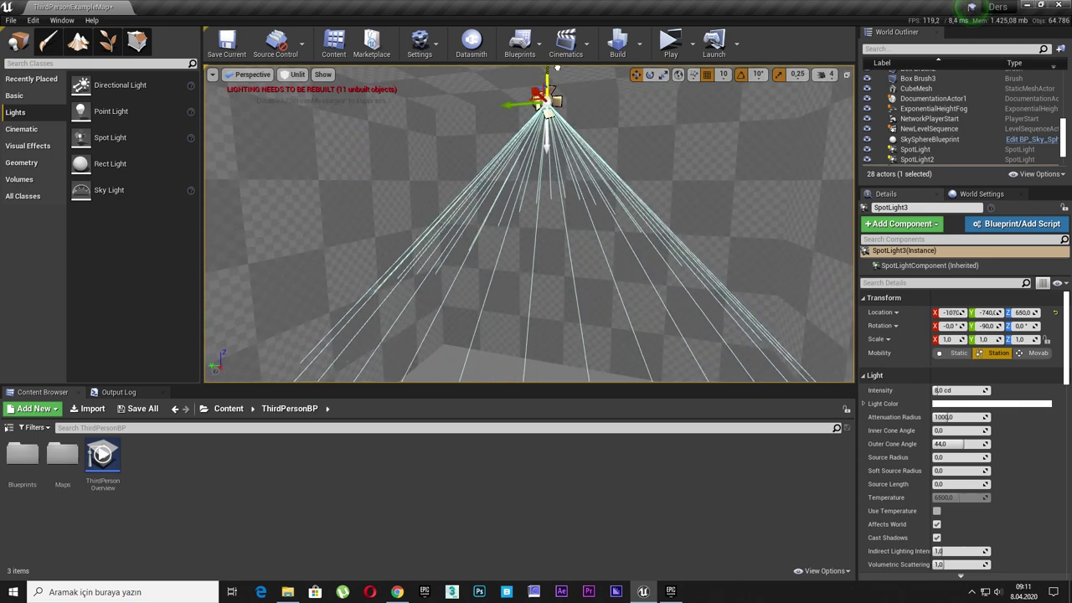
mouse_move(510, 106)
mouse_down()
mouse_move(422, 113)
mouse_move(678, 76)
mouse_up()
Duplicate SpotLight3 as SpotLight4 and place it at Y -1000, Z 490.
key(ctrl+w)
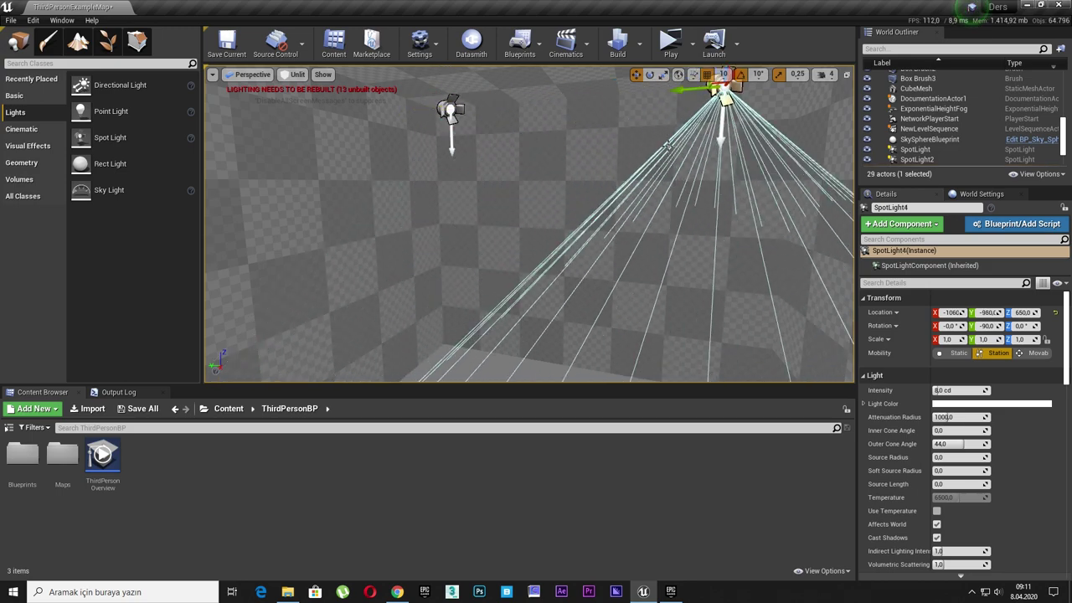
right_drag(678, 75, 682, 137)
drag(648, 97, 644, 238)
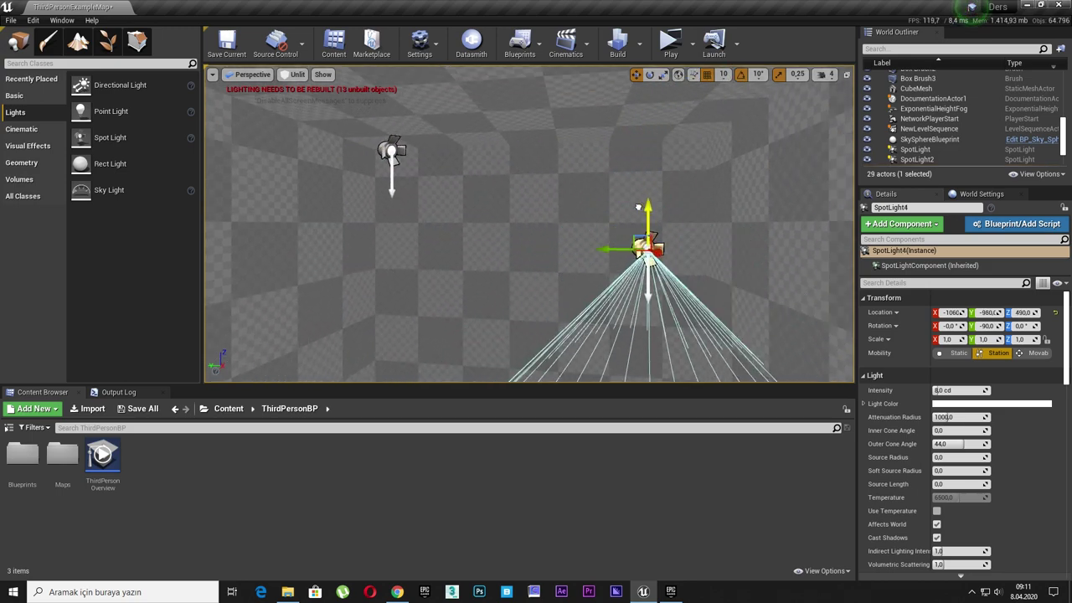
right_drag(644, 239, 620, 209)
drag(564, 202, 501, 161)
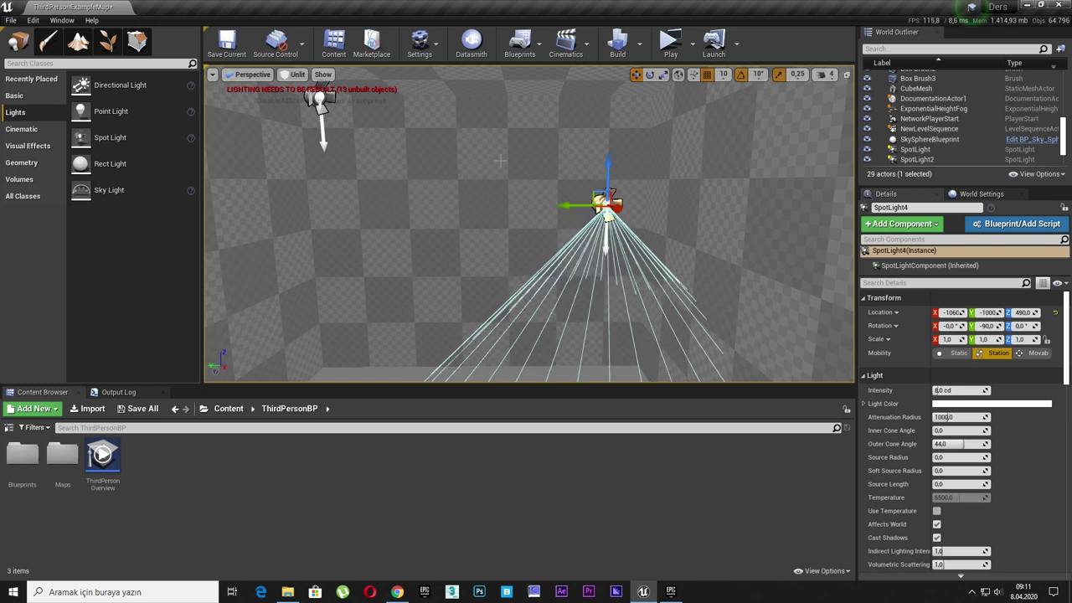
right_drag(501, 160, 435, 163)
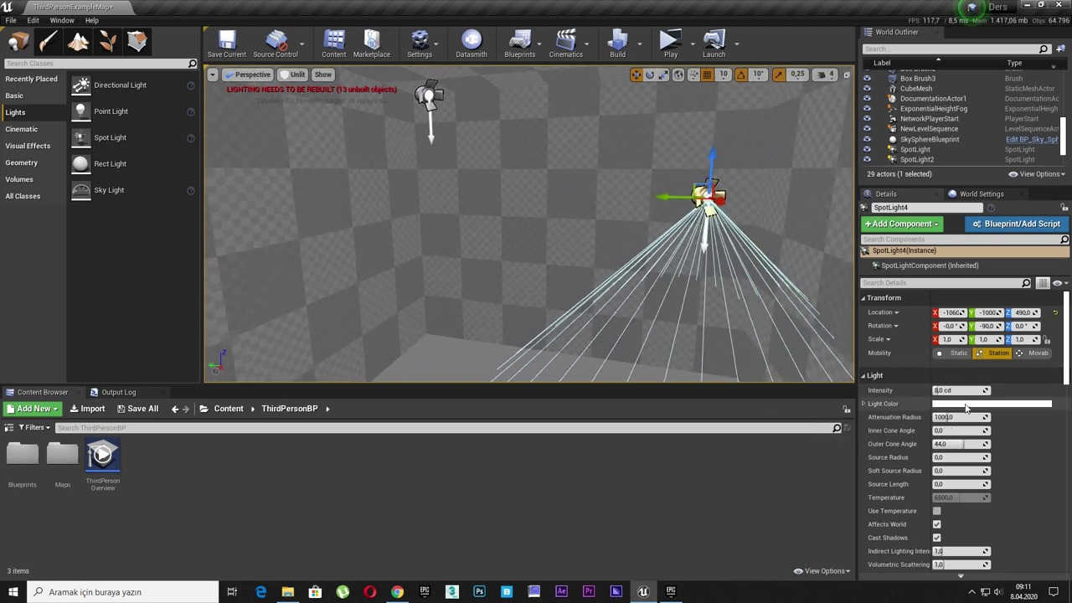
Tint SpotLight4 a saturated orange and return the viewport to Lit shading.
click(966, 407)
click(821, 394)
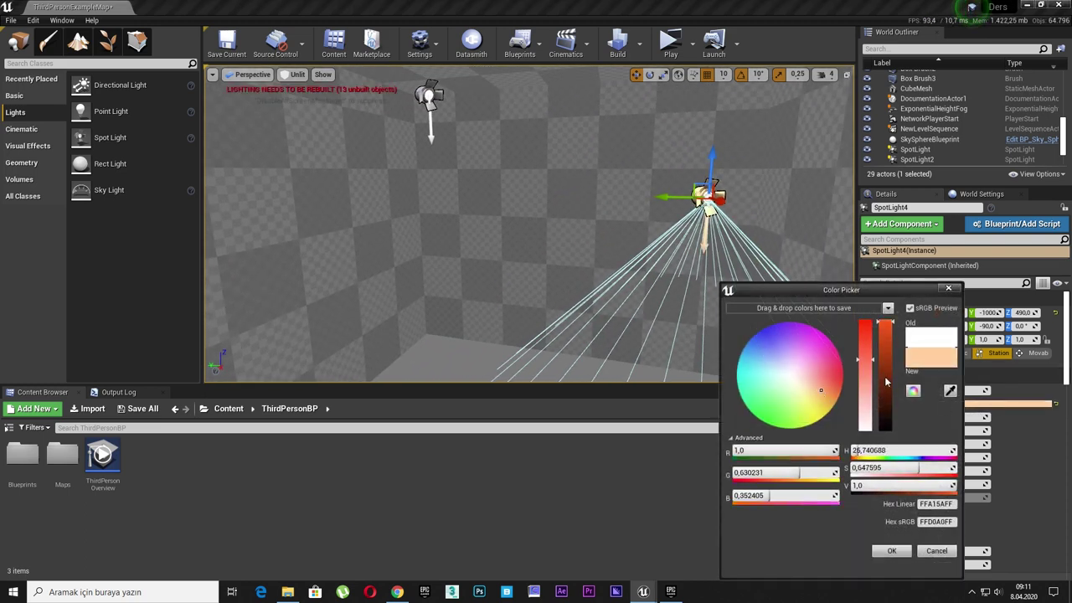
click(866, 335)
click(890, 551)
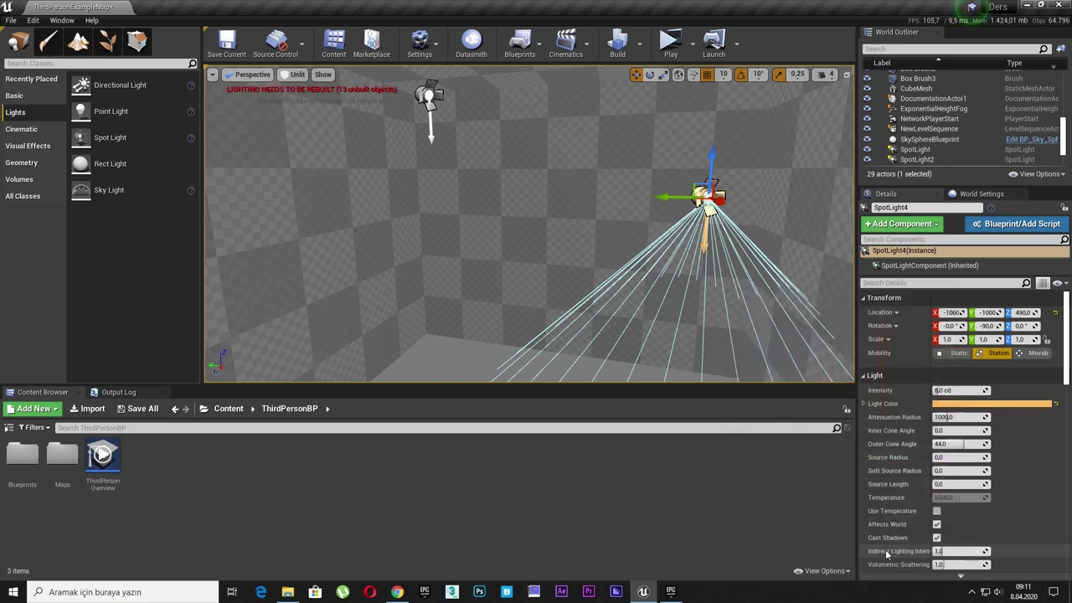
click(297, 75)
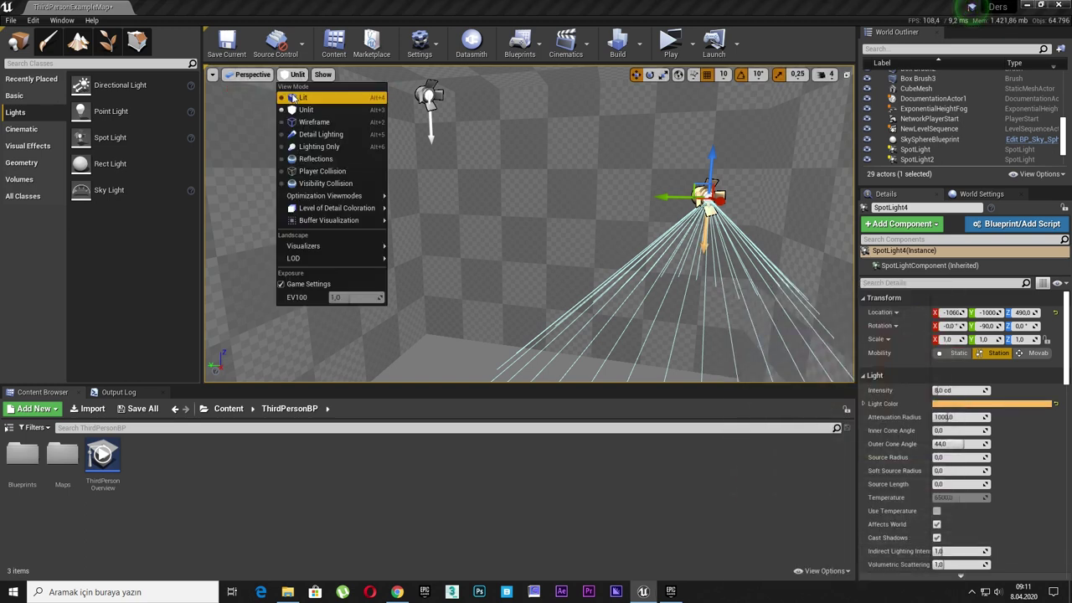
click(301, 94)
Give SpotLight3 a muted yellow-green light colour (sRGB B9CC5E).
click(429, 94)
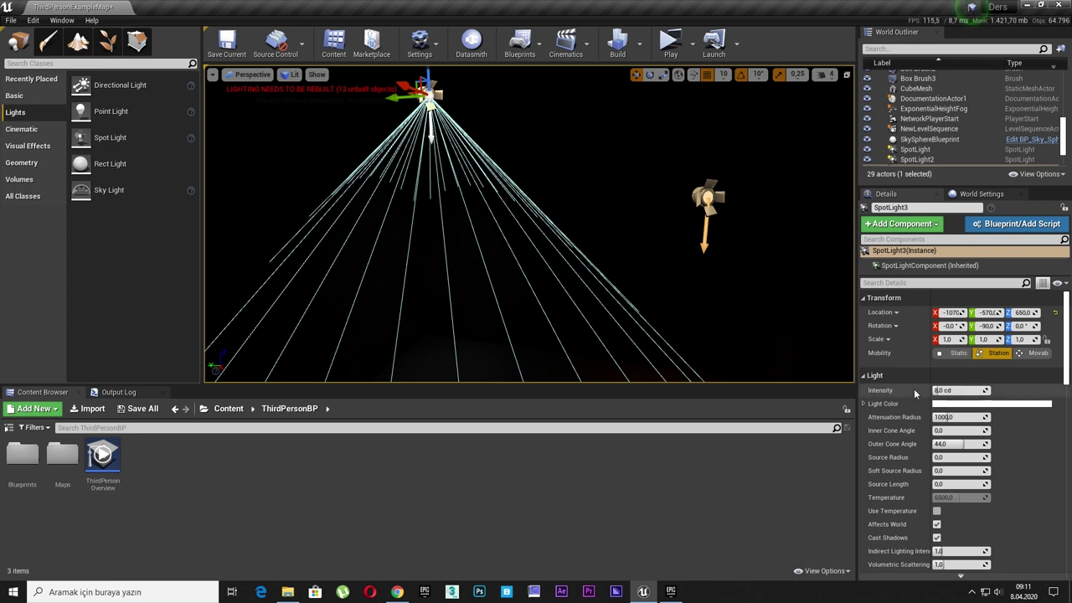
click(971, 406)
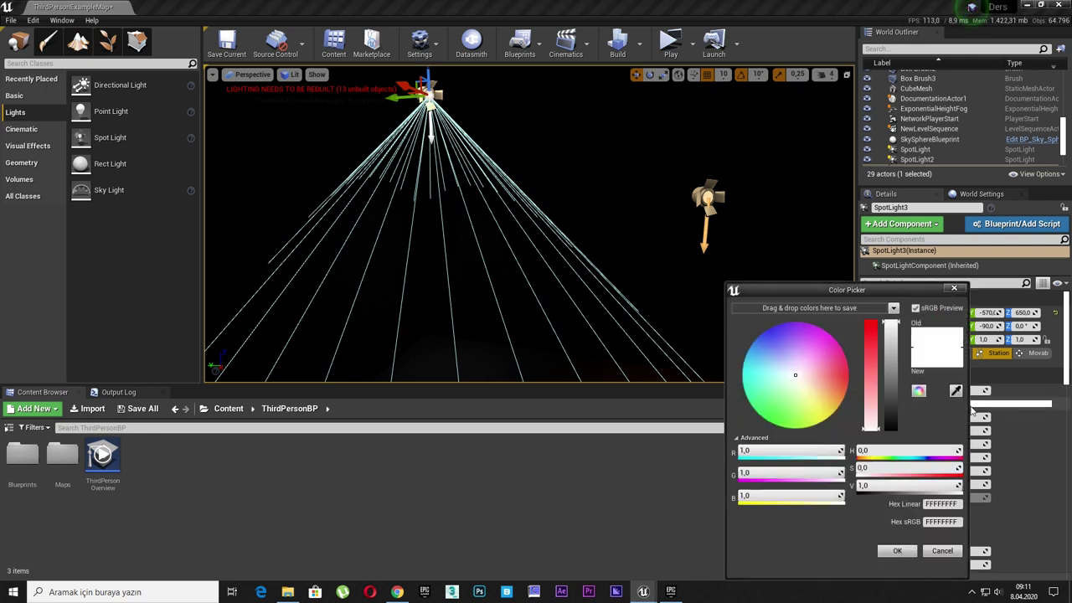
drag(826, 401, 811, 417)
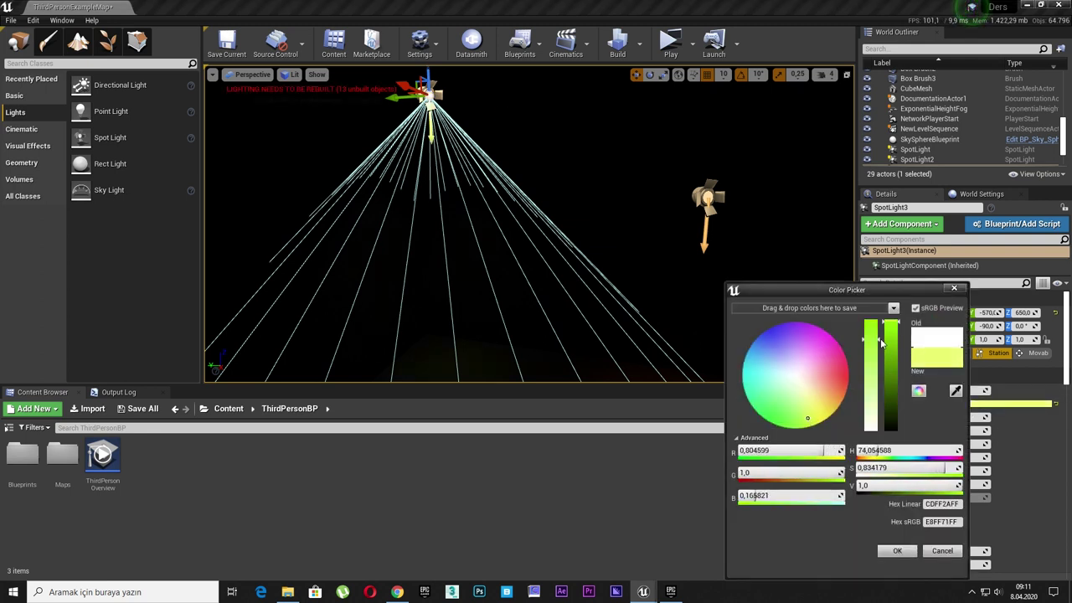
click(894, 361)
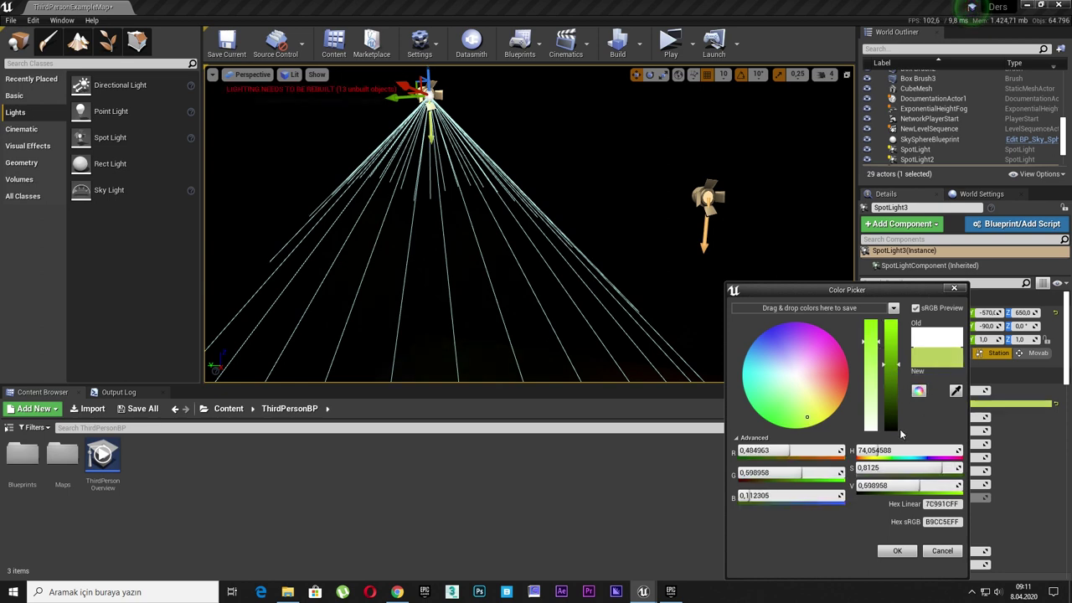
click(898, 554)
right_drag(681, 313, 567, 287)
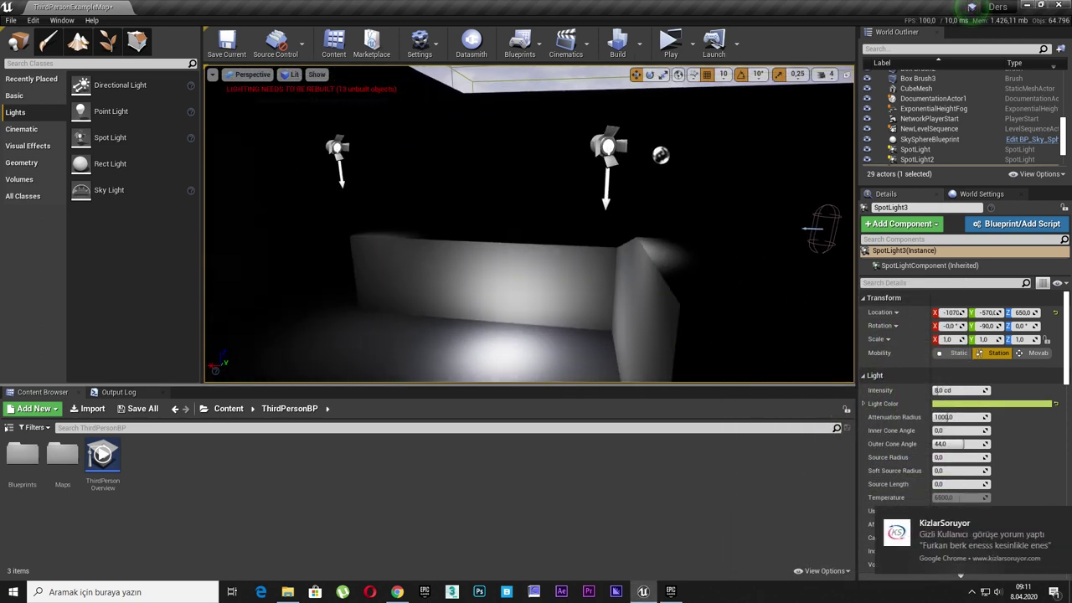
key(a)
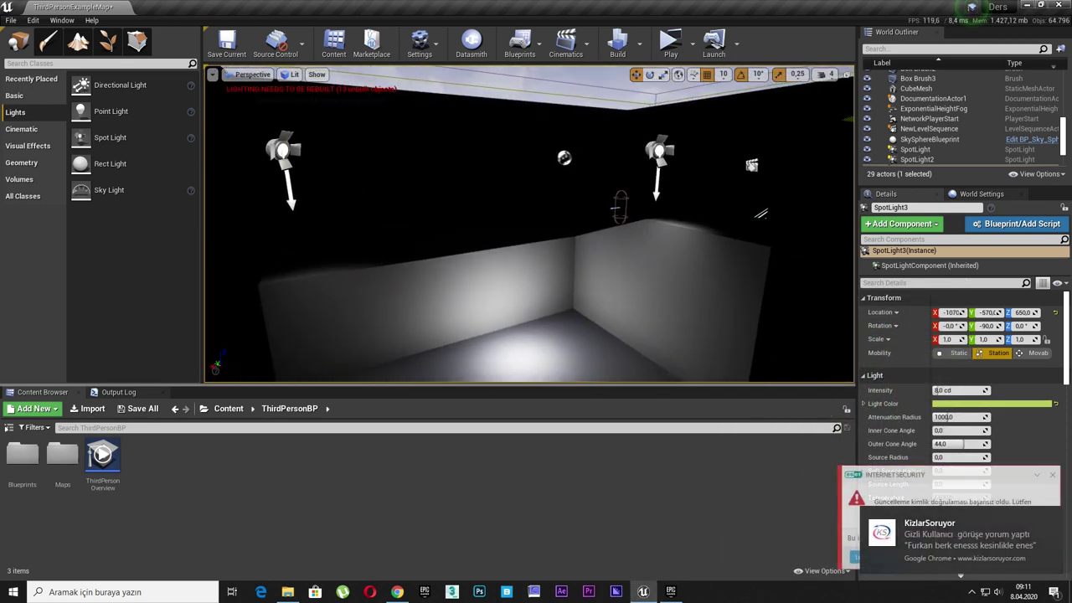
right_drag(631, 260, 632, 270)
Set the first SpotLight's light colour to red (sRGB FF5454).
click(657, 141)
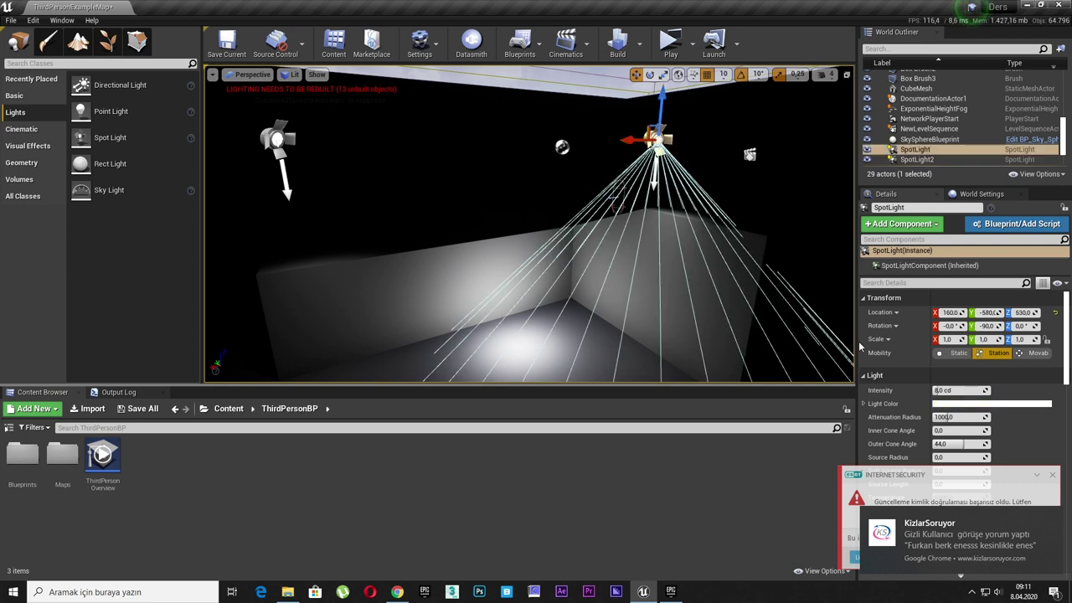
click(958, 405)
drag(863, 384, 856, 331)
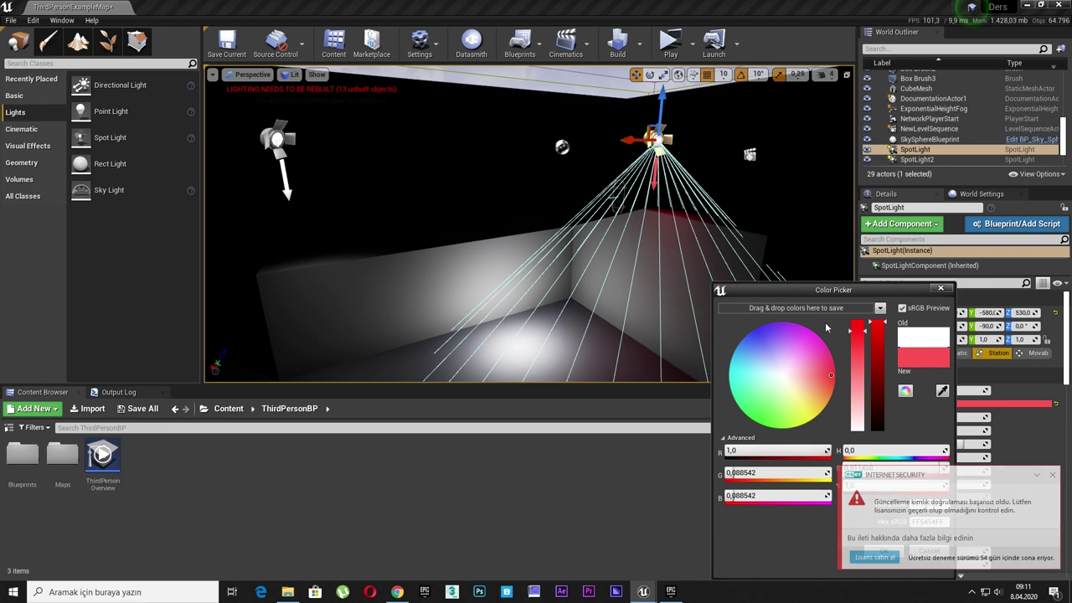
click(1053, 479)
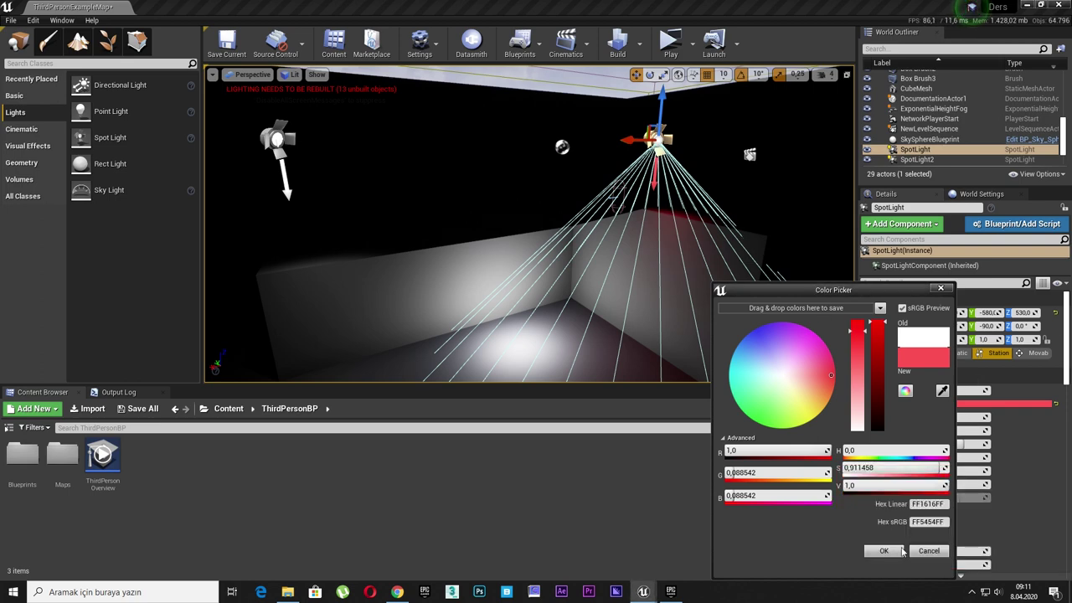
click(940, 287)
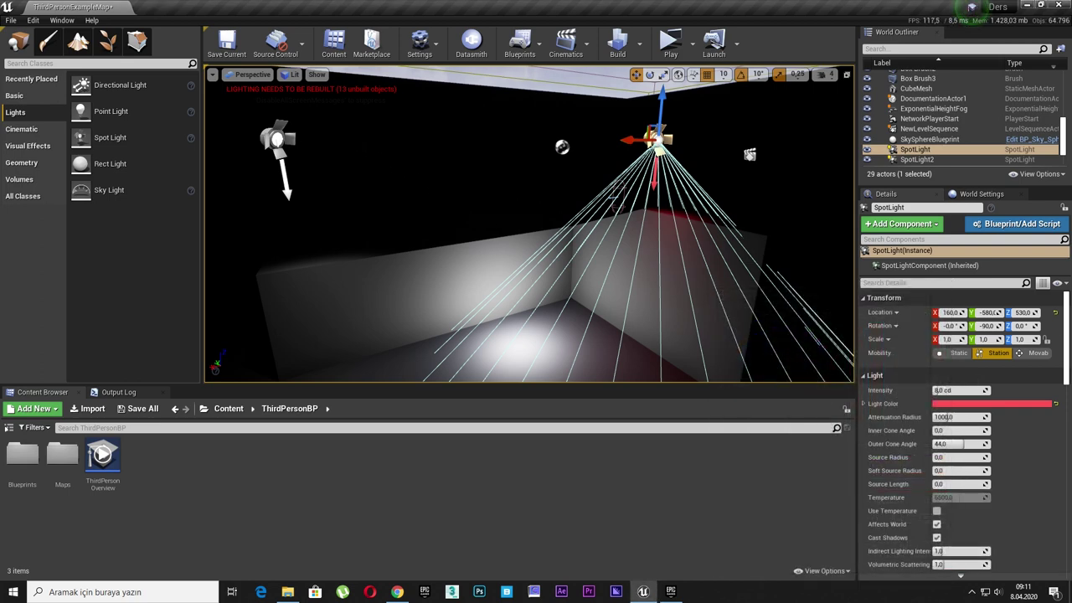
Make SpotLight2's light colour a deep cyan blue (sRGB 1CA7E2).
click(276, 138)
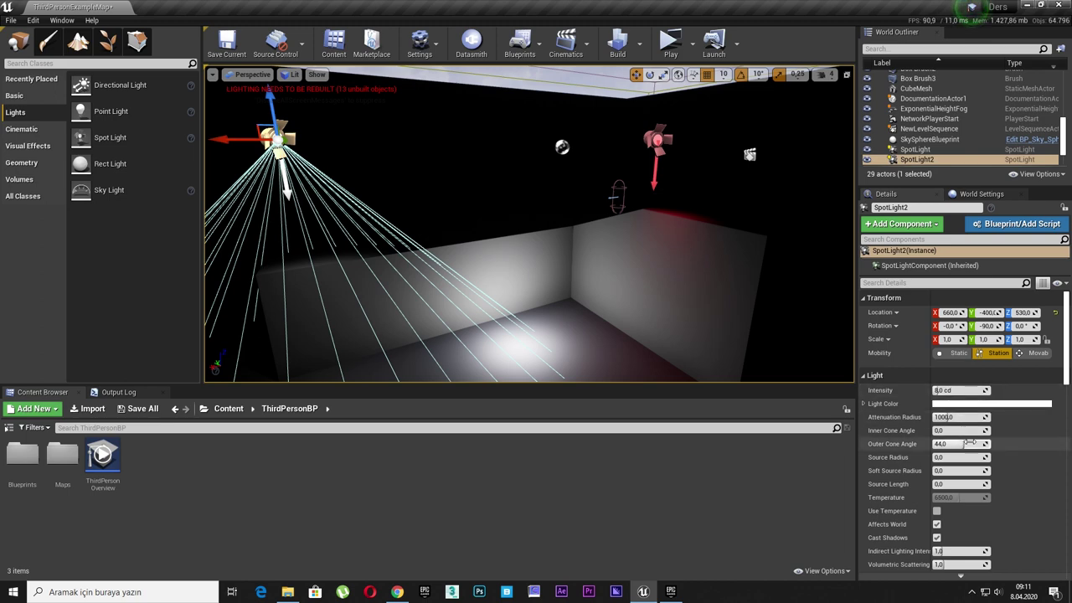
click(971, 403)
click(755, 355)
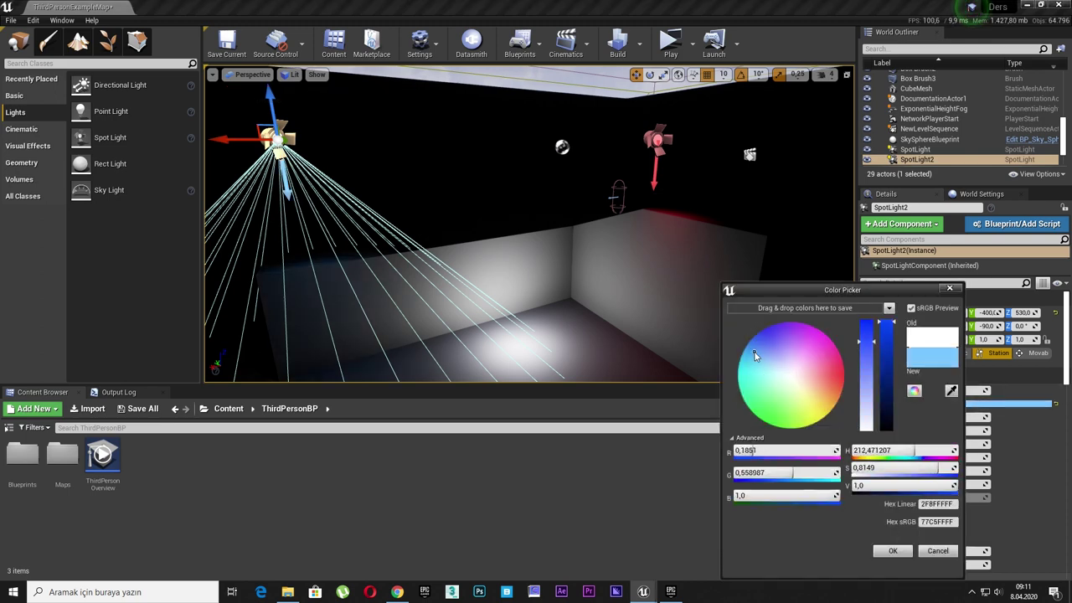
click(888, 350)
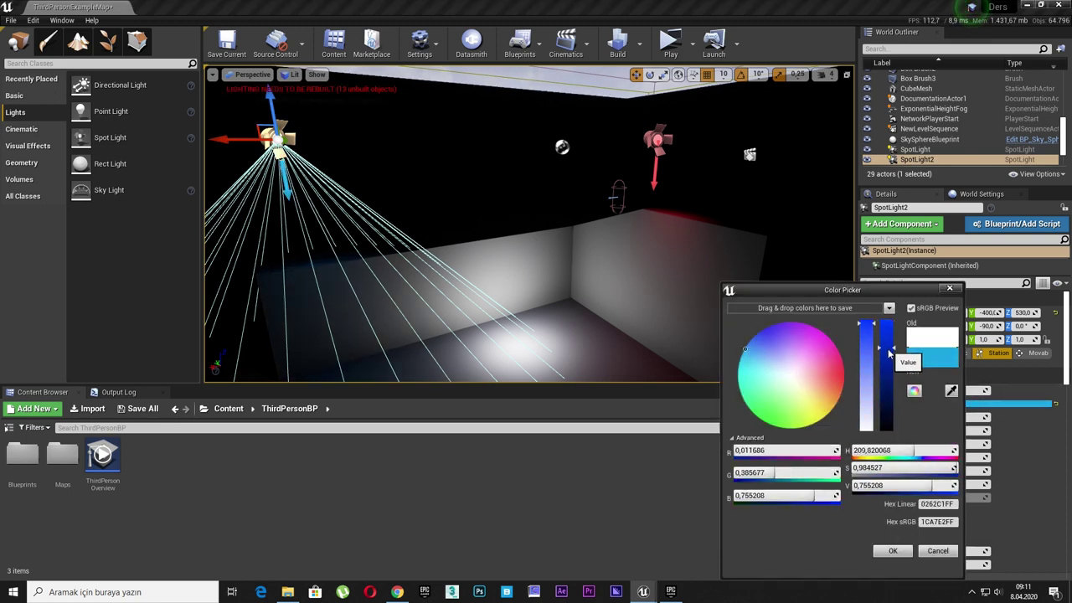
click(893, 551)
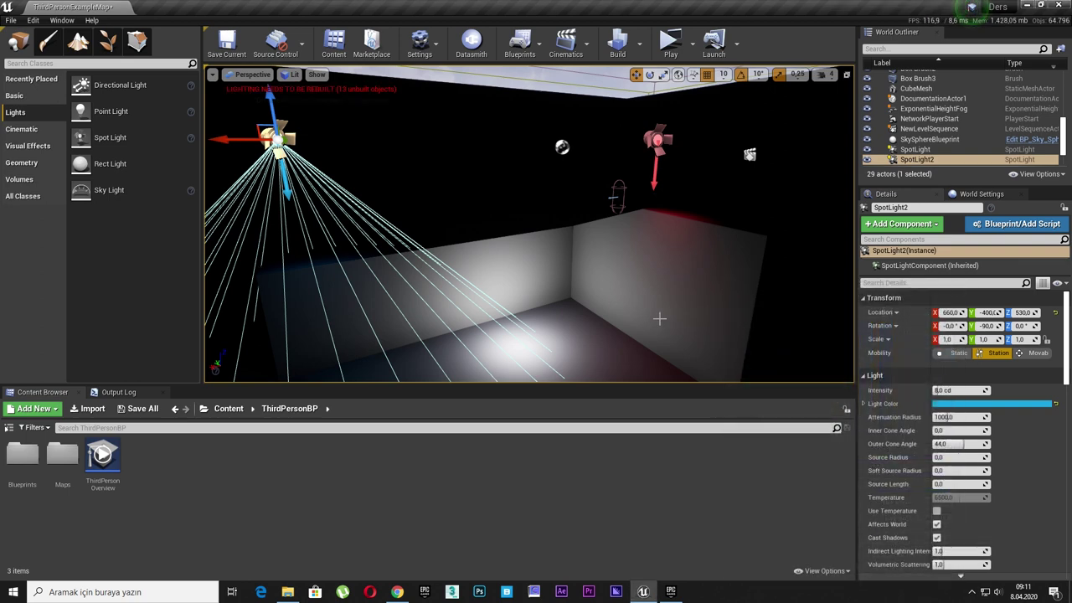
Run Build Lighting Only, then start editing SpotLight2's Intensity field.
click(639, 42)
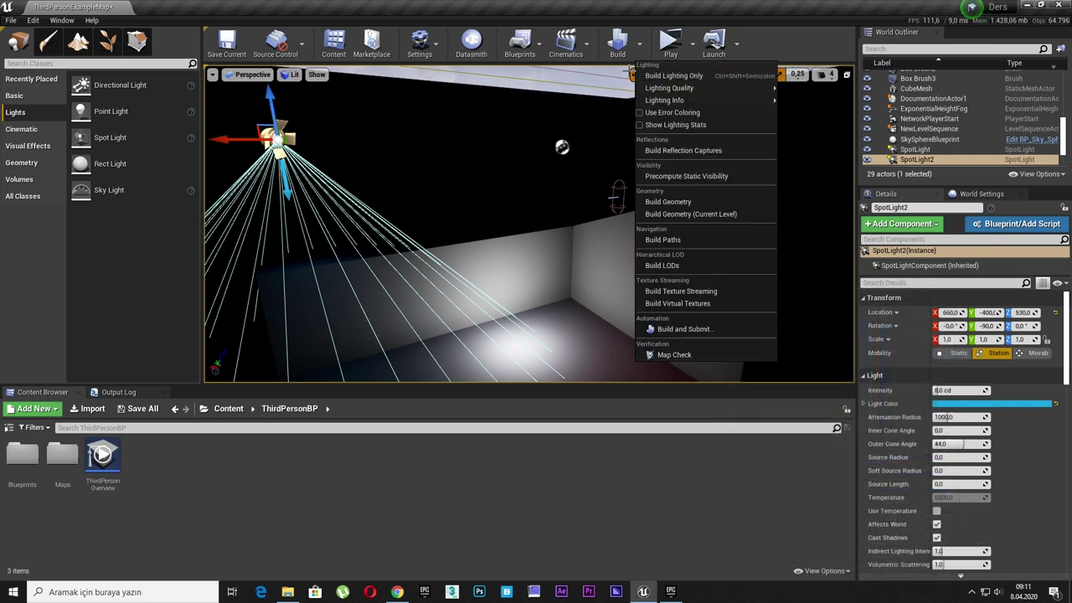
click(670, 76)
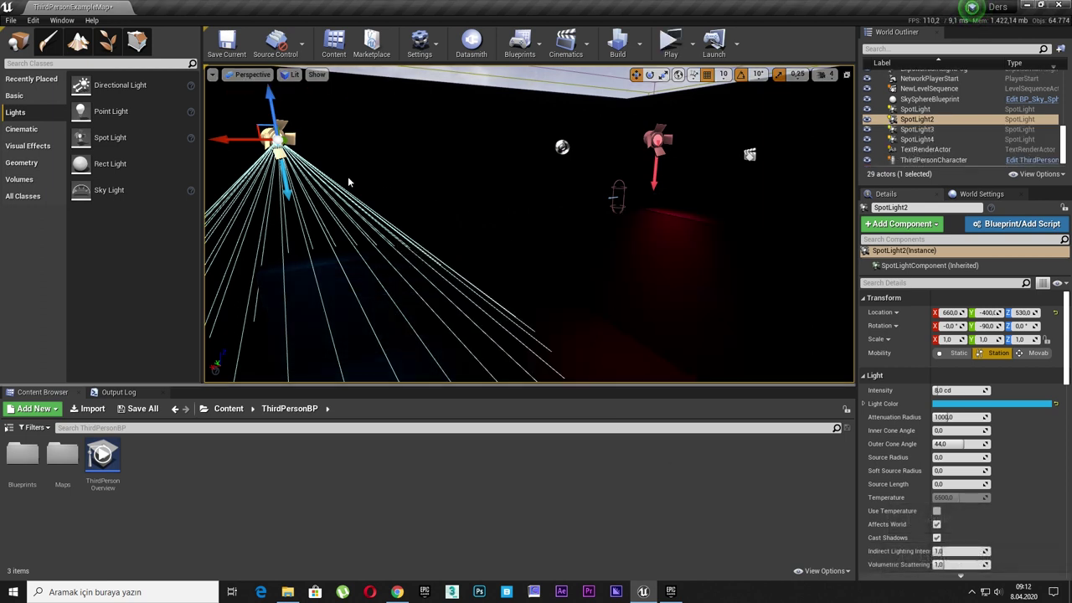
click(943, 389)
Set Intensity to 160 cd on SpotLight2, SpotLight, SpotLight3 and SpotLight4.
text(160)
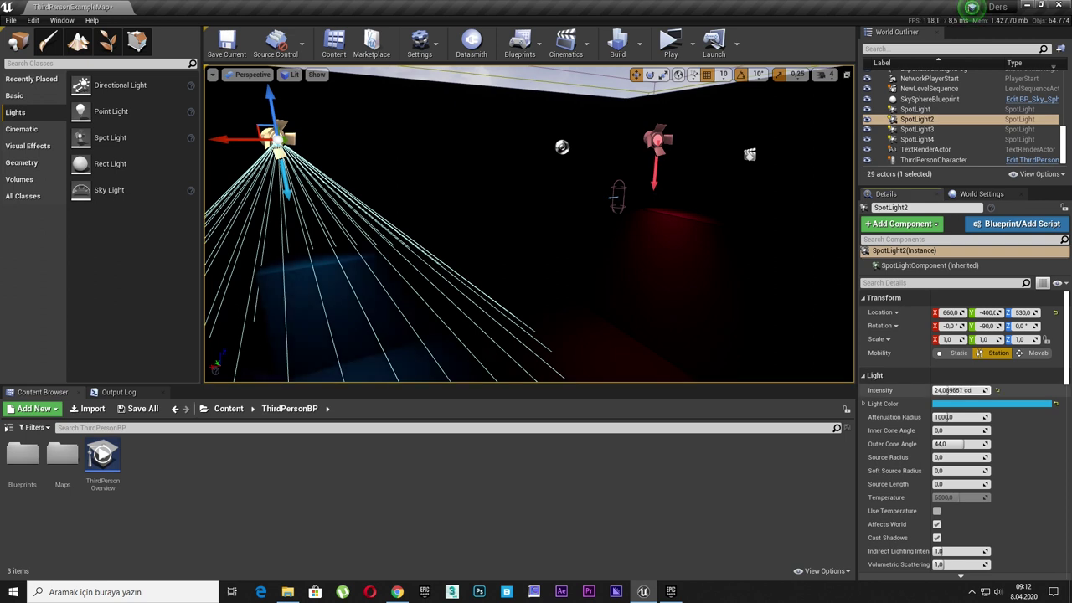
key(Return)
click(658, 139)
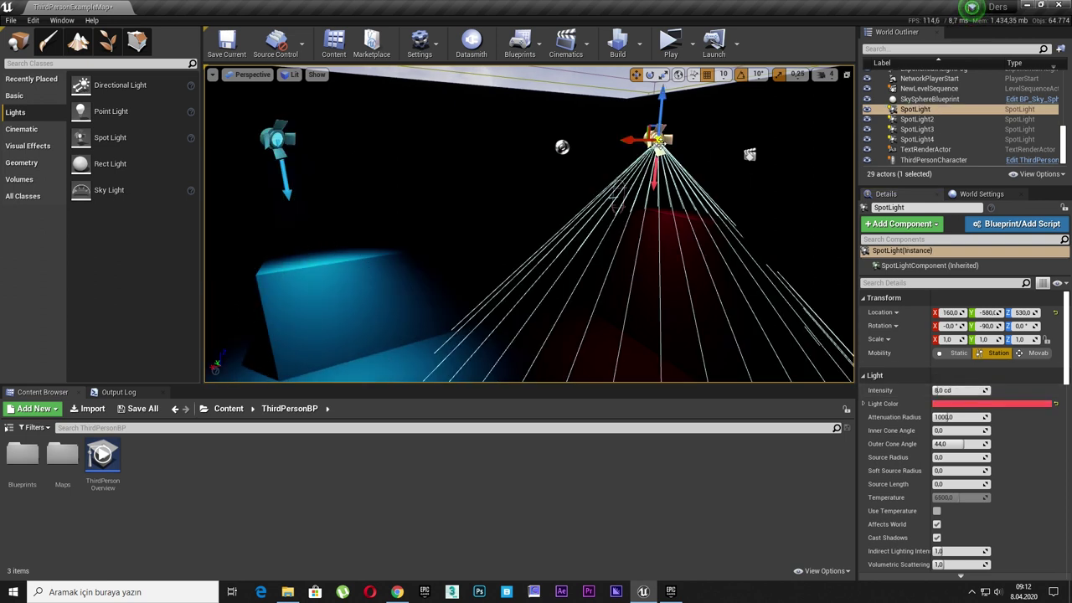
shift+click(879, 390)
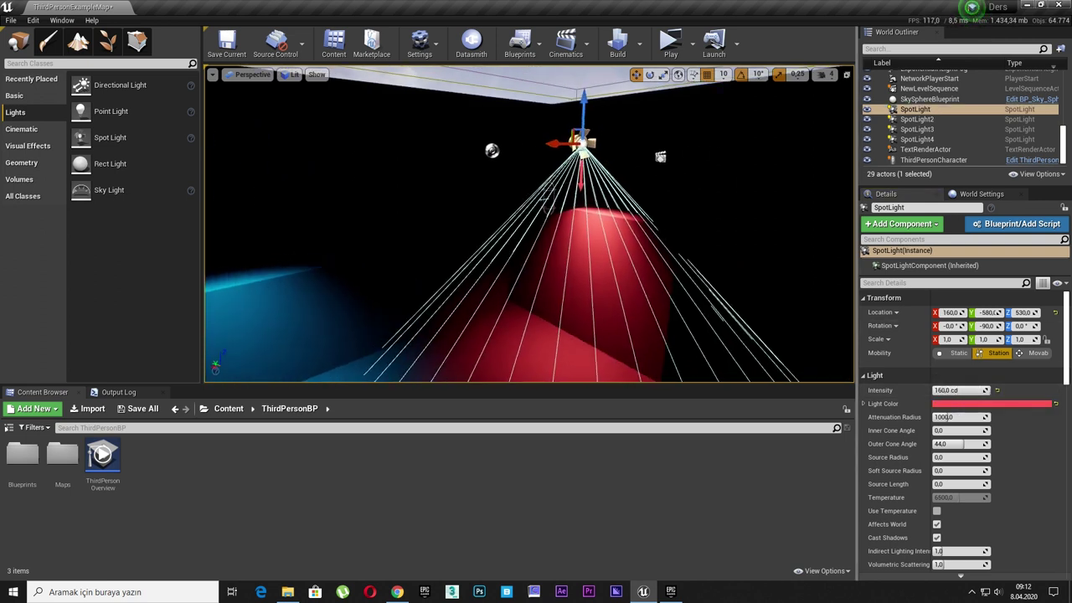
click(917, 129)
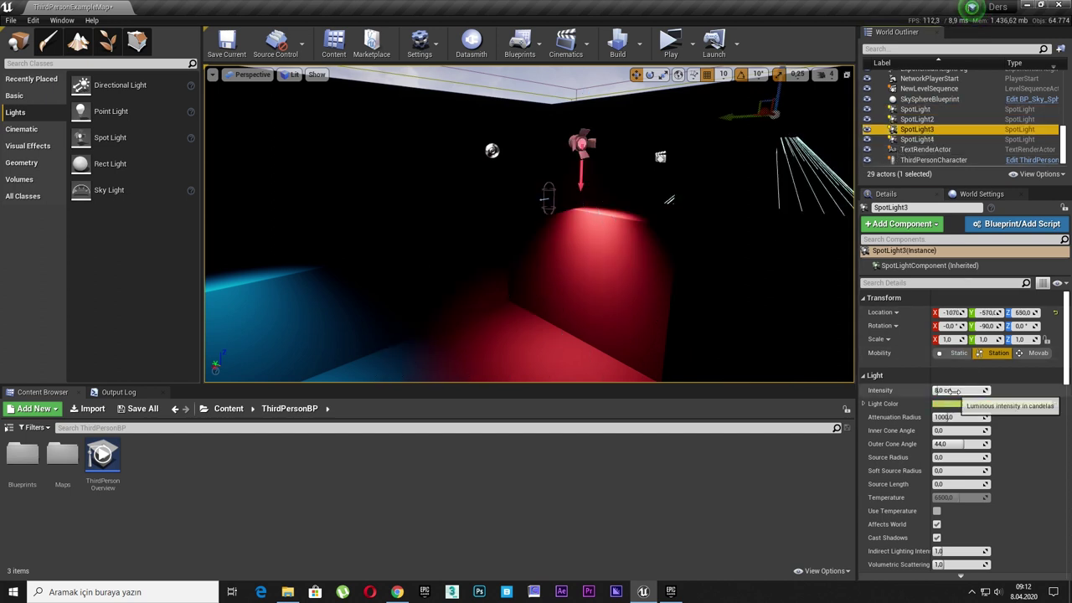
shift+click(880, 390)
click(917, 139)
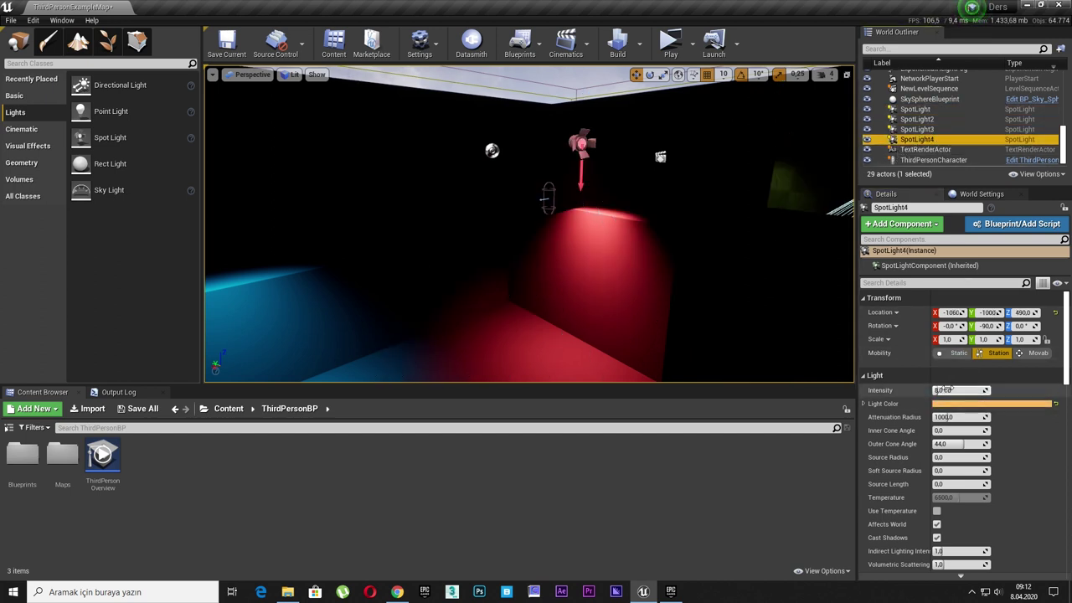
right_drag(695, 302, 695, 298)
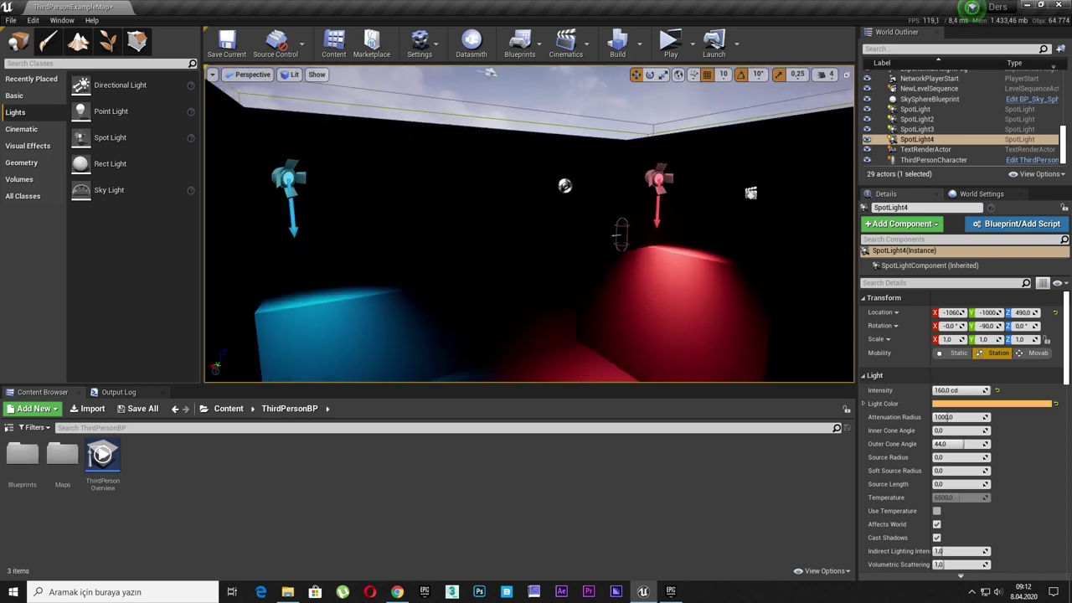
Select all four spotlights, set Volumetric Scattering to 150, and preview the beams in game view.
shift+click(921, 109)
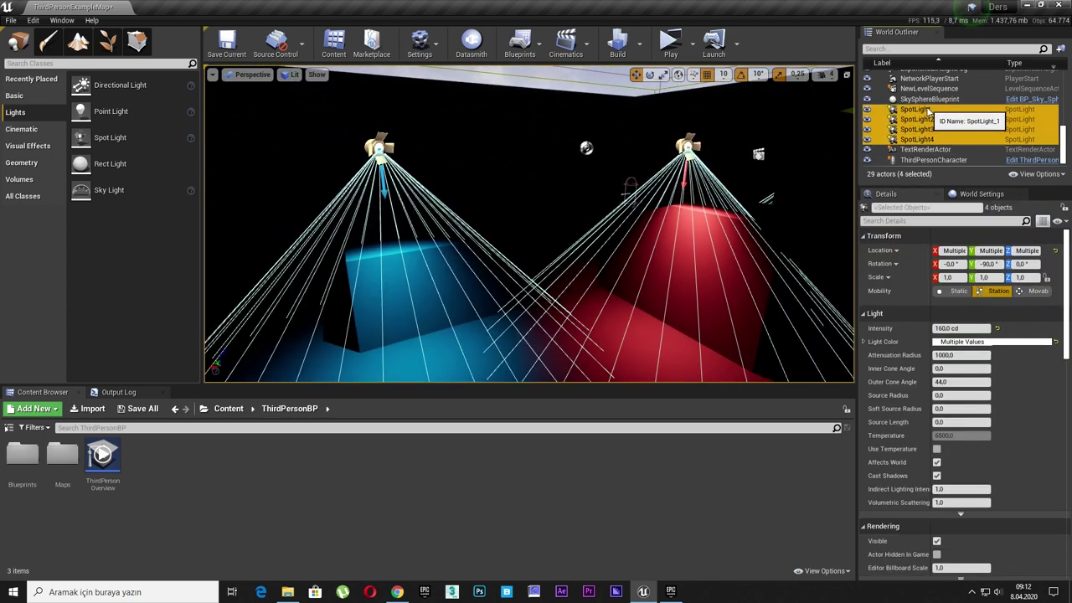
click(955, 502)
text(150)
key(Return)
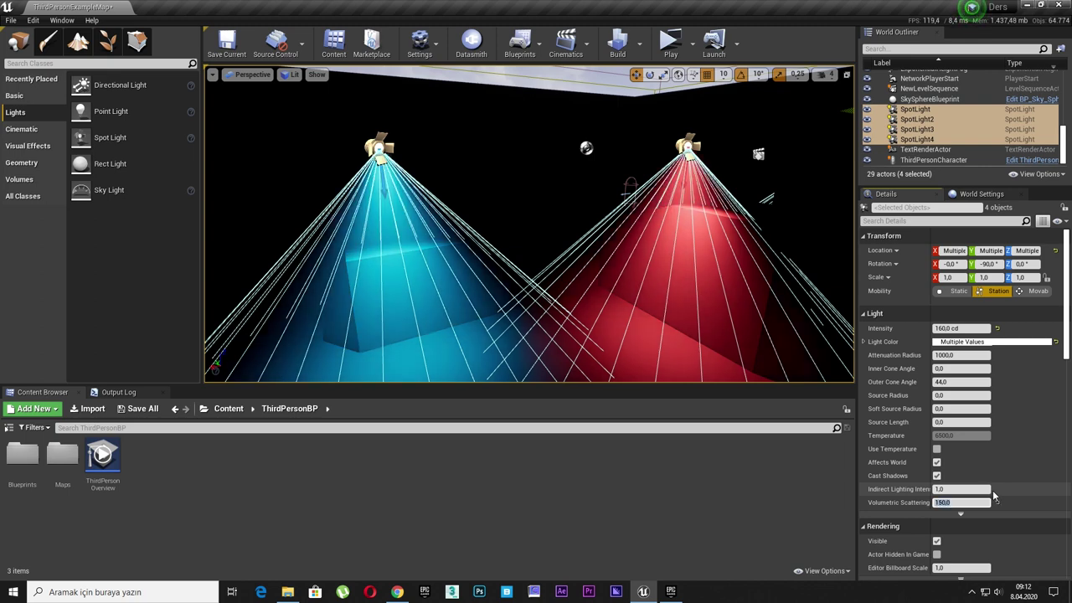
key(g)
right_drag(662, 284, 632, 286)
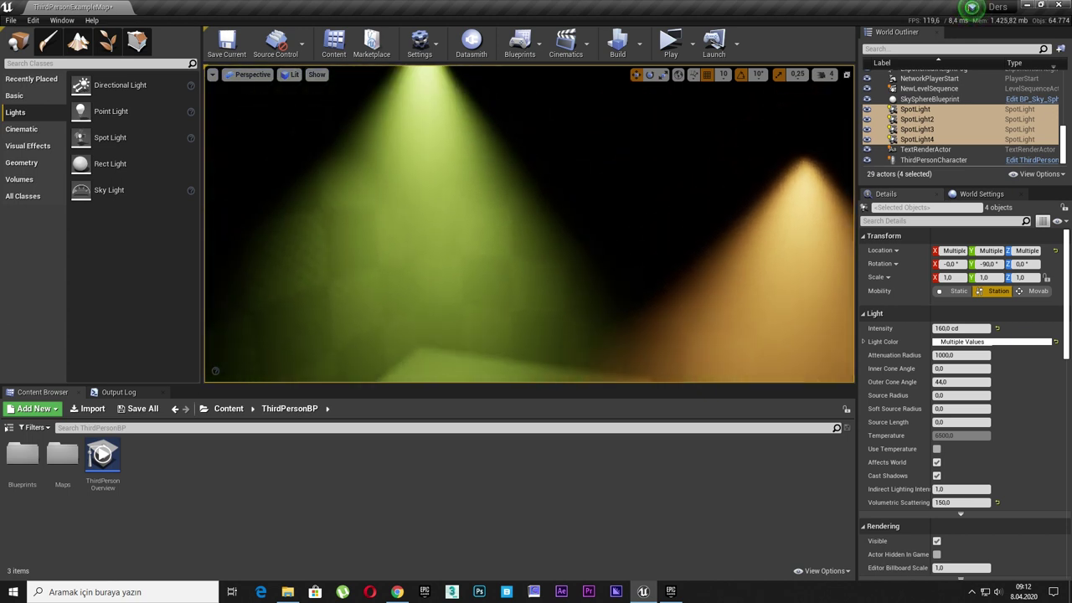
Try Volumetric Scattering of 100, then 50, on SpotLight3 while previewing the green beam.
key(g)
click(917, 129)
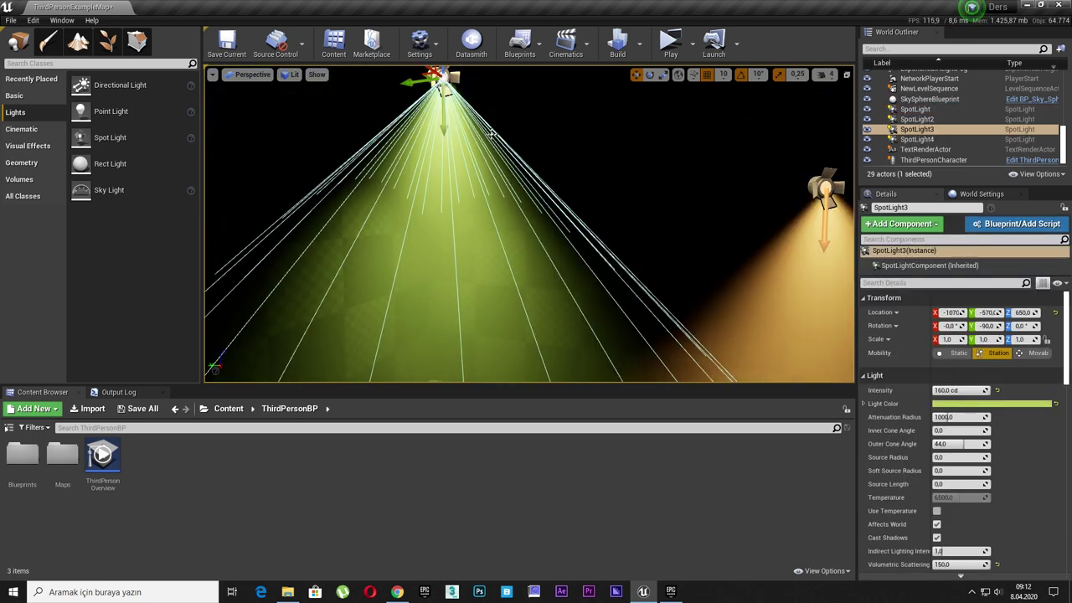
text(00)
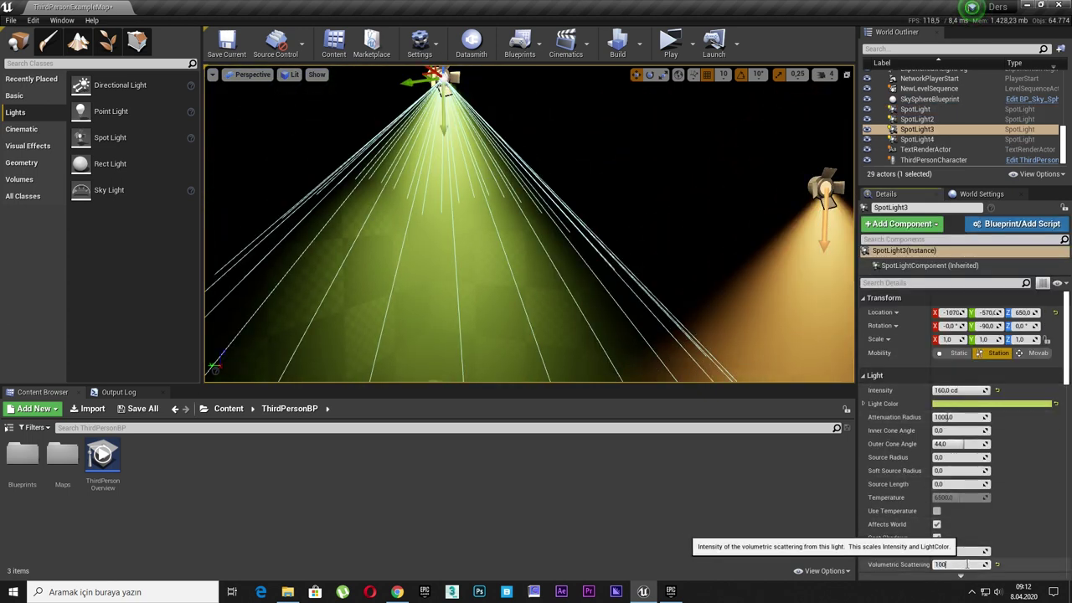
key(Return)
text(50)
key(Return)
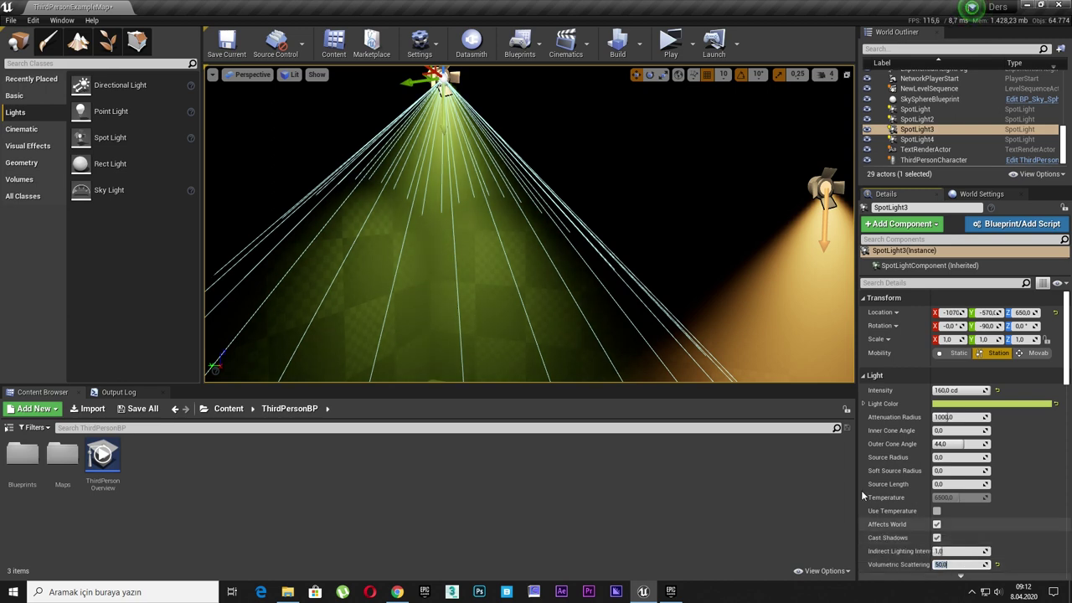
right_drag(569, 285, 591, 285)
key(g)
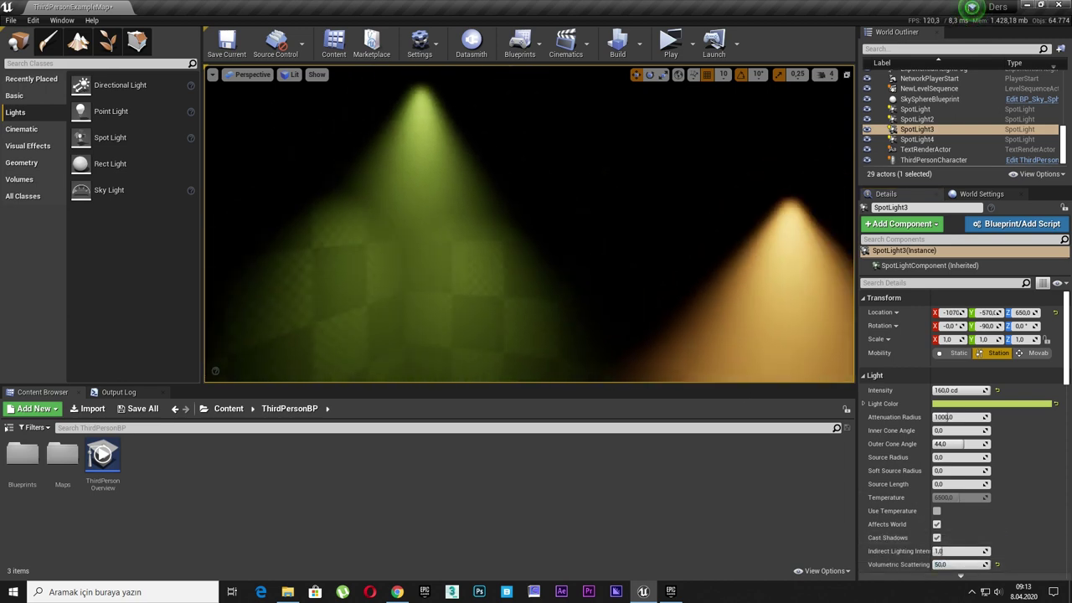
key(g)
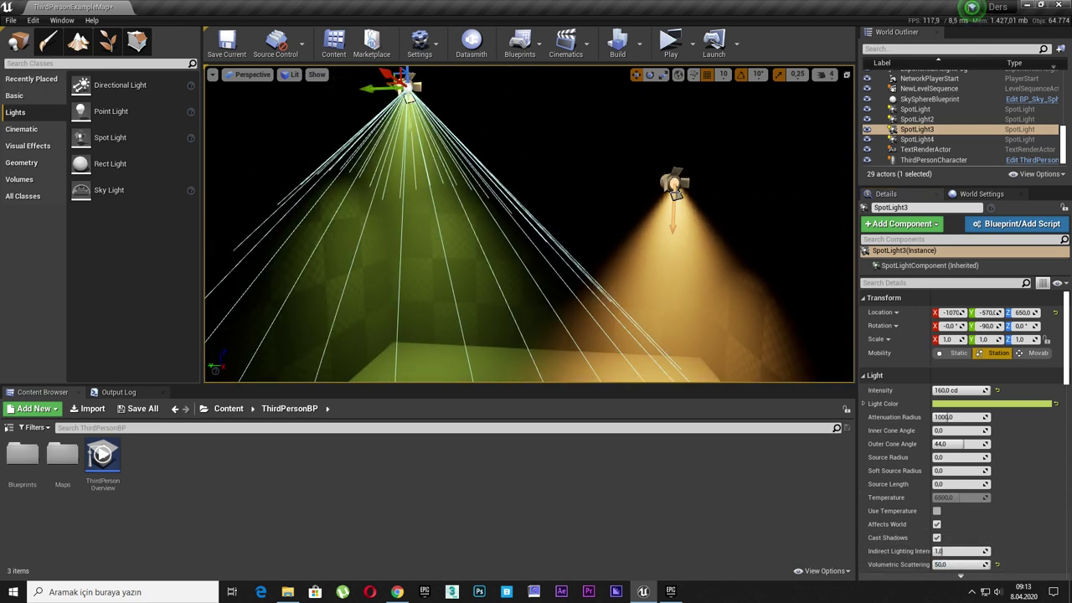
Set Volumetric Scattering to 40 on the orange SpotLight4 and the green SpotLight3.
click(674, 182)
click(955, 563)
text(40)
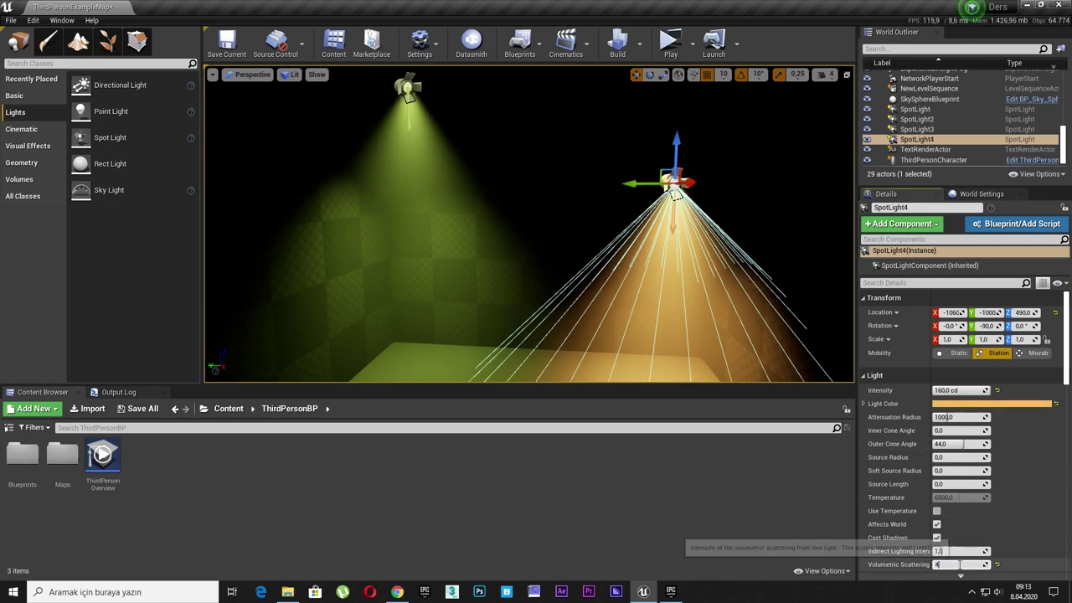
key(Return)
click(408, 90)
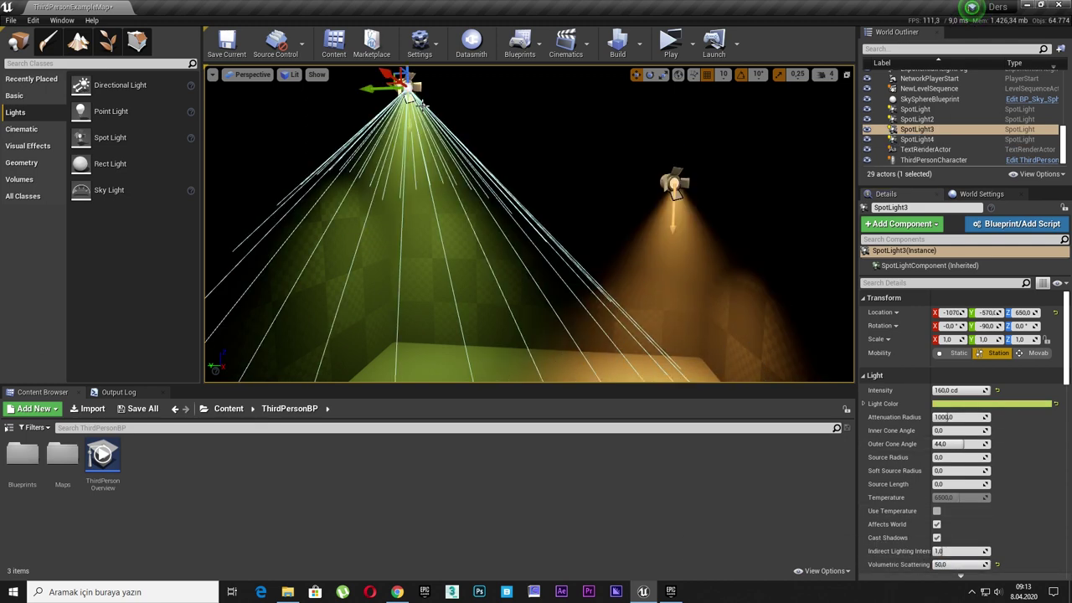
click(955, 564)
text(40)
key(Return)
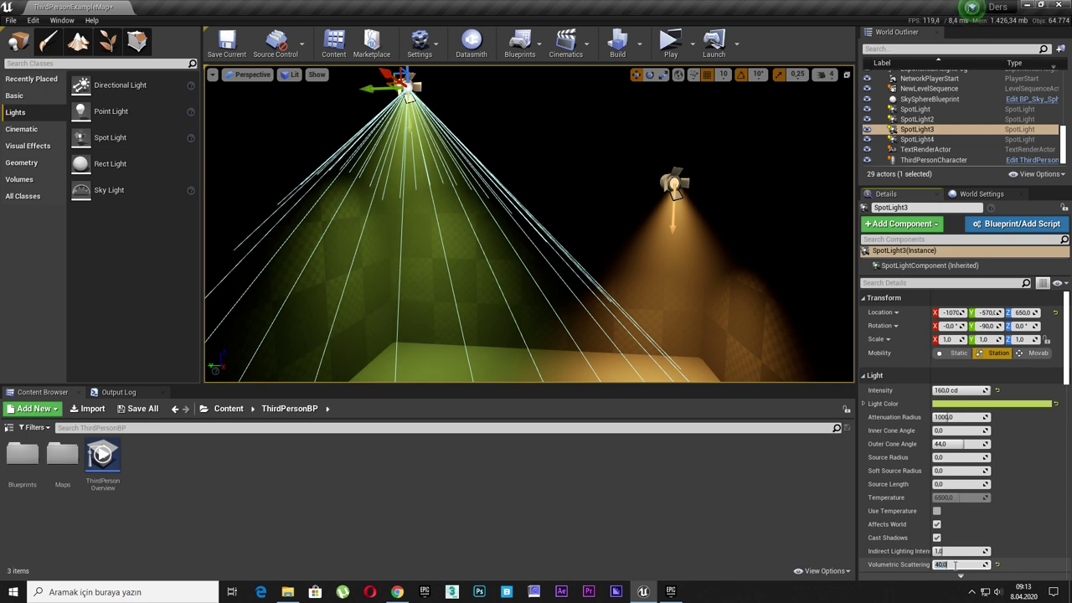
Preview the fog fullscreen, then set the blue SpotLight2's Volumetric Scattering to 40.
key(g)
mouse_move(567, 275)
right_down()
mouse_move(503, 242)
mouse_move(519, 252)
right_up()
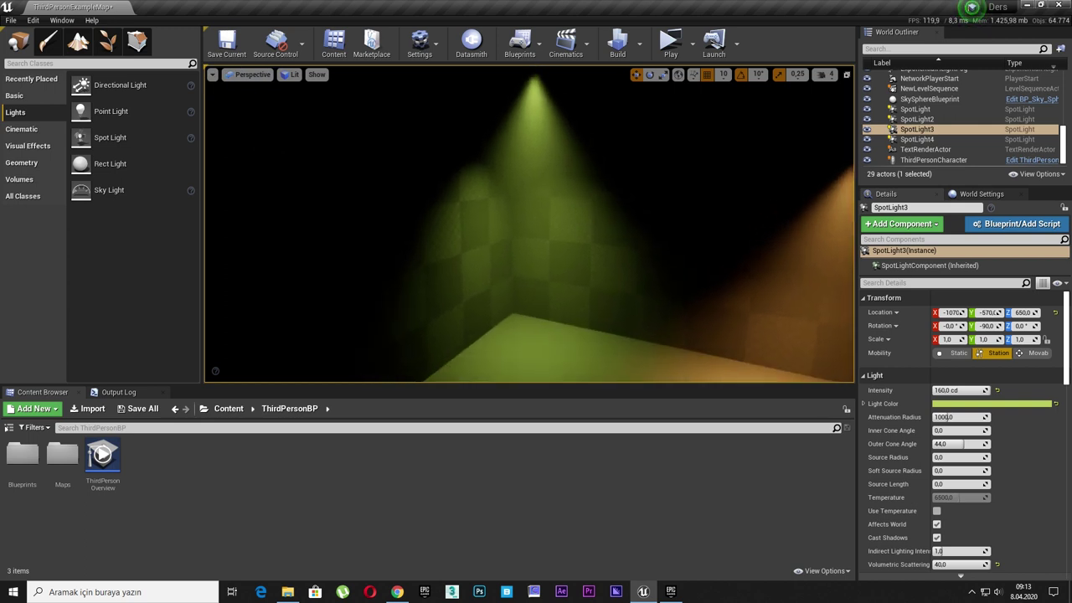
key(F11)
mouse_move(552, 249)
right_down()
mouse_move(536, 252)
mouse_move(536, 268)
mouse_move(553, 251)
mouse_move(498, 185)
right_up()
key(F11)
click(474, 176)
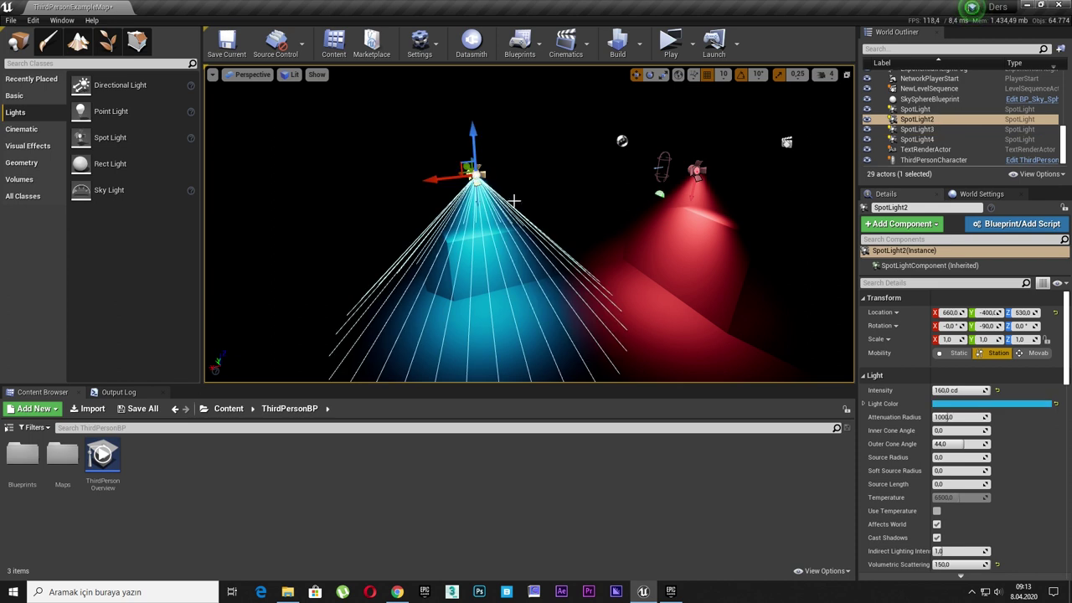
click(960, 563)
text(40)
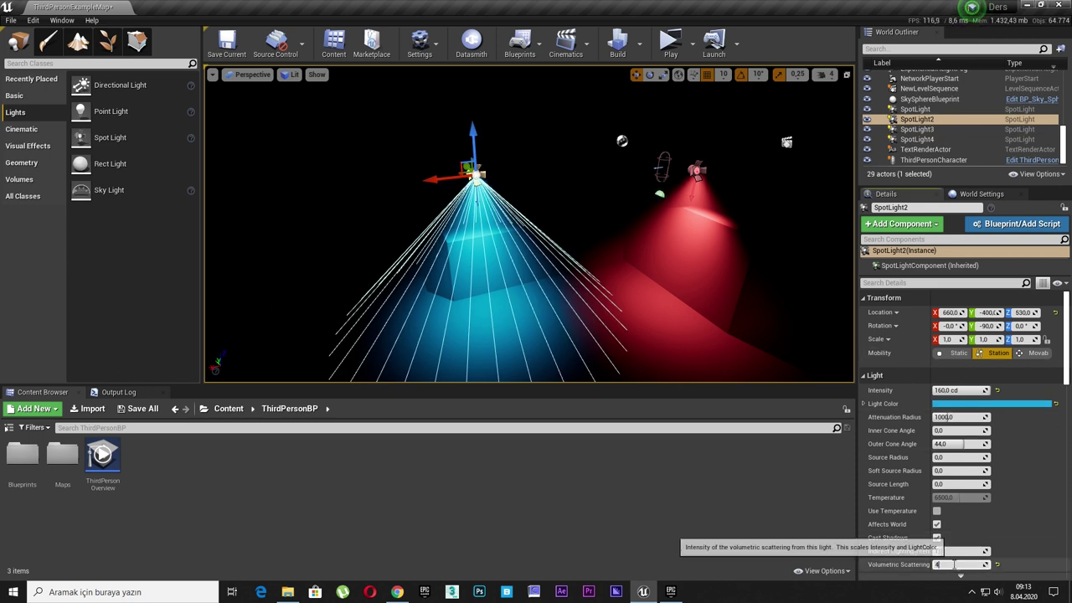
key(Return)
click(695, 171)
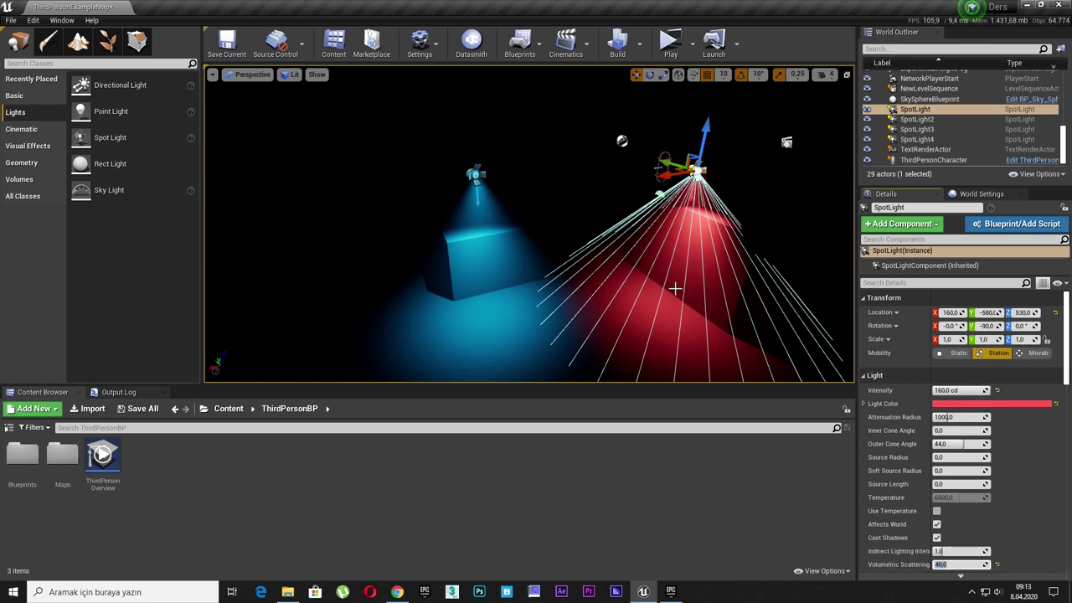
key(F11)
Switch to game view, turn on the FPS readout, and fly around the room.
scroll(655, 279, down, 5)
key(g)
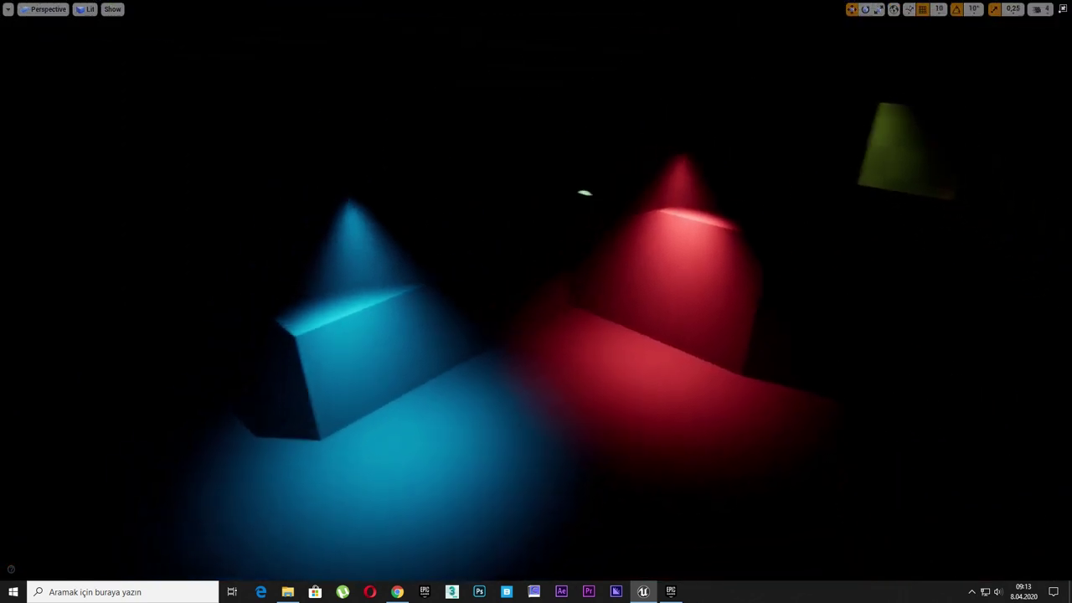
right_drag(267, 88, 335, 151)
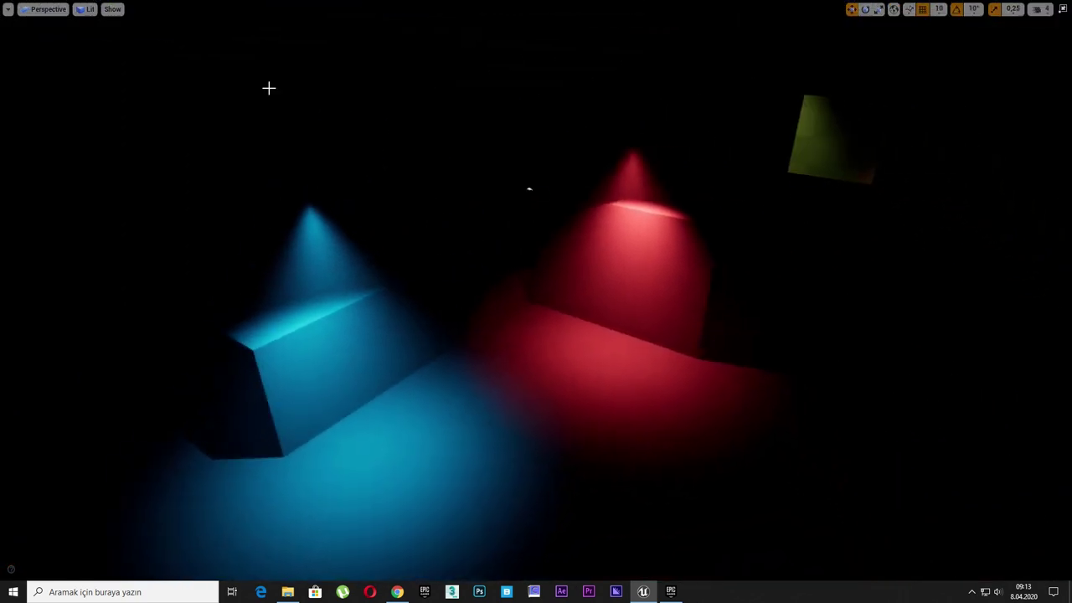
click(8, 9)
click(34, 53)
mouse_move(677, 232)
right_down()
mouse_move(749, 168)
mouse_move(536, 301)
mouse_move(678, 232)
right_up()
key(F11)
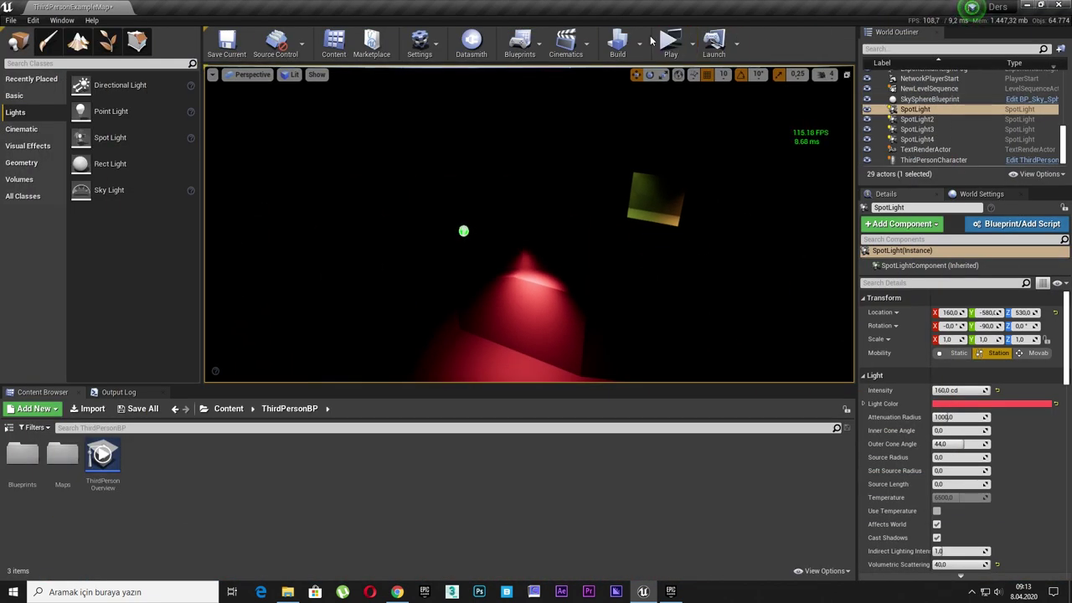
Rebuild lighting only, inspect the result fullscreen, and bring up World Settings.
click(640, 42)
click(674, 74)
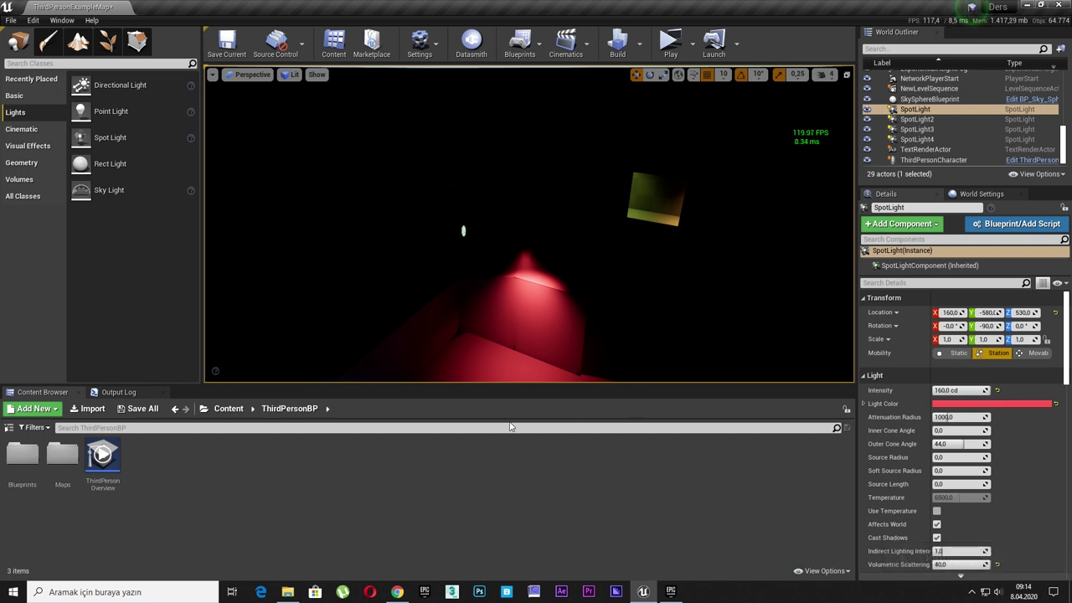
right_drag(653, 208, 611, 251)
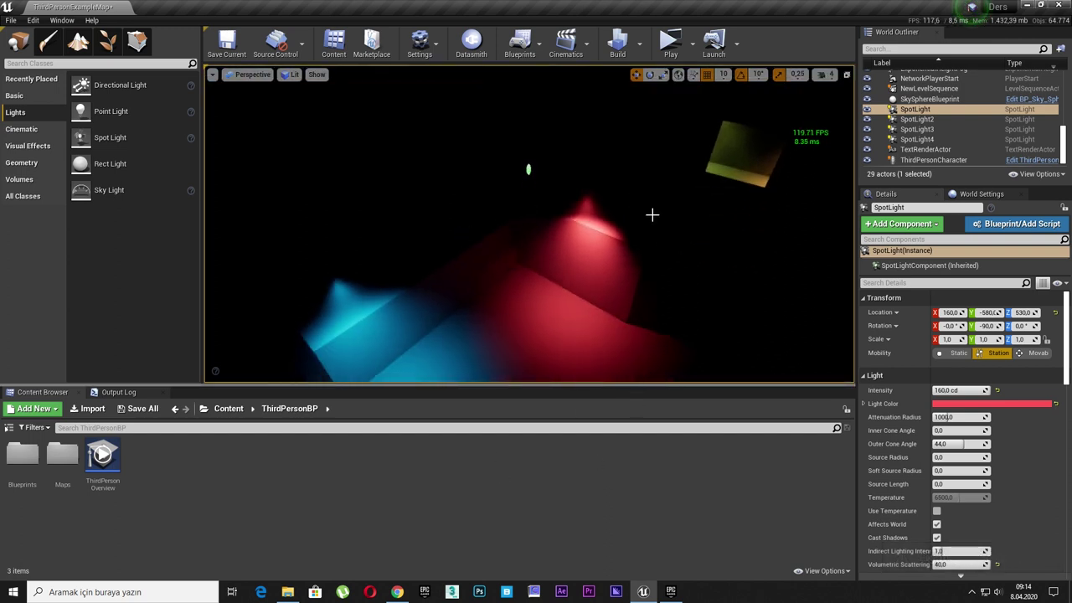
key(F11)
right_drag(650, 215, 653, 227)
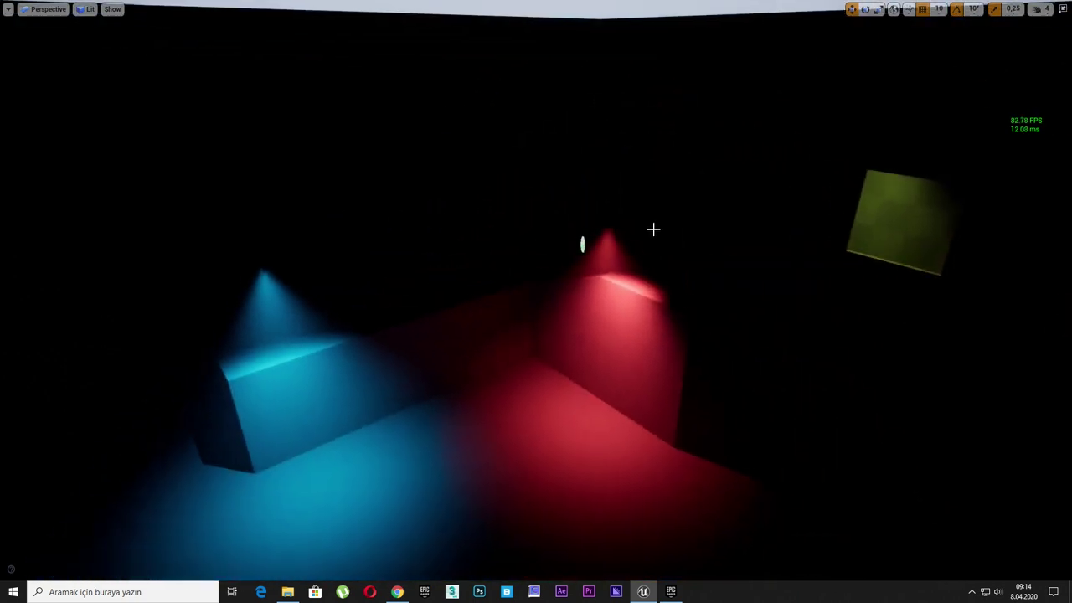
key(F11)
click(957, 197)
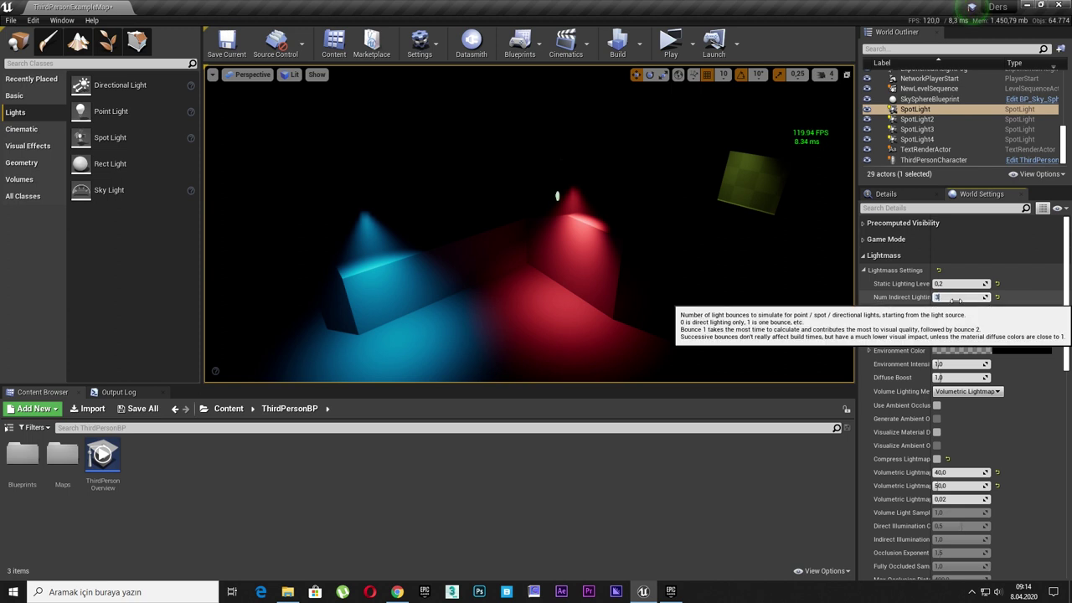
Set Num Indirect Lighting Bounces to 30 in the Lightmass settings.
text(30)
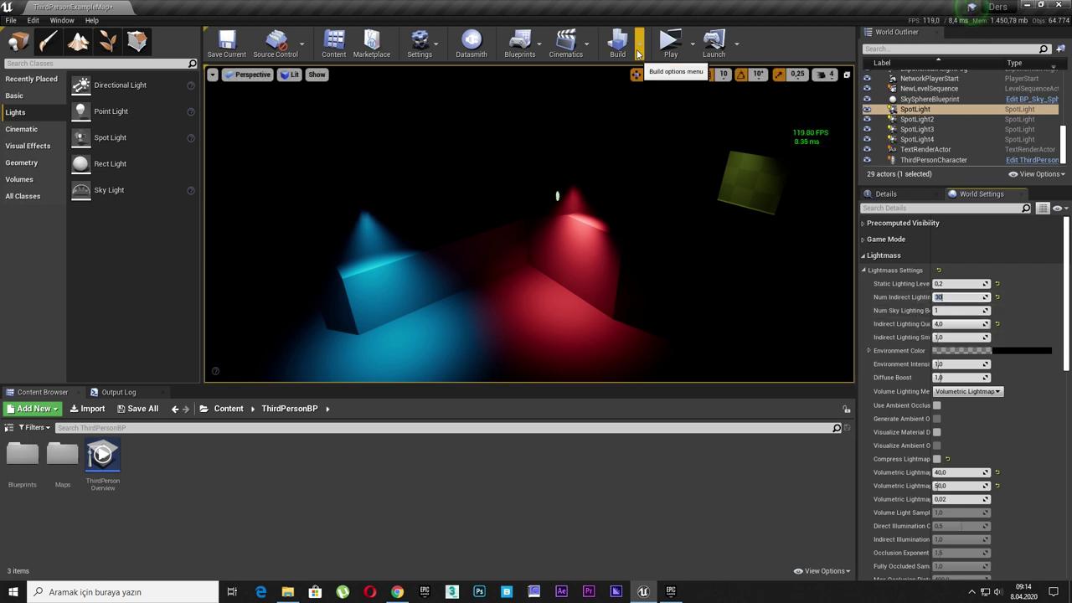
click(639, 54)
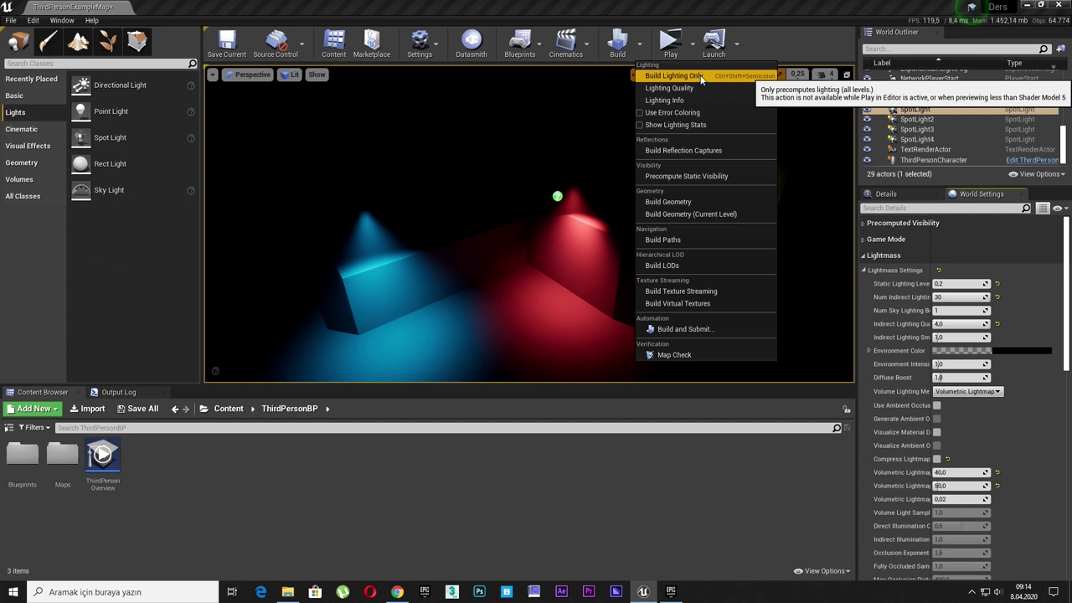
click(477, 322)
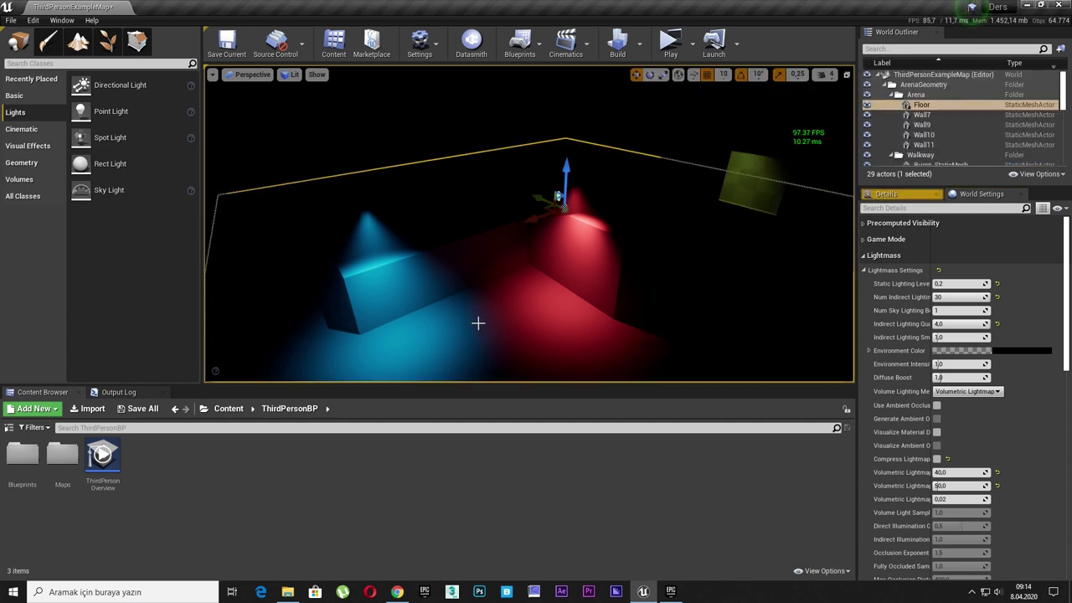
click(871, 194)
click(603, 275)
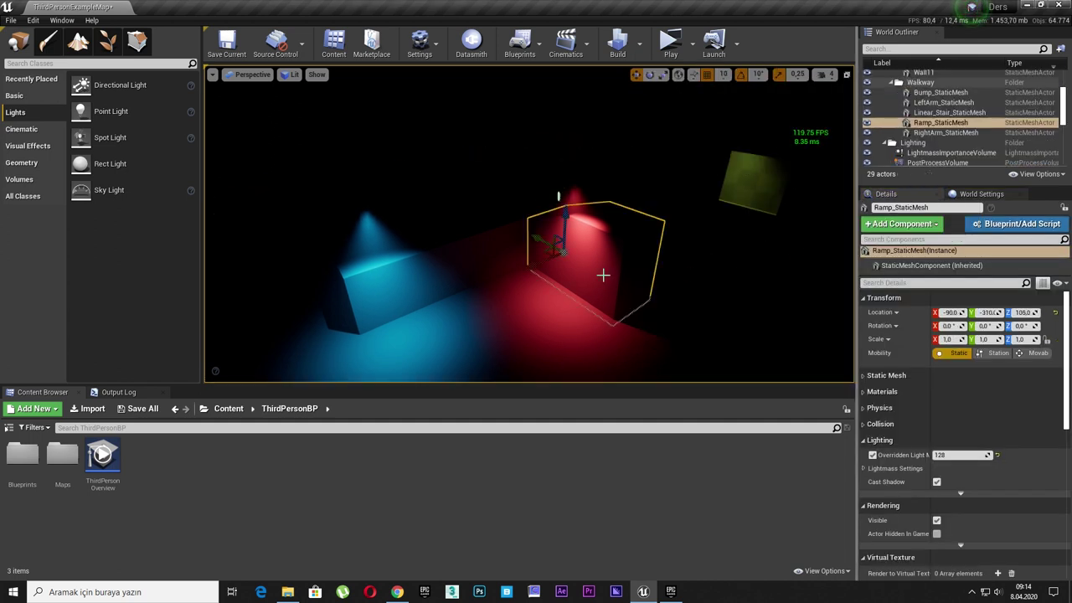
Run Build Lighting Only, postpone the autosave, and inspect the lit room corner.
click(638, 43)
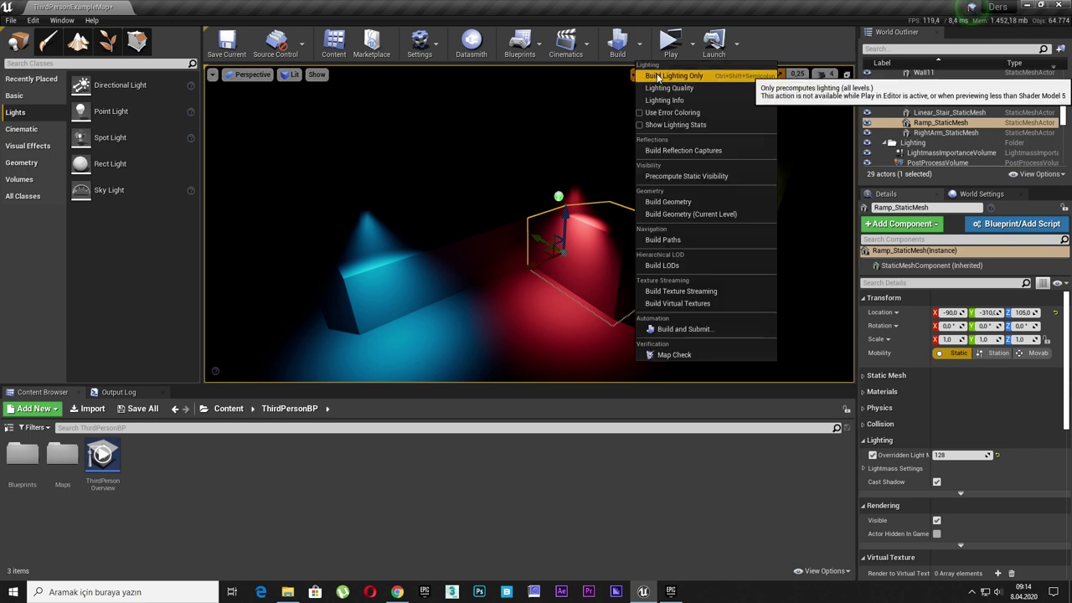
click(658, 77)
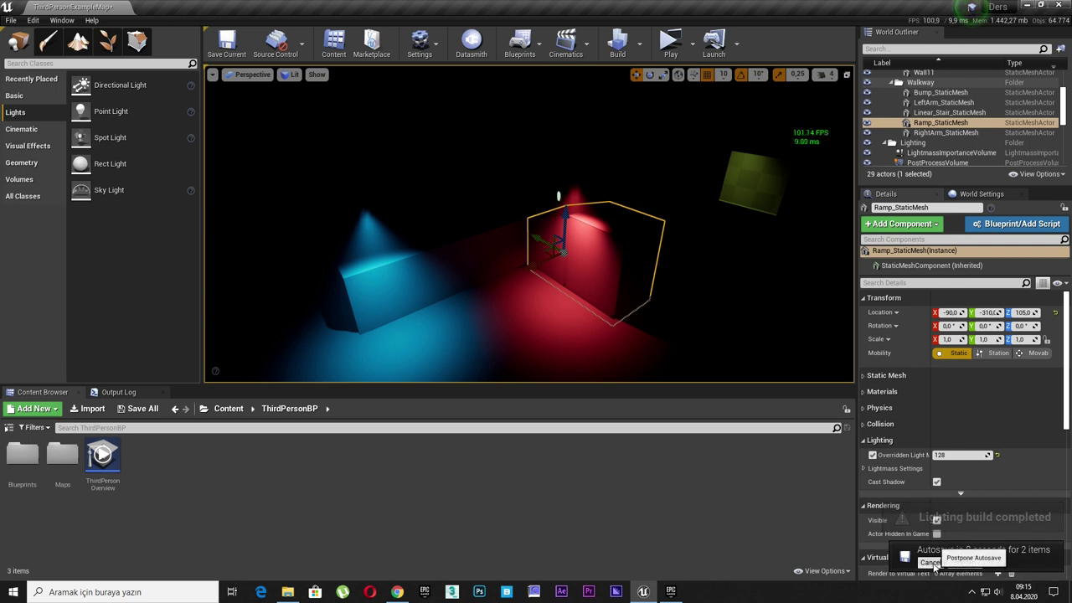
click(930, 562)
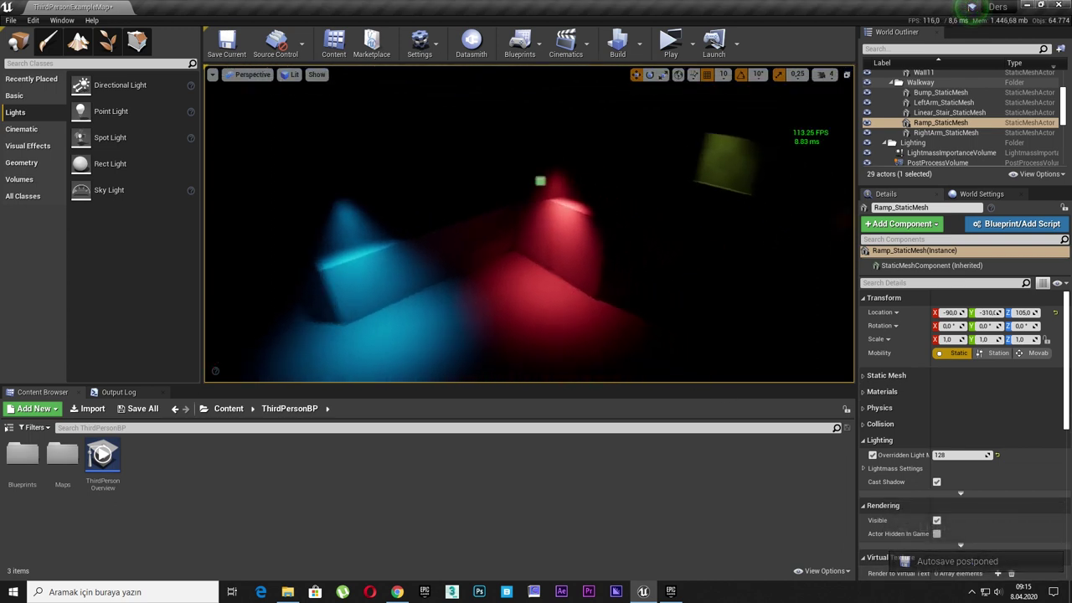
mouse_move(647, 310)
right_down()
mouse_move(519, 251)
mouse_move(636, 268)
right_up()
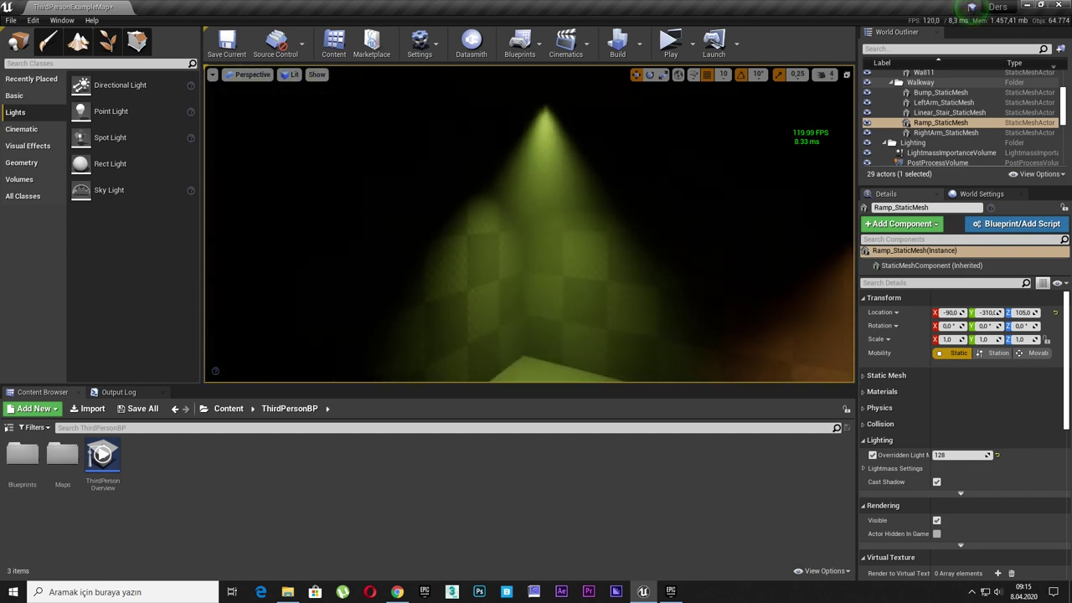
right_drag(637, 268, 625, 299)
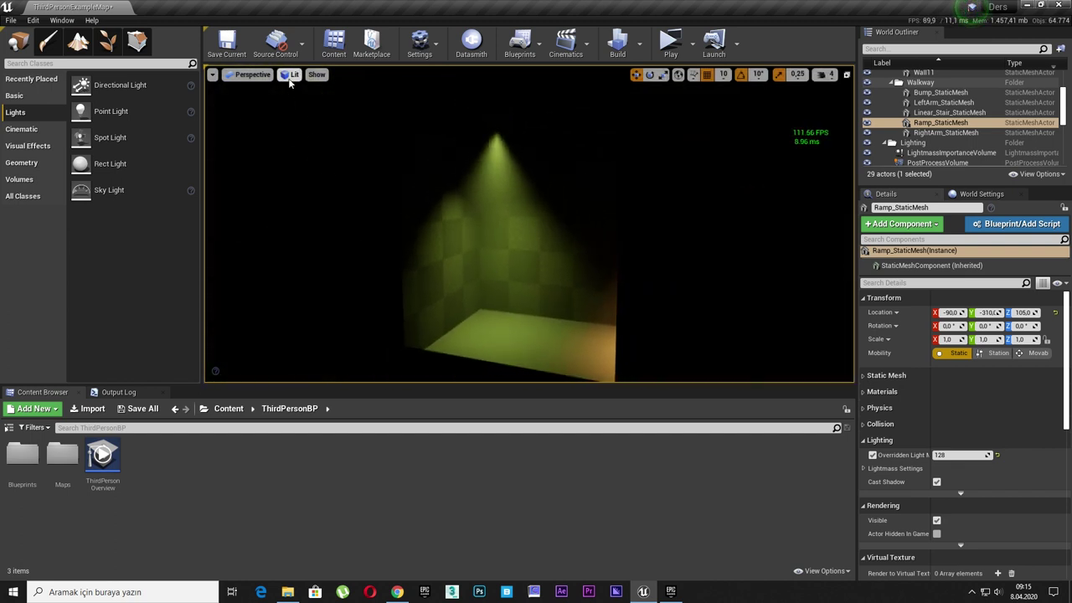
right_drag(486, 214, 536, 192)
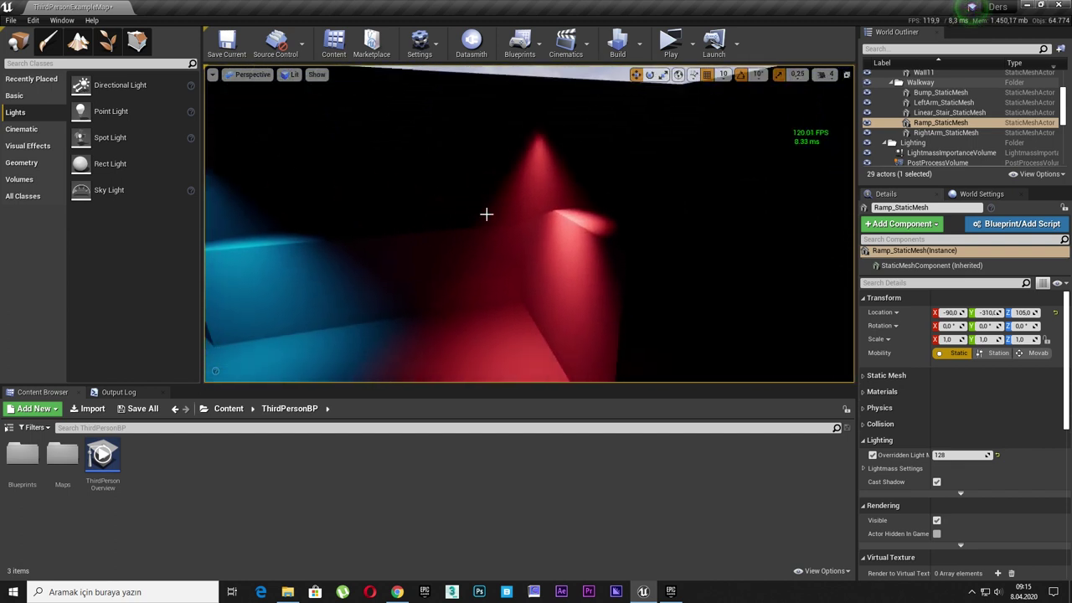
key(f)
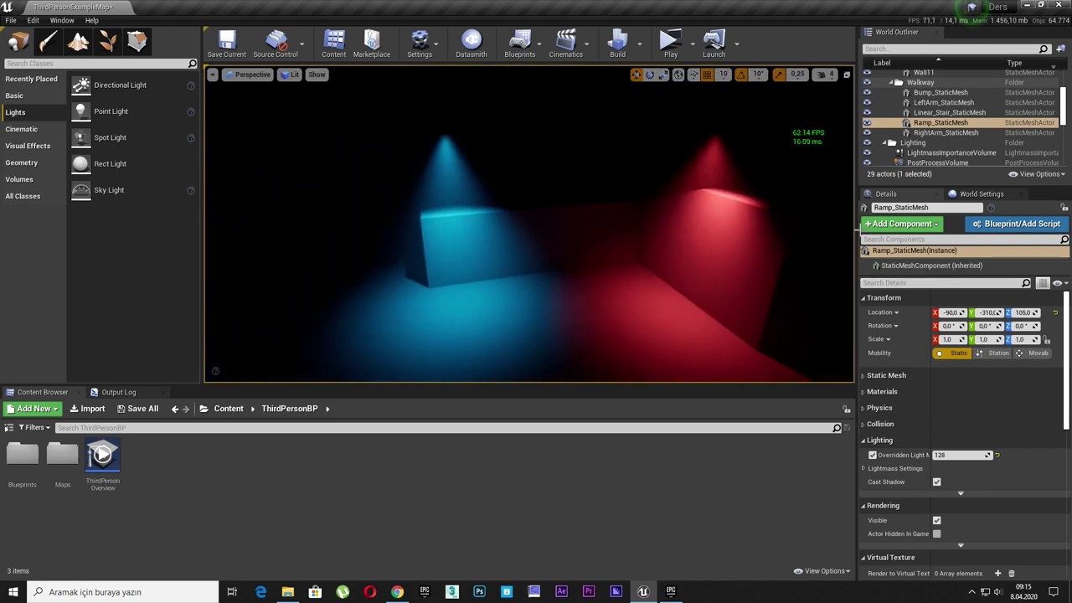
scroll(662, 200, up, 2)
key(g)
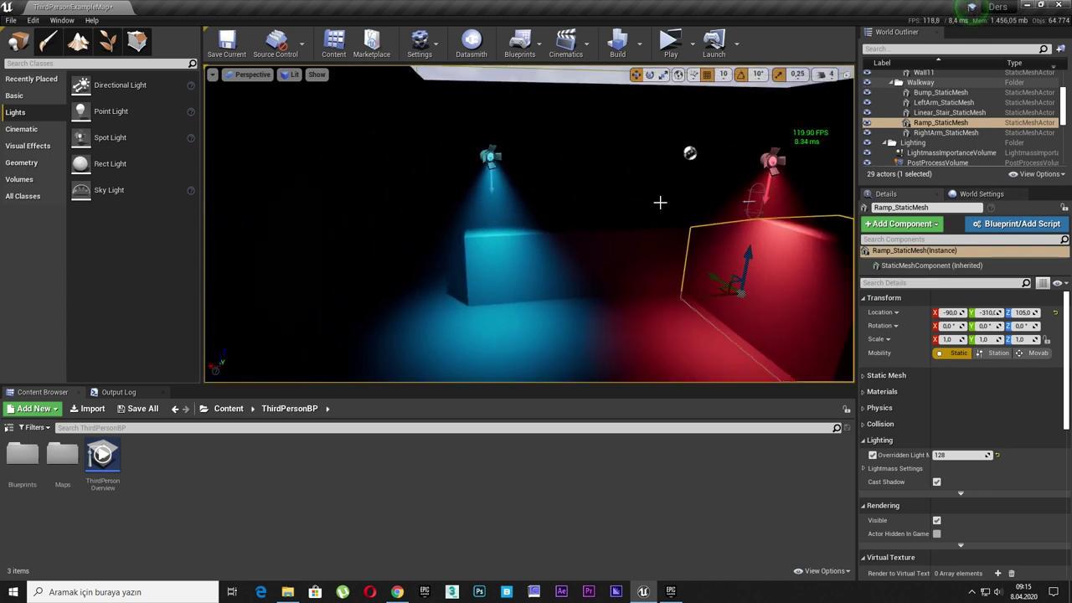
right_drag(613, 226, 604, 226)
key(g)
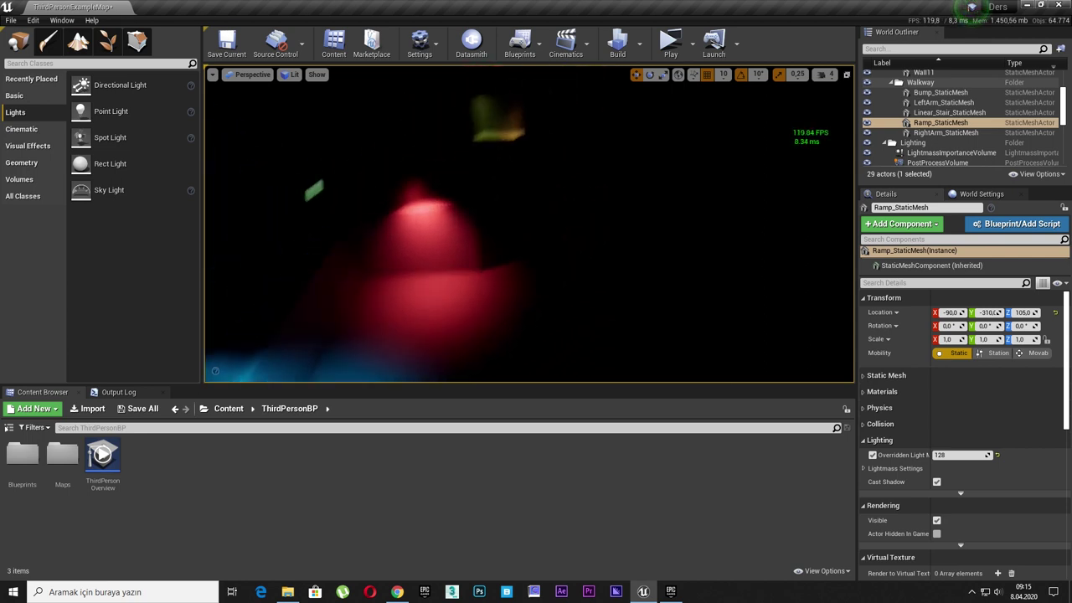
right_drag(525, 188, 524, 187)
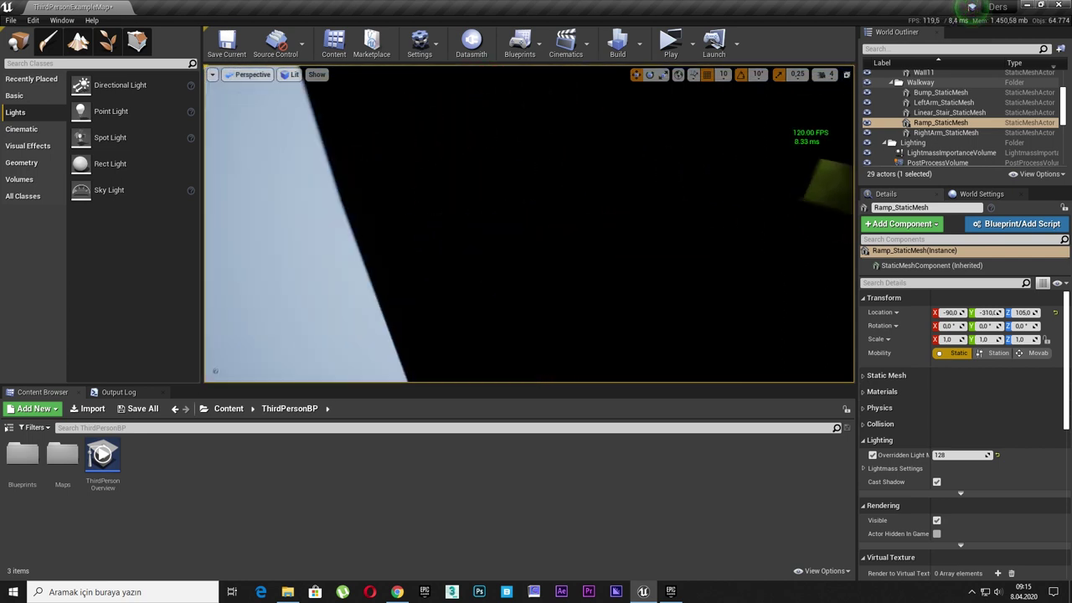
right_drag(581, 222, 581, 222)
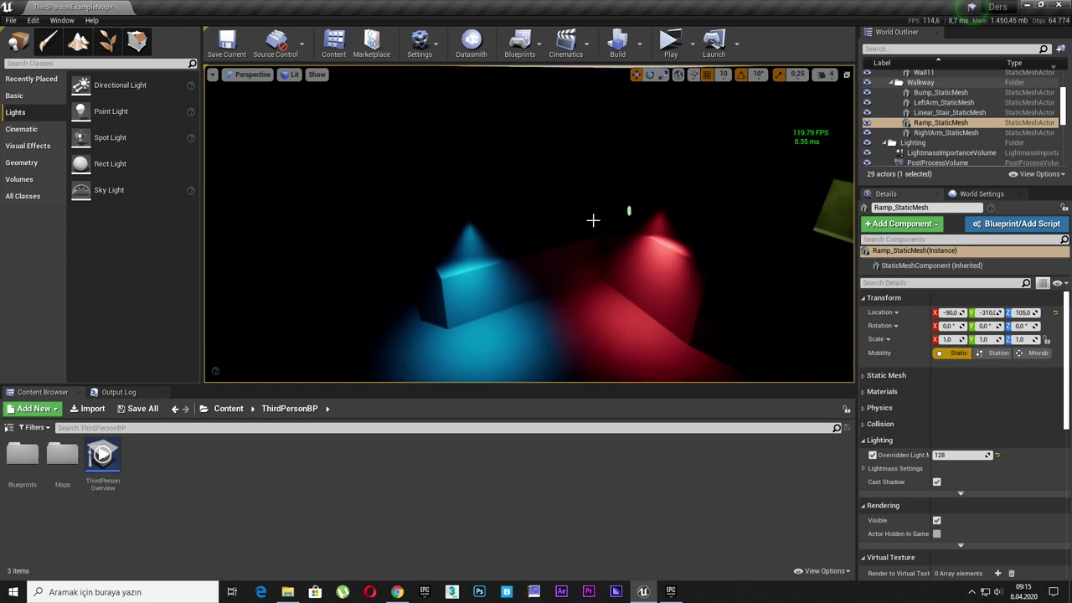
Set the blue spot light, the red spot light and SpotLight4 to 500 cd intensity.
click(465, 222)
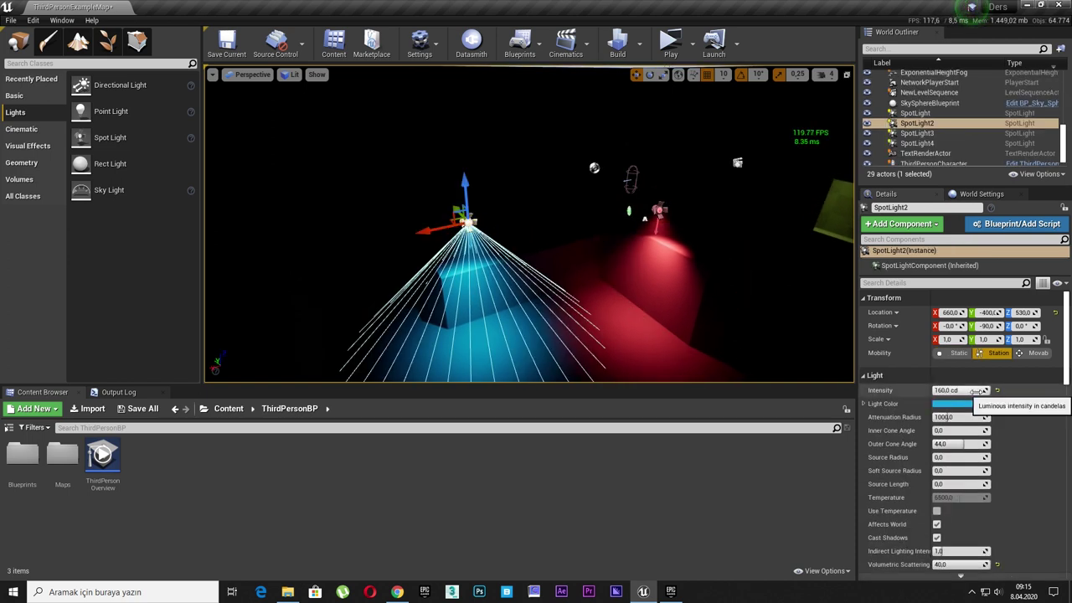
text(0)
key(Return)
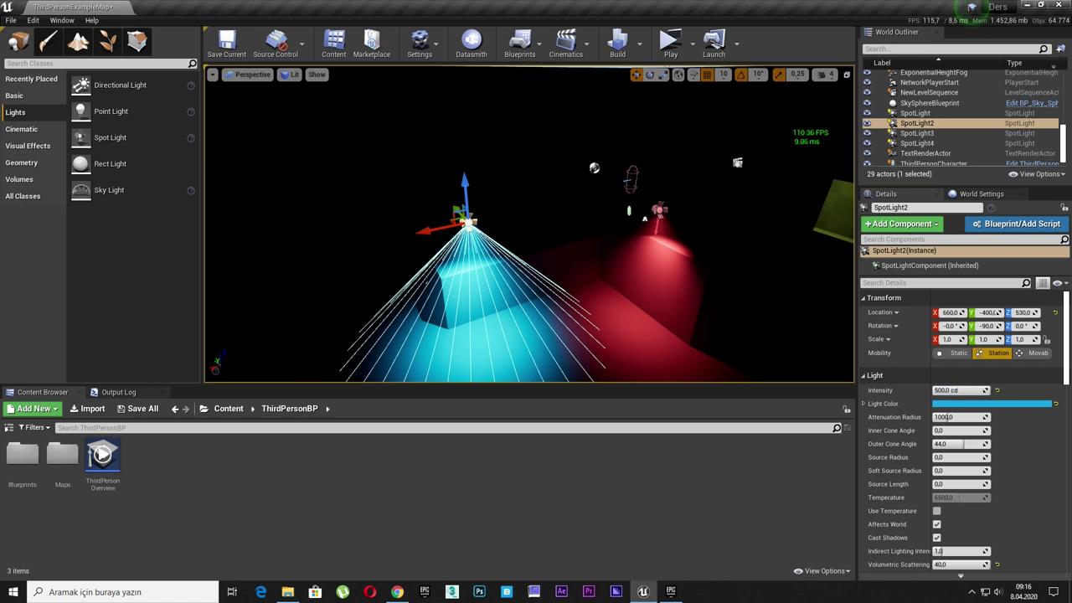
click(660, 209)
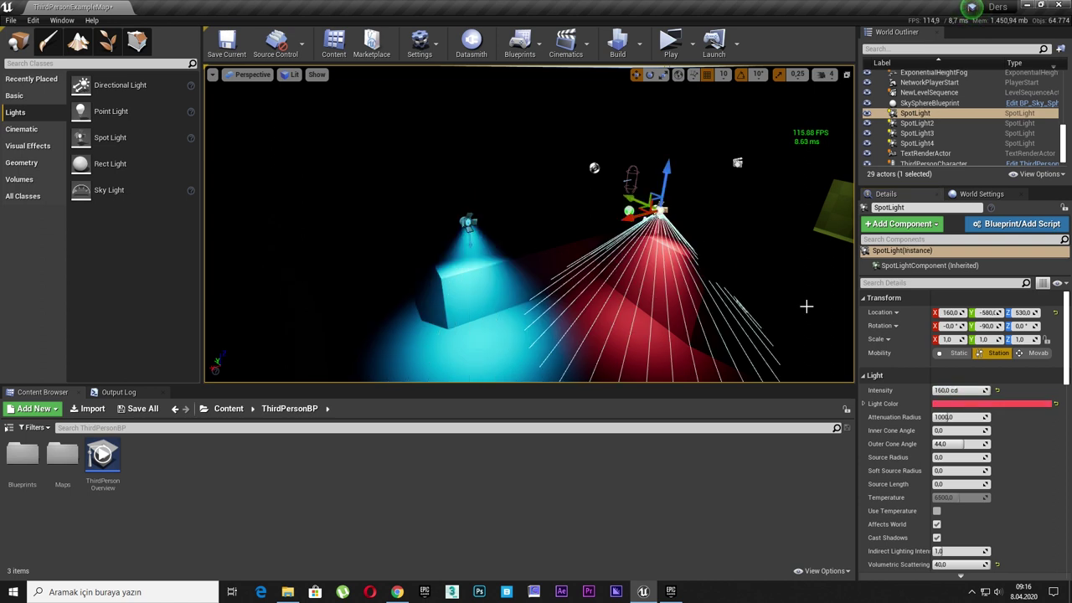
ctrl+click(938, 141)
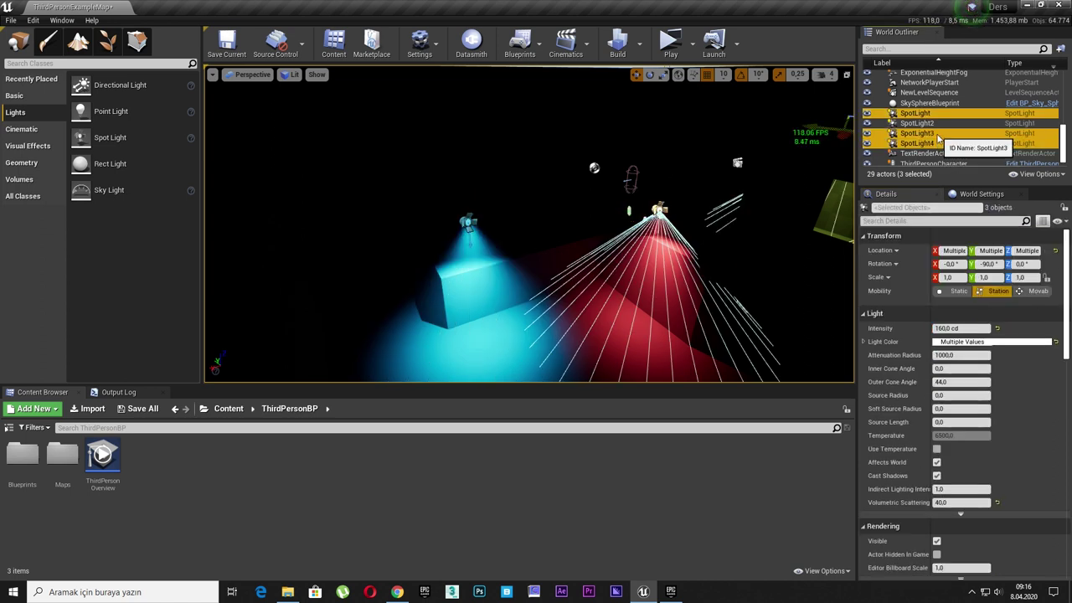
click(966, 329)
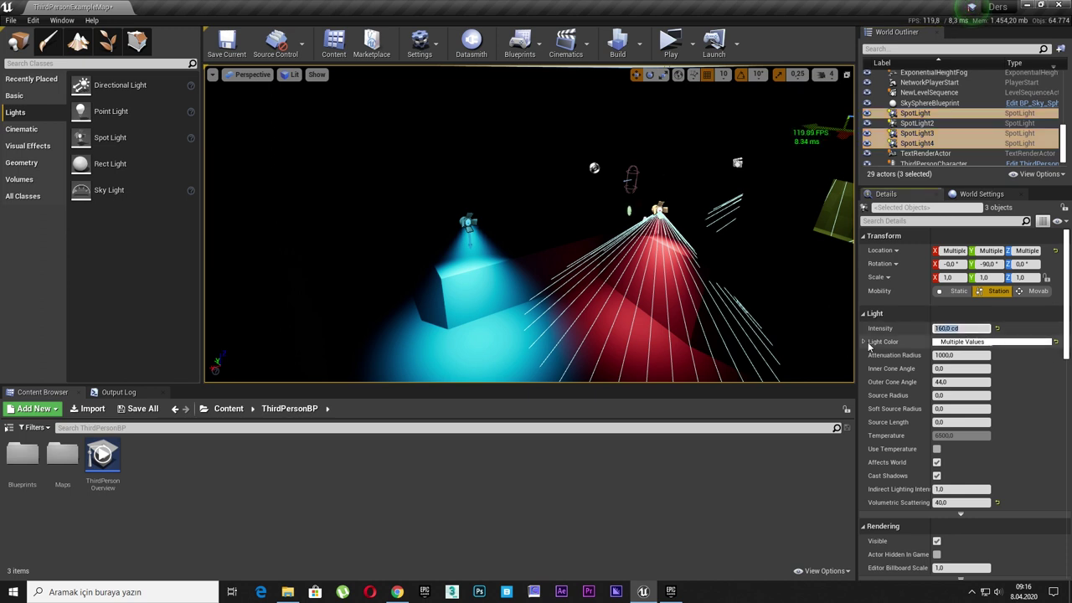
text(500)
key(Return)
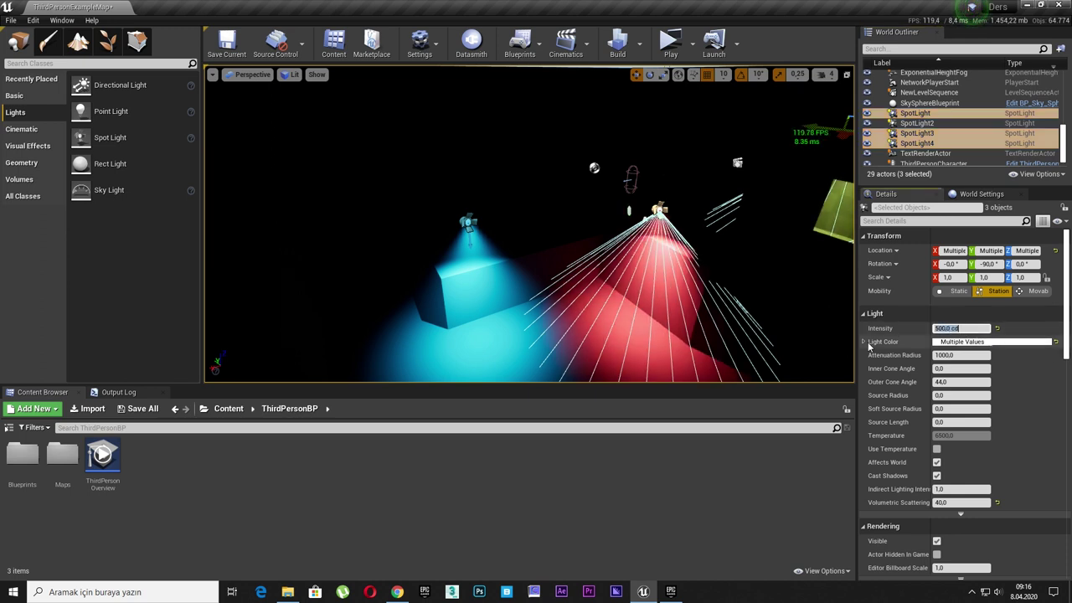
click(915, 113)
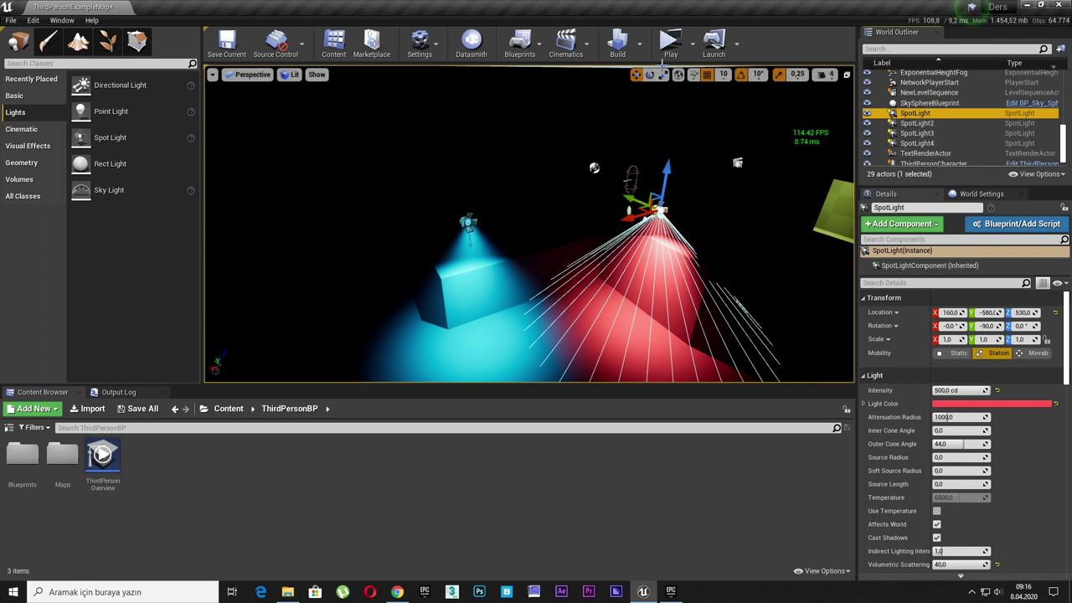
Filter the Place Modes classes with the search term 'light'.
click(638, 52)
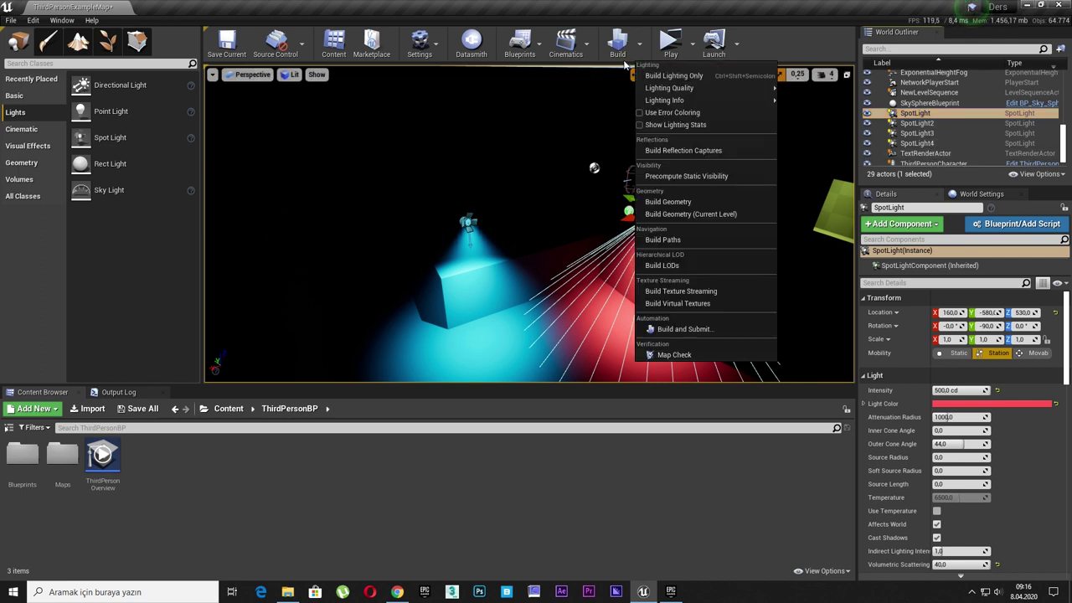
click(768, 17)
click(23, 196)
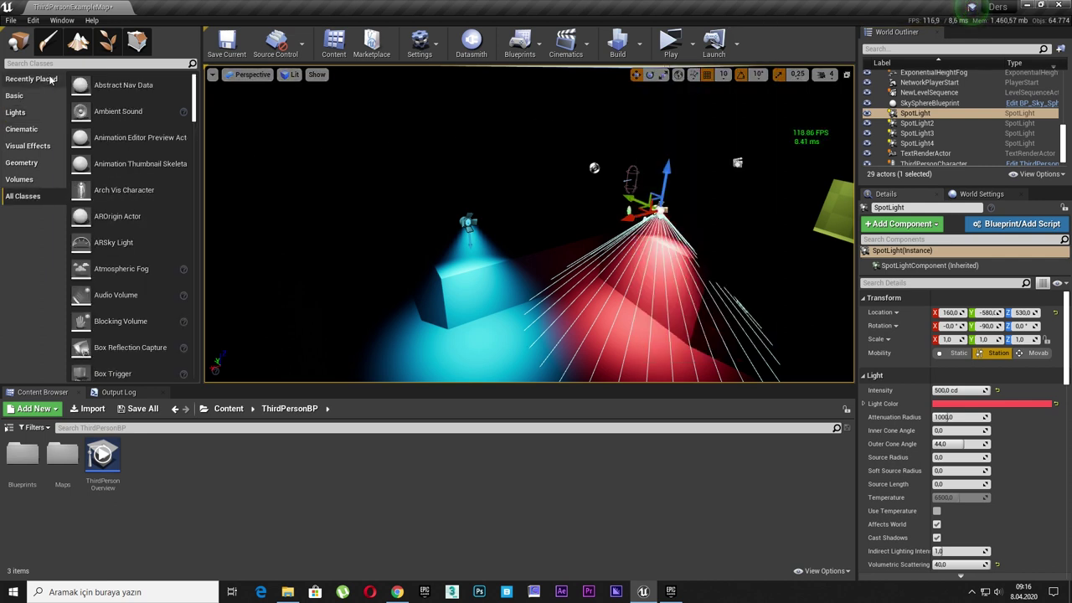
text(light)
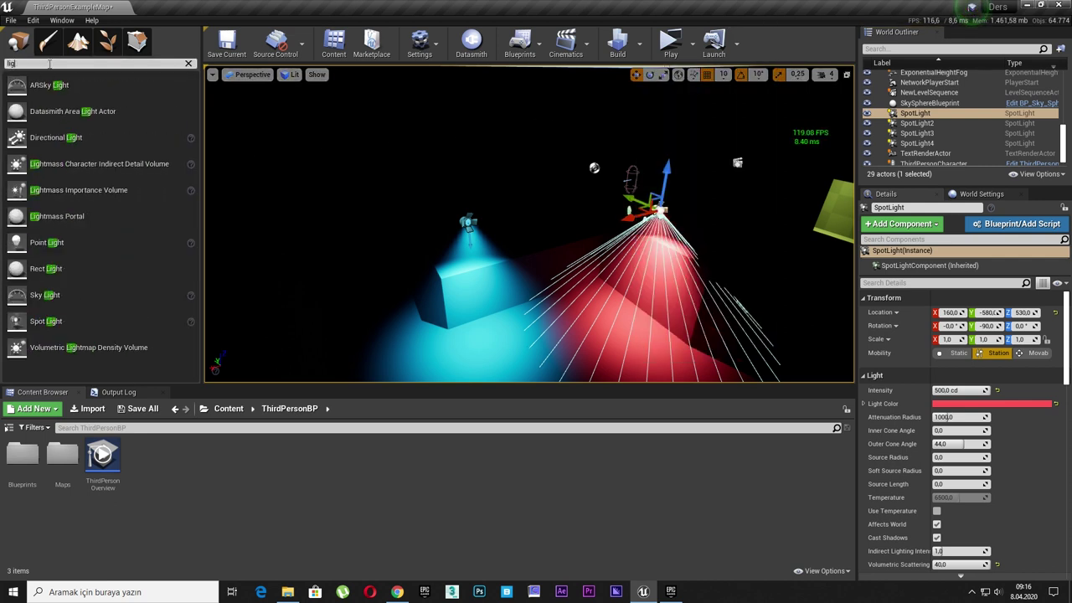
text(n)
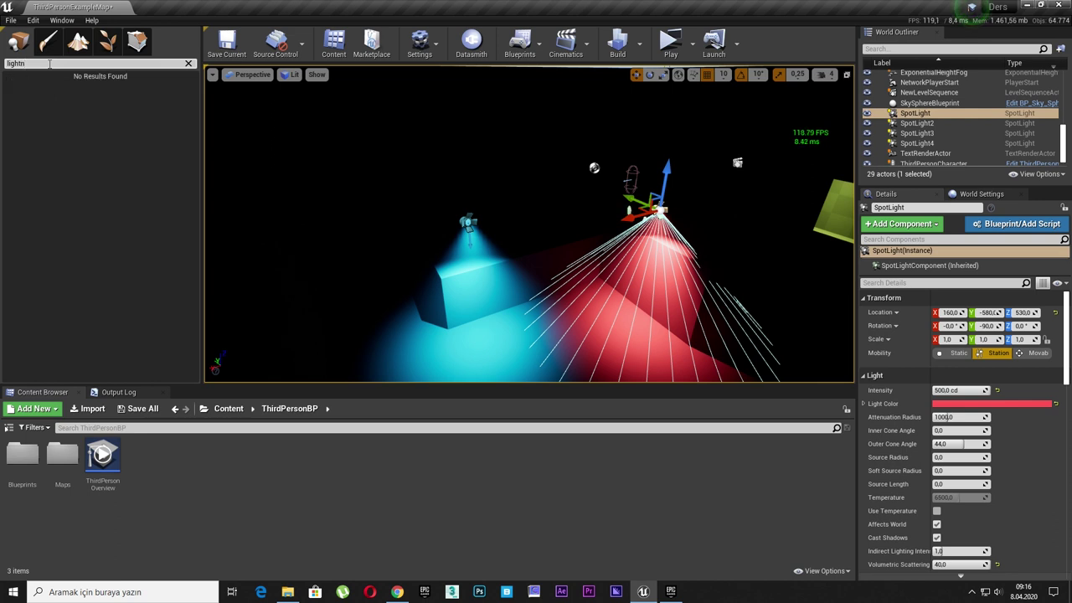
key(BackSpace)
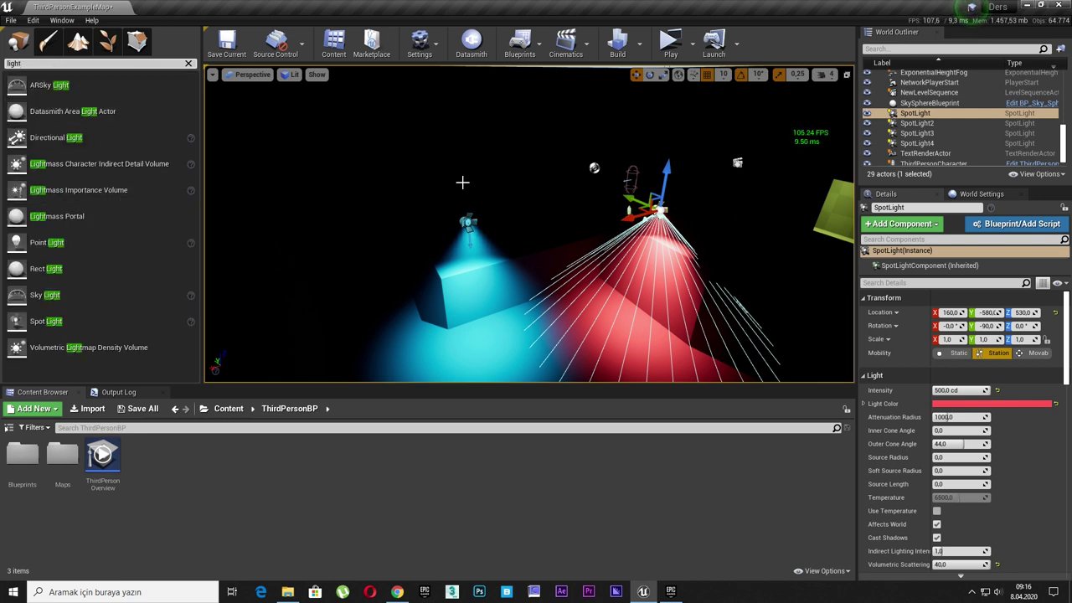
Search 'imp' in the World Outliner and frame the LightmassImportanceVolume.
click(892, 49)
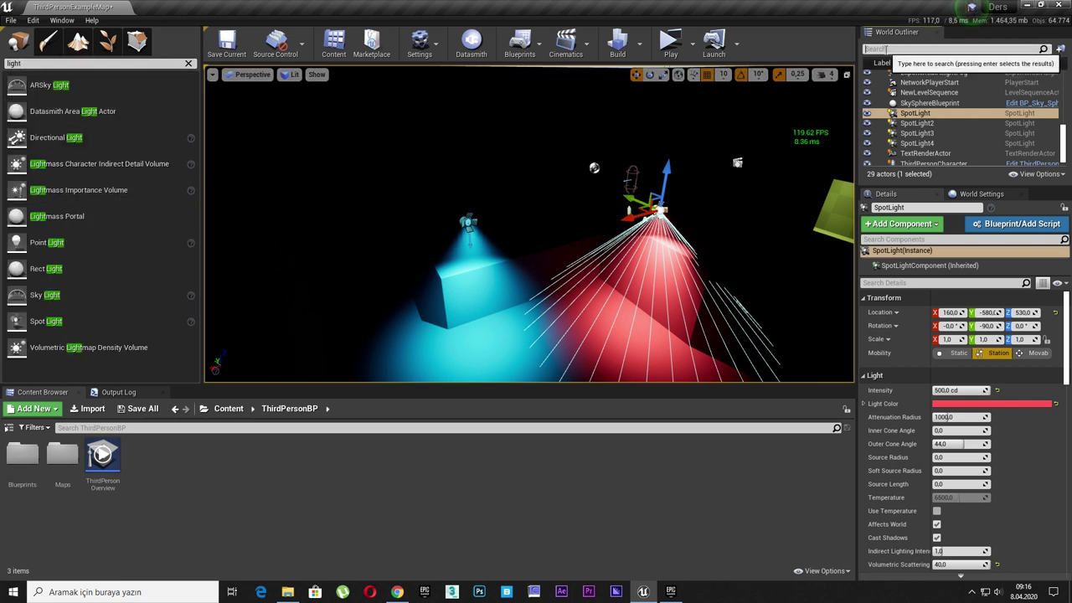
text(imp)
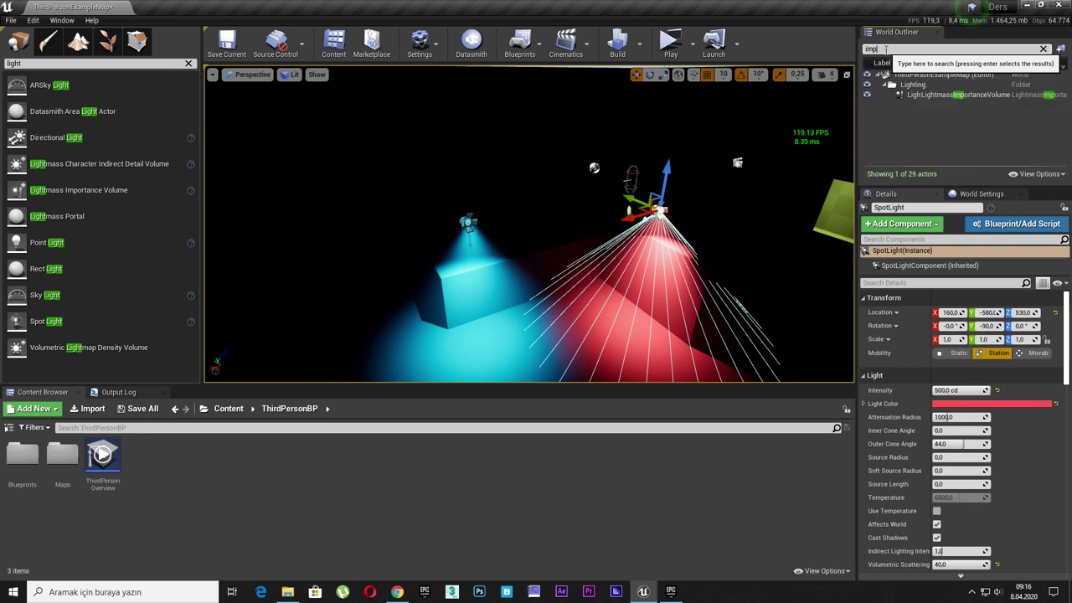
double_click(961, 94)
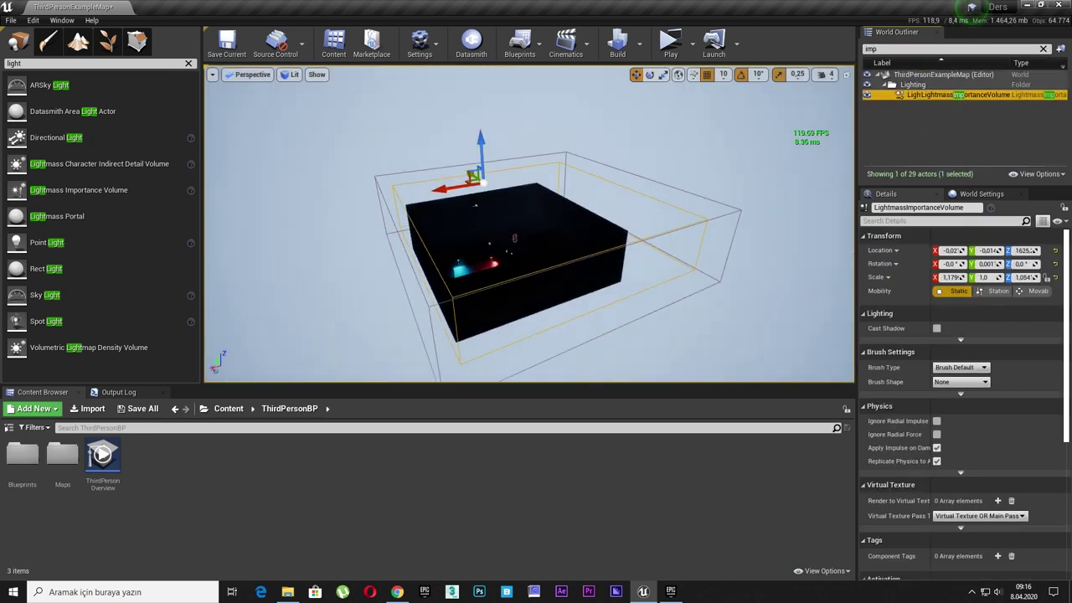
scroll(806, 150, up, 6)
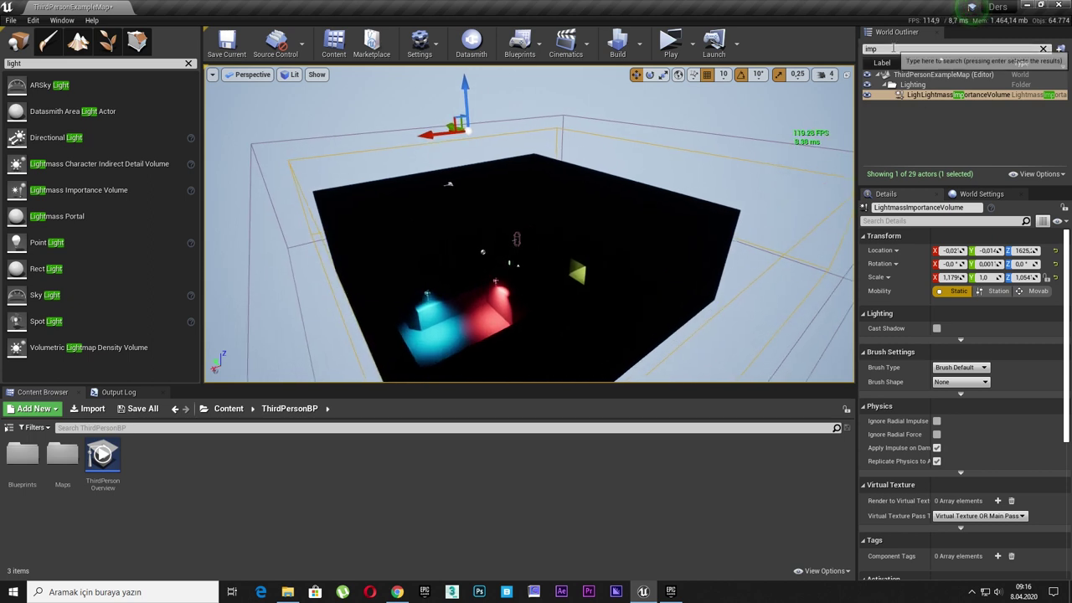
click(892, 49)
Select the PostProcessVolume and collapse its Lens, Color Grading, Film and Mobile Tonemapper sections.
key(BackSpace)
key(BackSpace)
key(BackSpace)
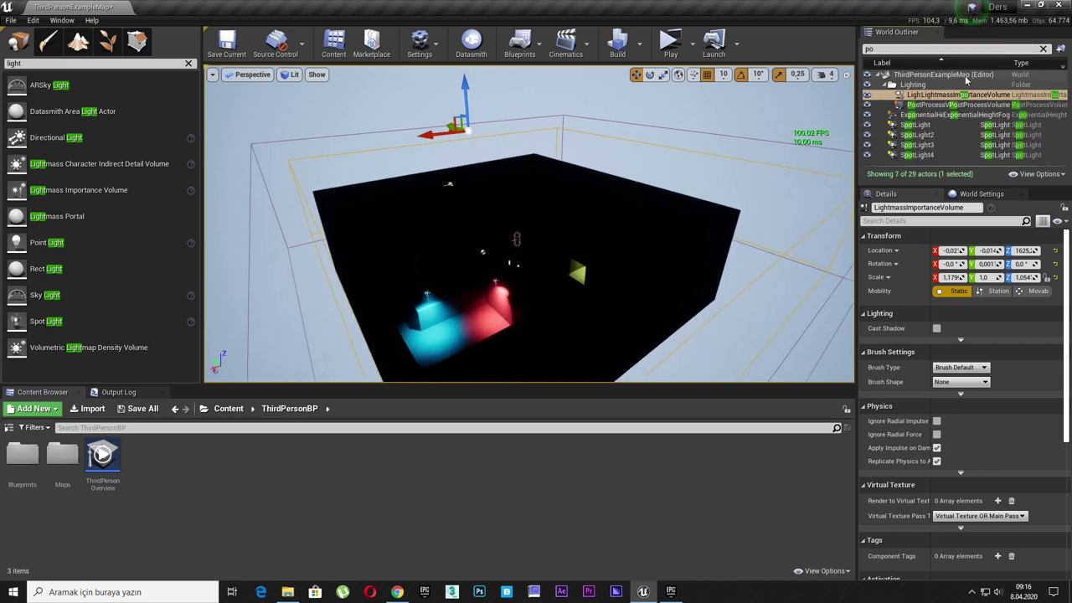
text(pos)
click(938, 95)
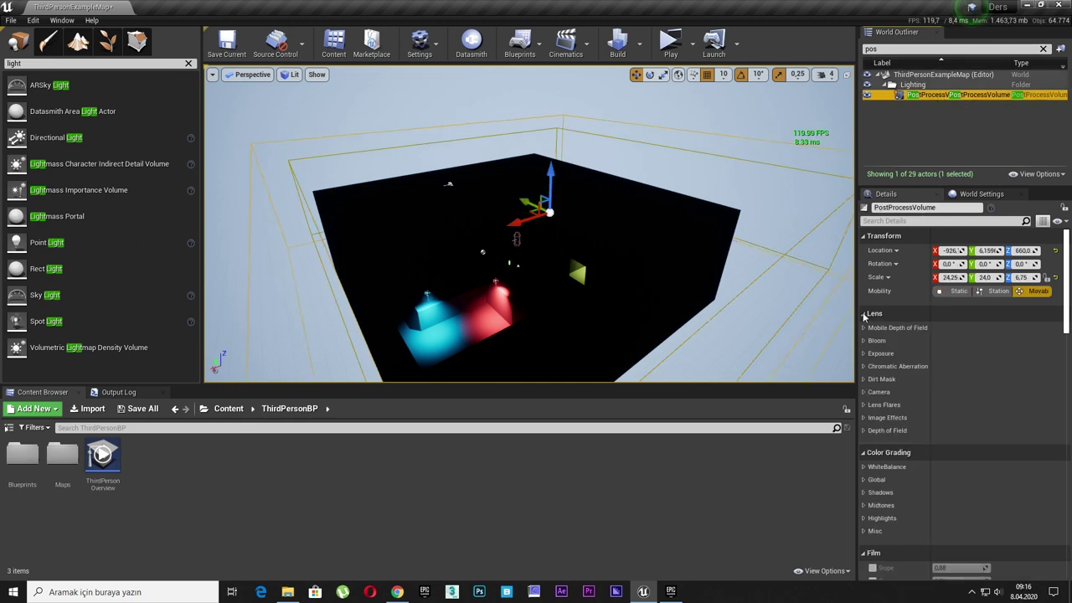
scroll(932, 382, down, 3)
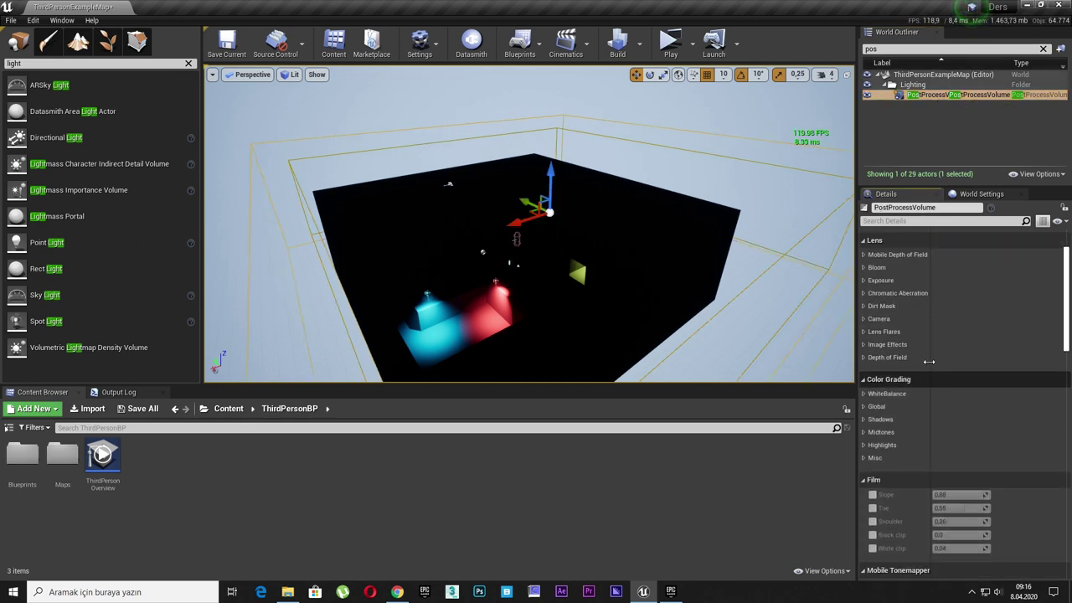
click(879, 241)
click(883, 256)
click(879, 272)
click(881, 289)
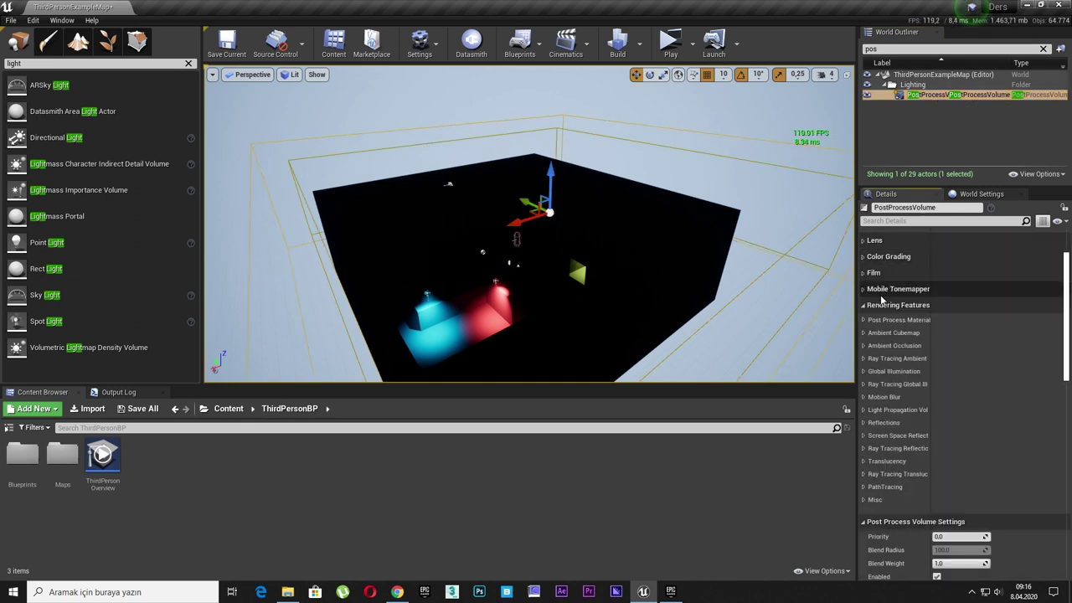
Leave the Global Illumination Indirect Lighting Intensity override (3.885714) unchecked.
click(871, 372)
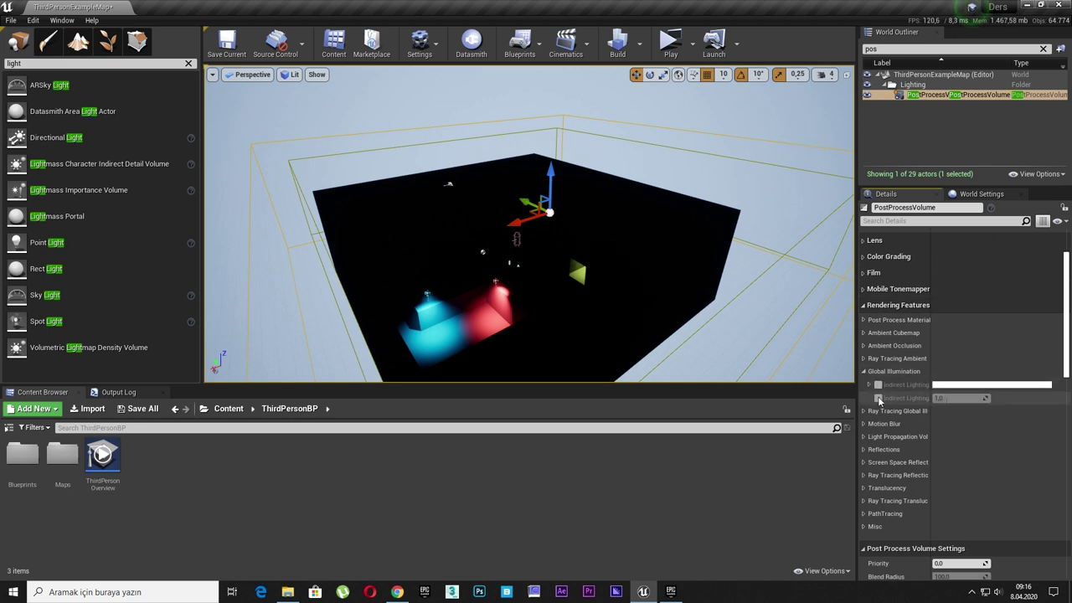
right_drag(517, 240, 519, 245)
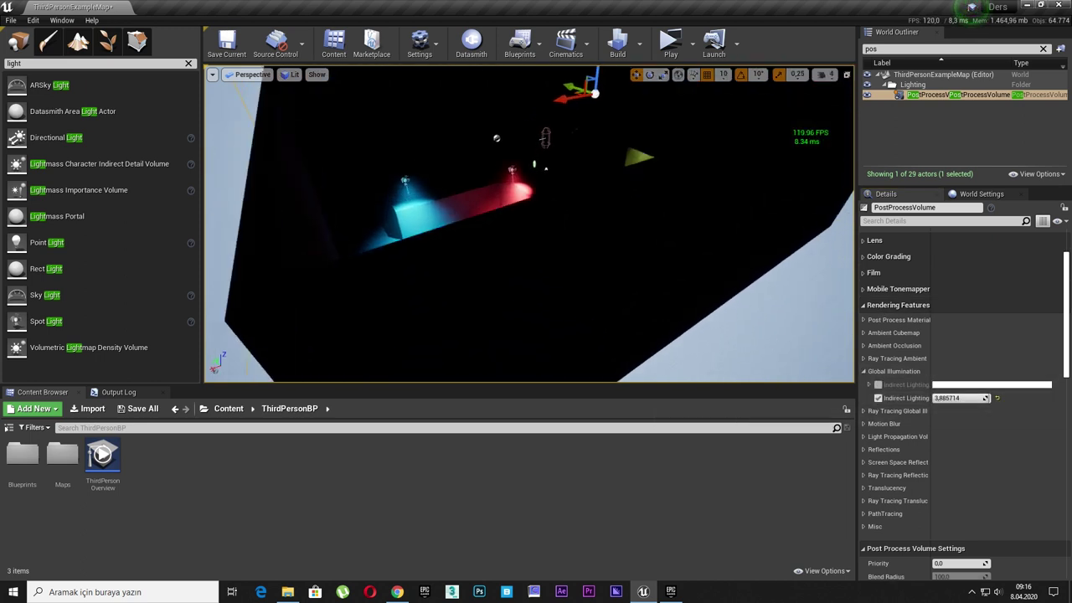
click(877, 397)
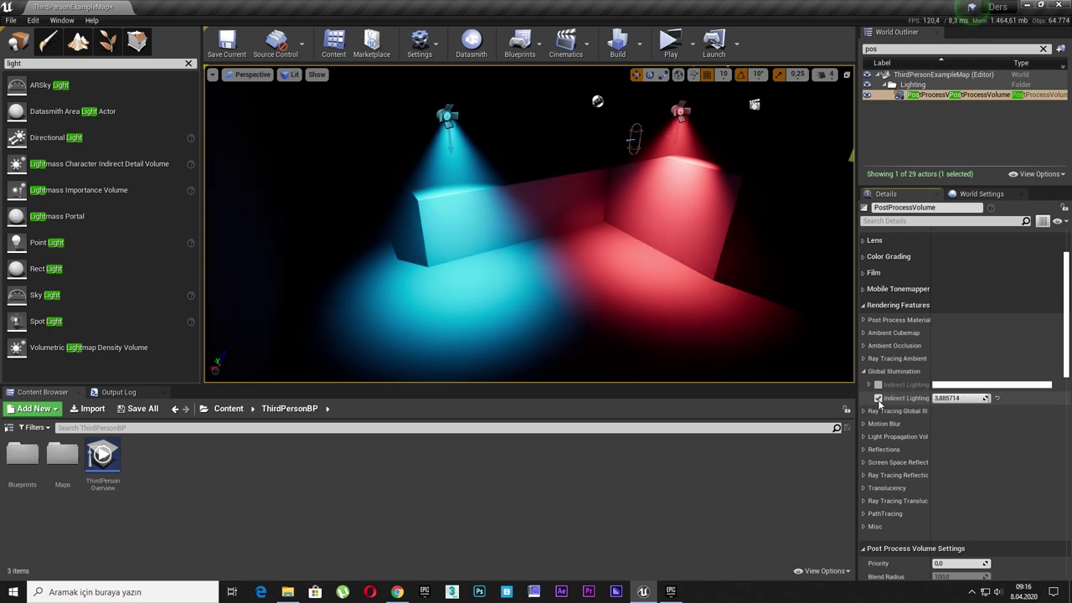
click(877, 398)
click(877, 398)
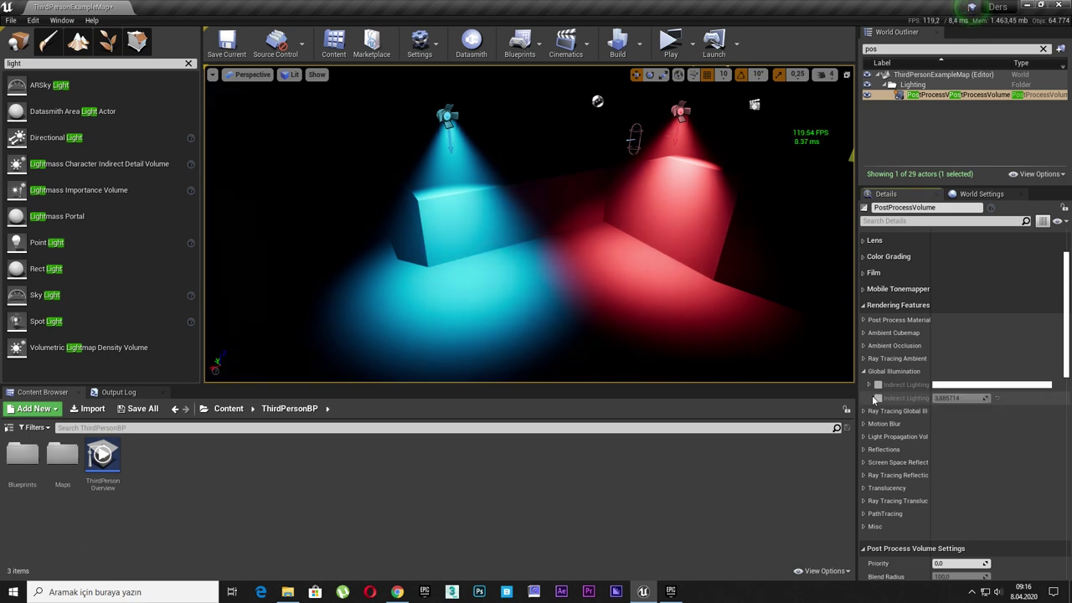
mouse_move(536, 234)
right_down()
mouse_move(502, 252)
mouse_move(529, 201)
right_up()
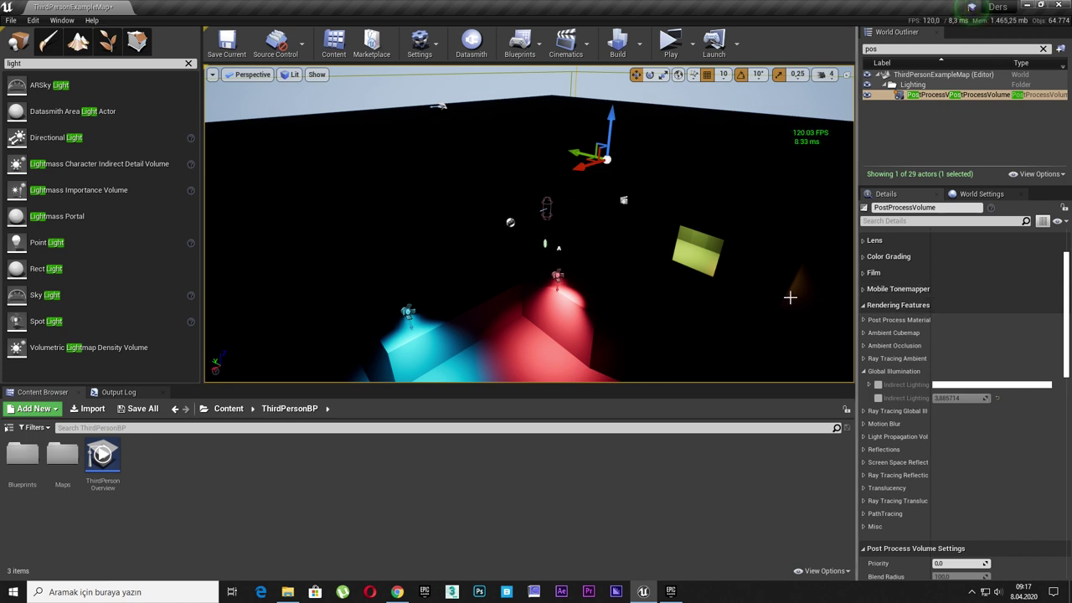
Delete the sky sphere and the AtmosphericFog actor from the level.
click(482, 89)
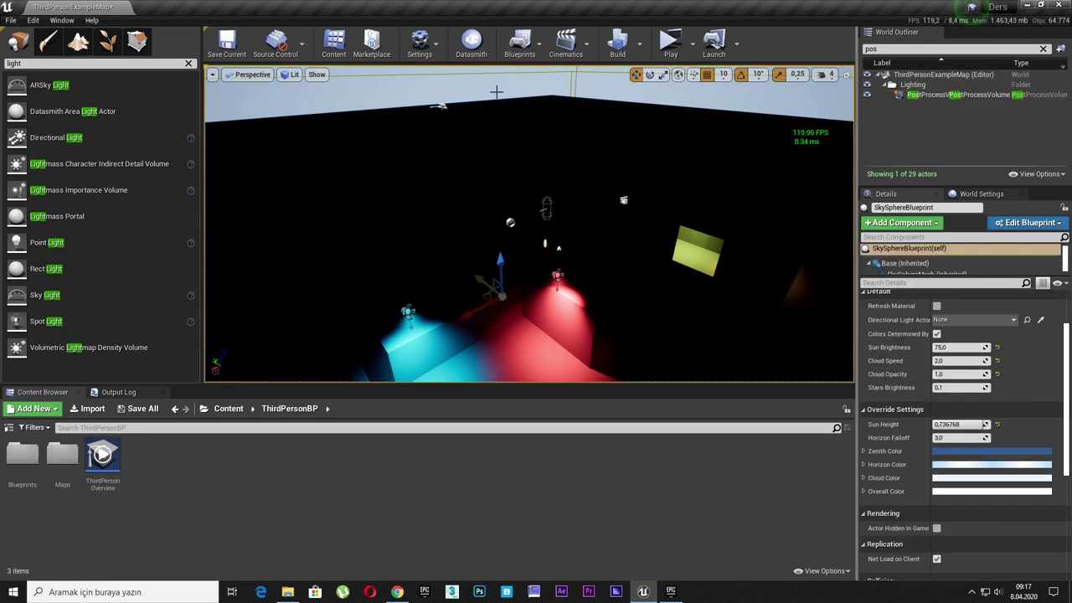
key(Delete)
right_drag(531, 160, 508, 139)
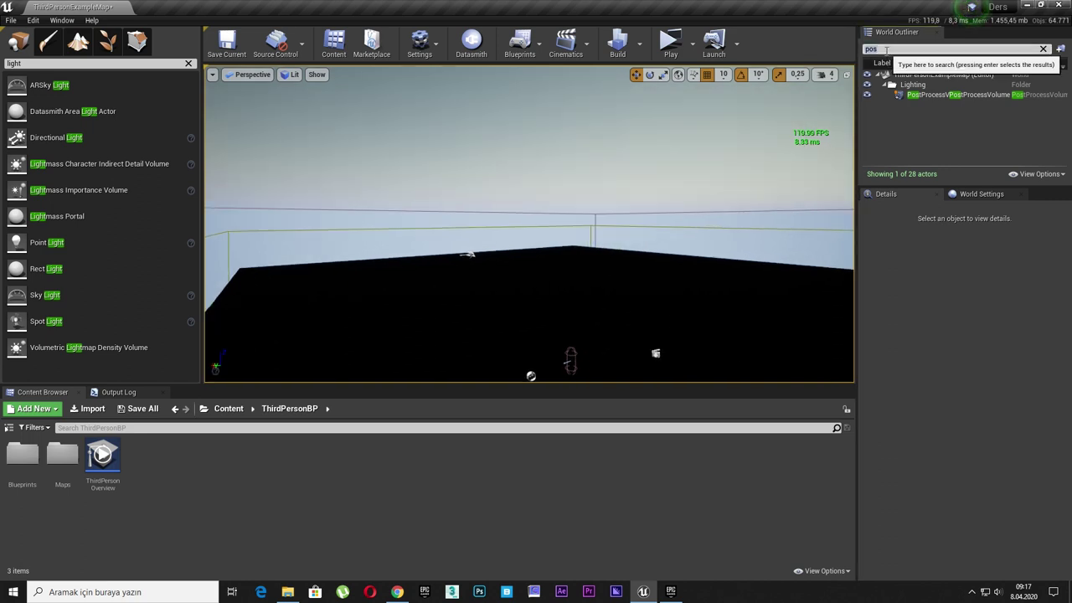
key(BackSpace)
key(BackSpace)
key(BackSpace)
text(atm)
click(931, 99)
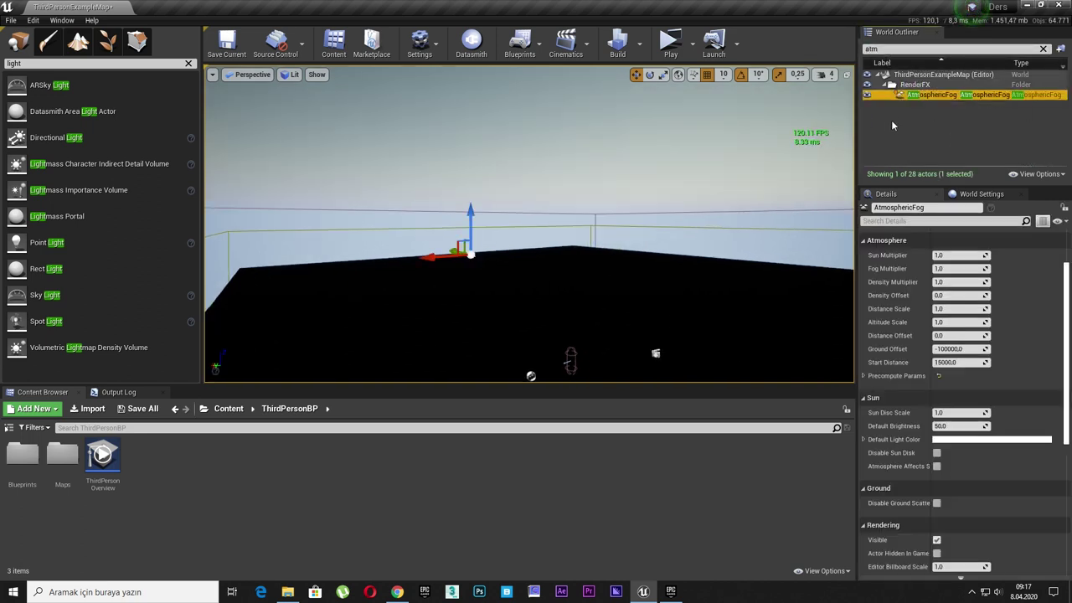
key(Delete)
Search 'ref' in the Outliner and focus the view on the SphereReflectionCapture.
mouse_move(644, 196)
right_down()
mouse_move(643, 268)
mouse_move(670, 268)
right_up()
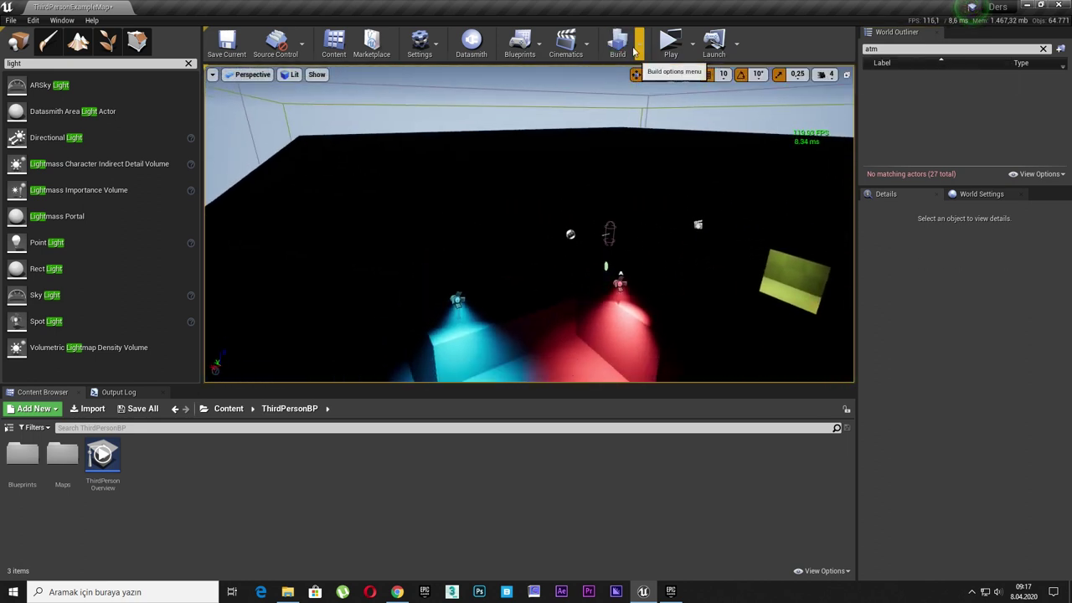
key(BackSpace)
key(BackSpace)
key(BackSpace)
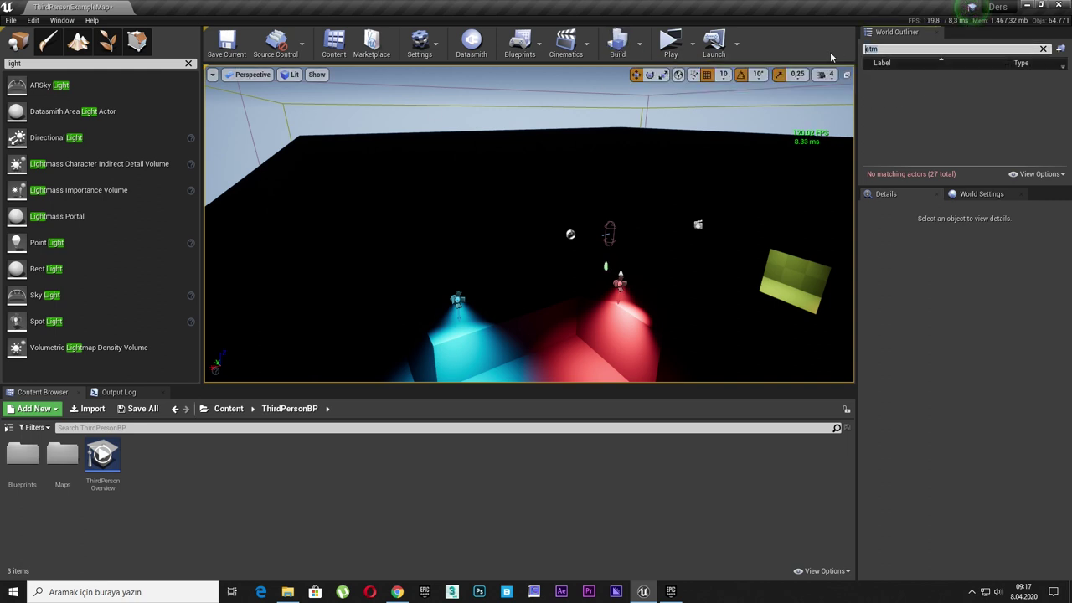
text(ref)
click(951, 99)
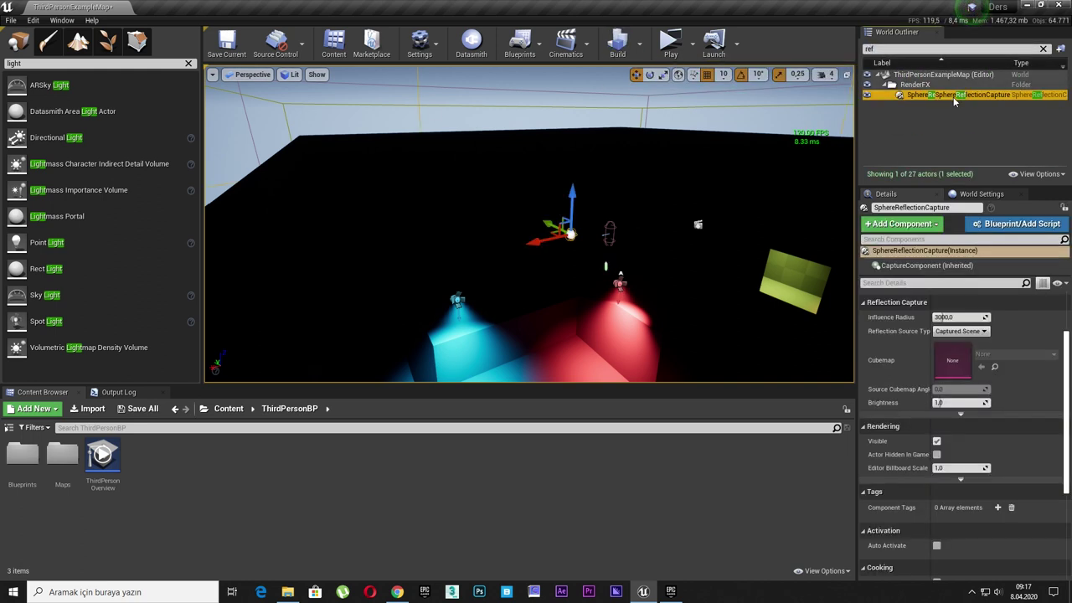
double_click(951, 100)
right_drag(721, 168, 720, 168)
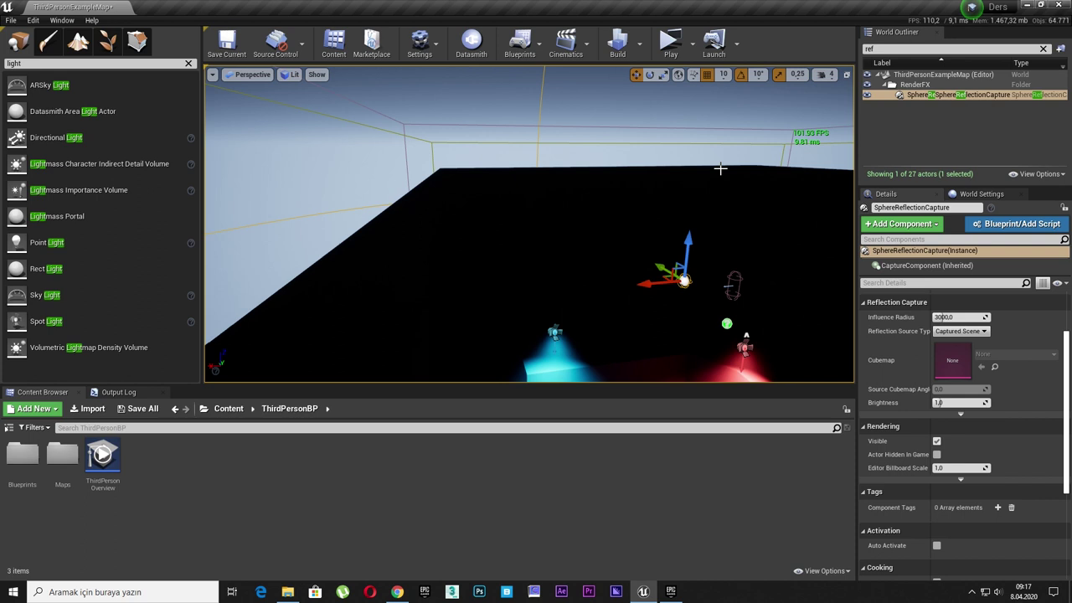
Rebuild the lighting only and turn the view toward the red-lit corner.
click(639, 43)
click(694, 72)
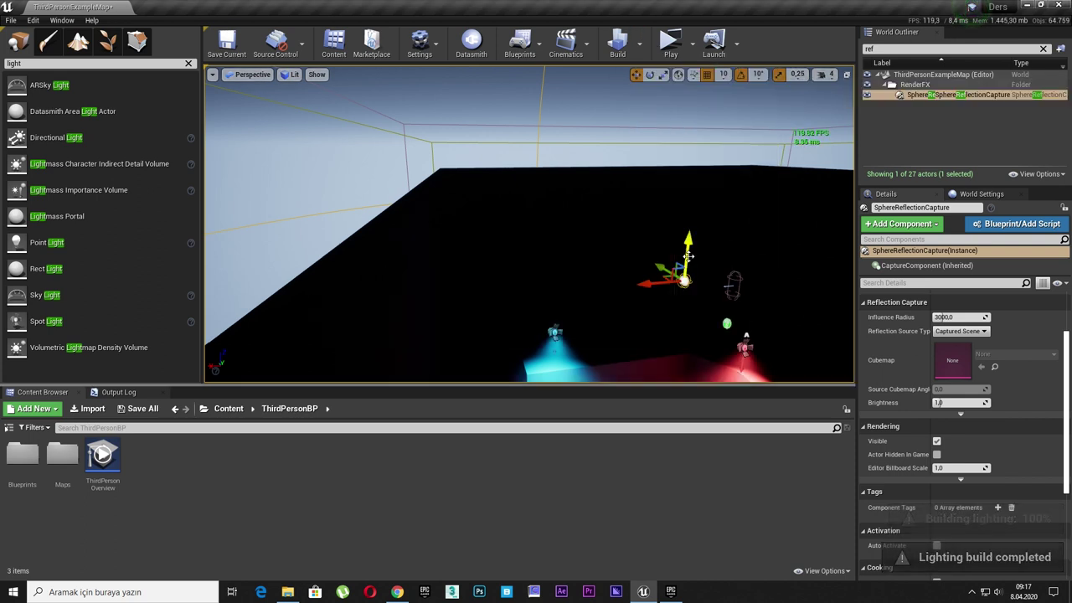
right_drag(687, 255, 687, 256)
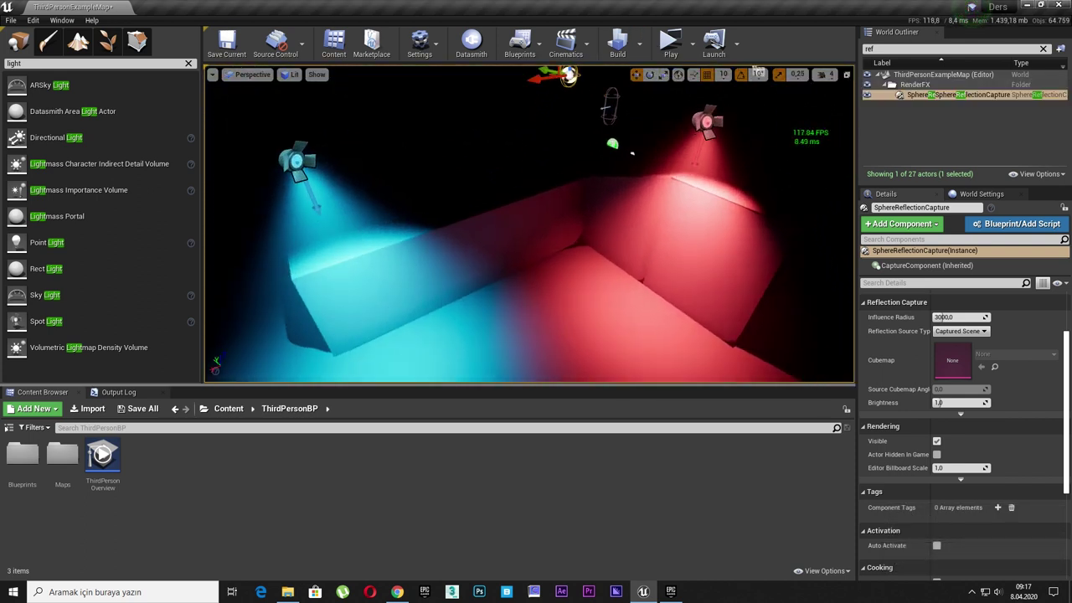
right_drag(529, 226, 529, 226)
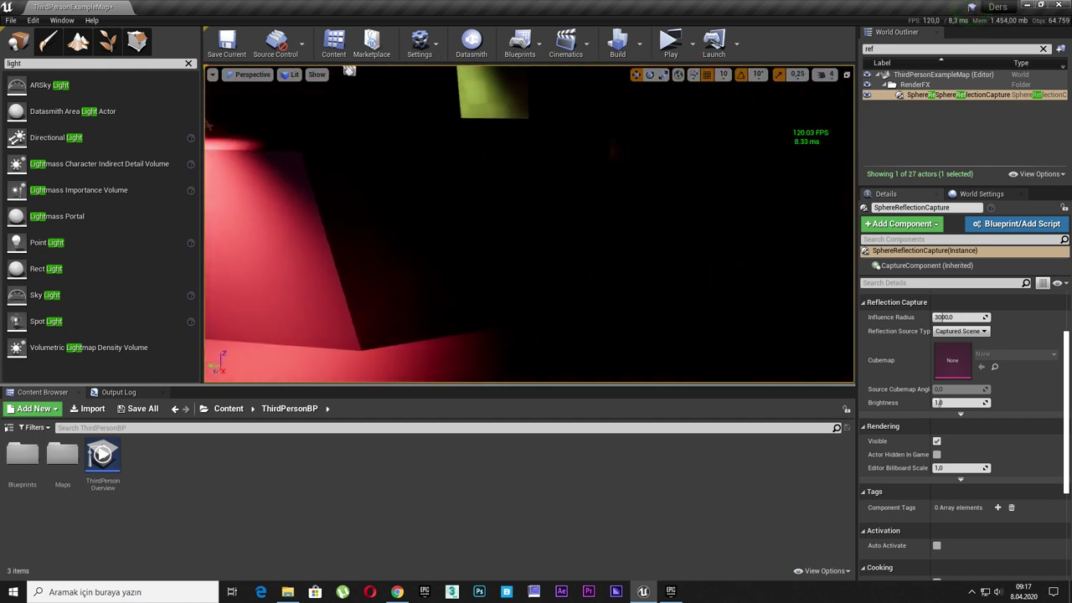
right_drag(421, 112, 421, 112)
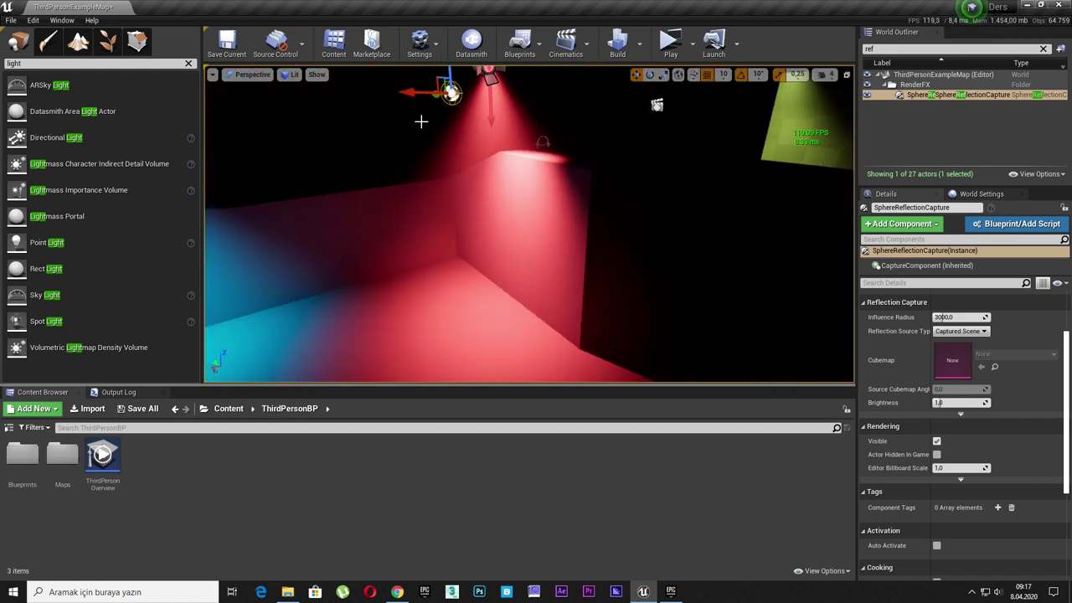
Brighten the viewport with a lower manual EV100, then restore Game Settings exposure.
click(291, 76)
click(309, 283)
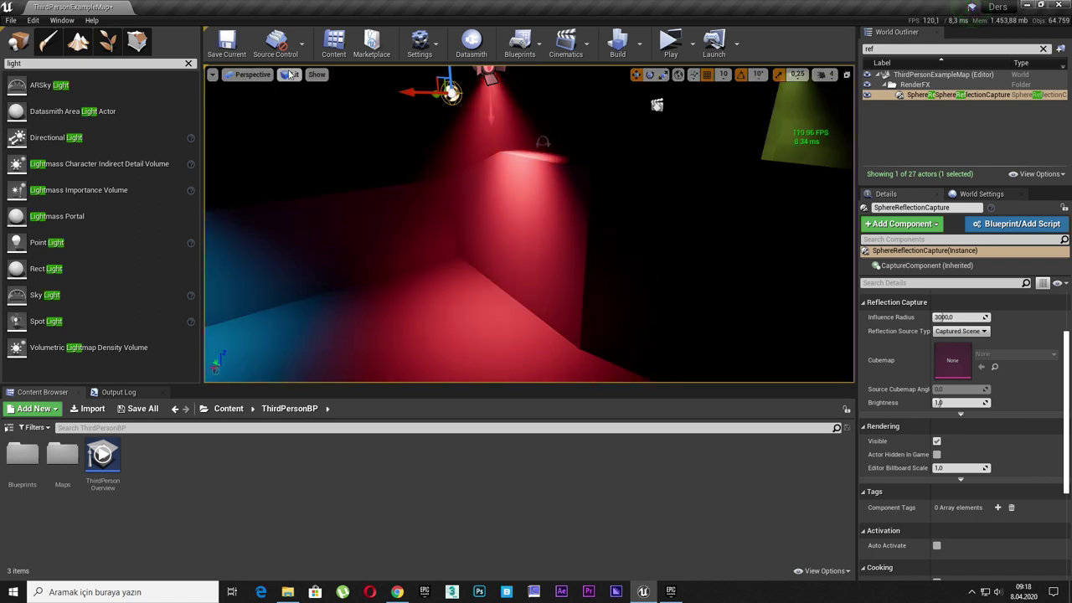
click(292, 75)
drag(348, 297, 309, 298)
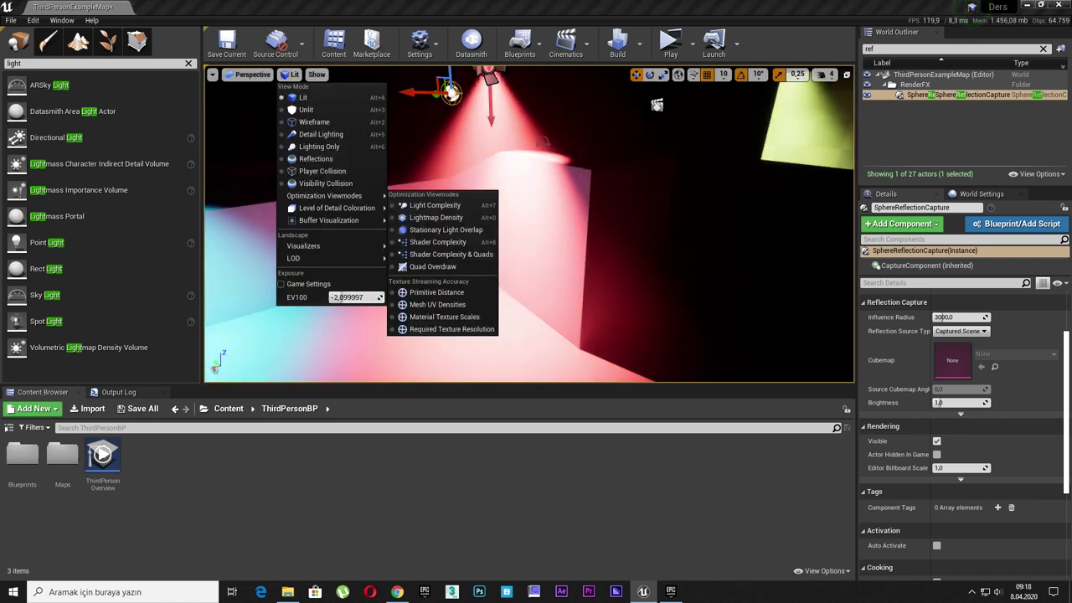
mouse_move(584, 248)
mouse_down()
mouse_move(603, 192)
mouse_move(587, 218)
mouse_move(353, 75)
mouse_up()
click(295, 76)
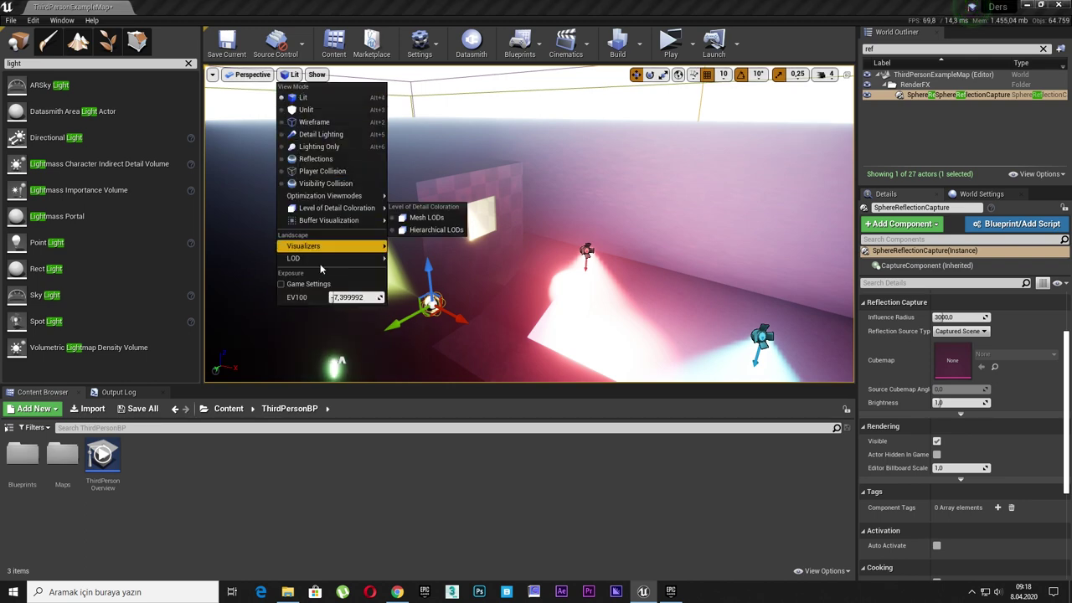
click(330, 285)
mouse_move(475, 246)
mouse_down()
mouse_move(502, 251)
mouse_move(469, 276)
mouse_move(490, 234)
mouse_up()
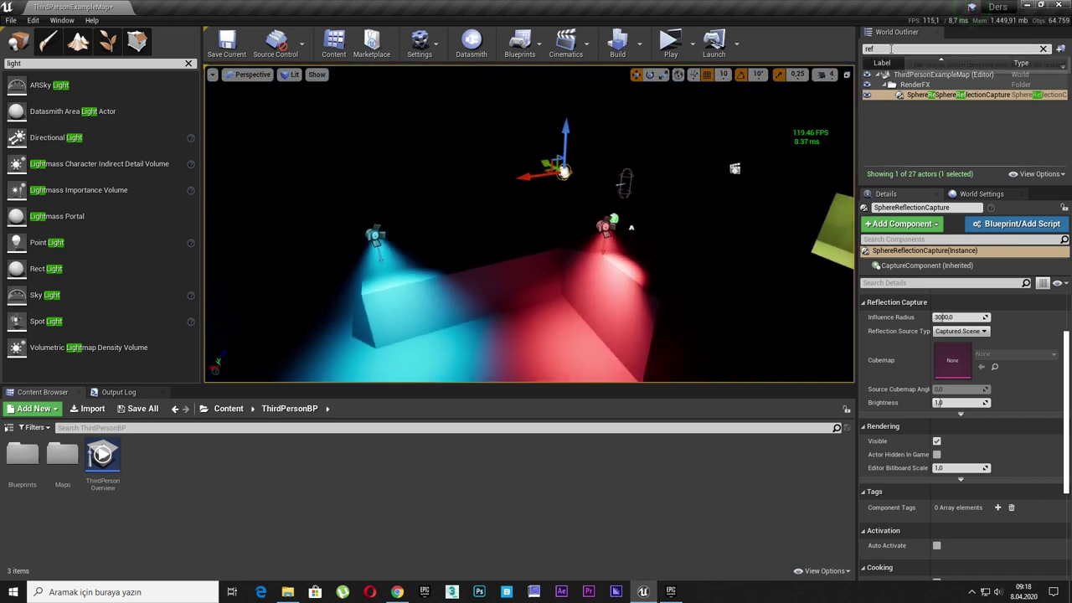
Reset Volumetric Scattering to its default for SpotLight1 through SpotLight4.
double_click(889, 49)
text(spo)
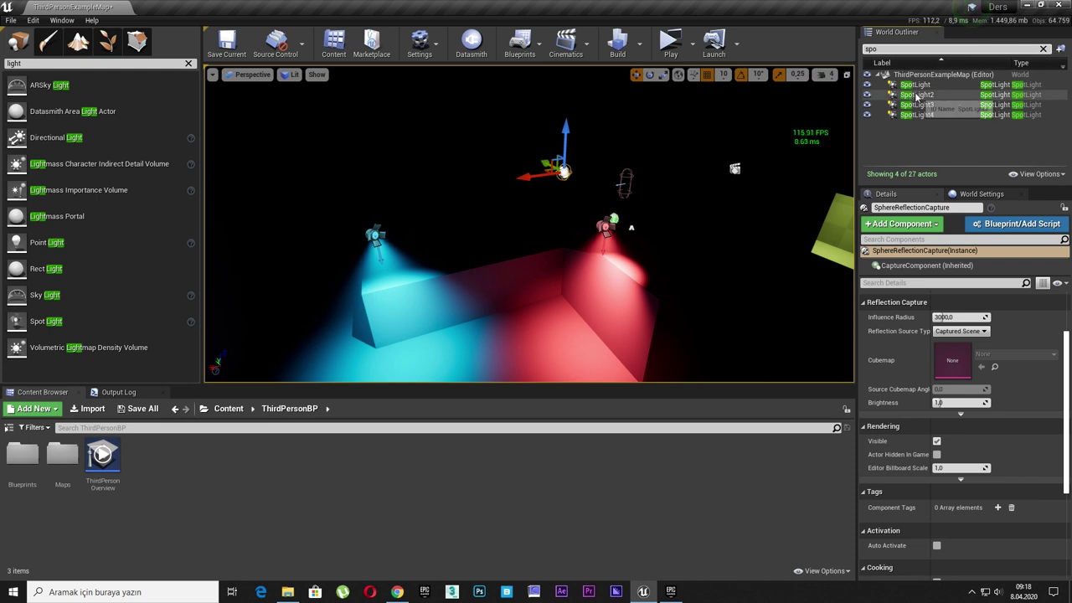
click(915, 85)
shift+click(926, 115)
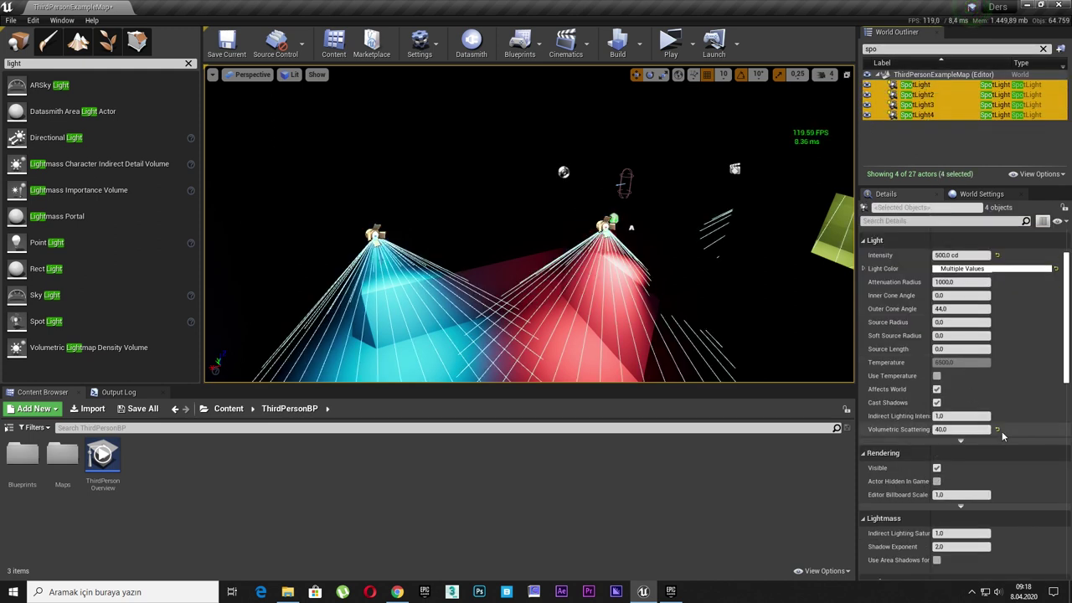
click(996, 429)
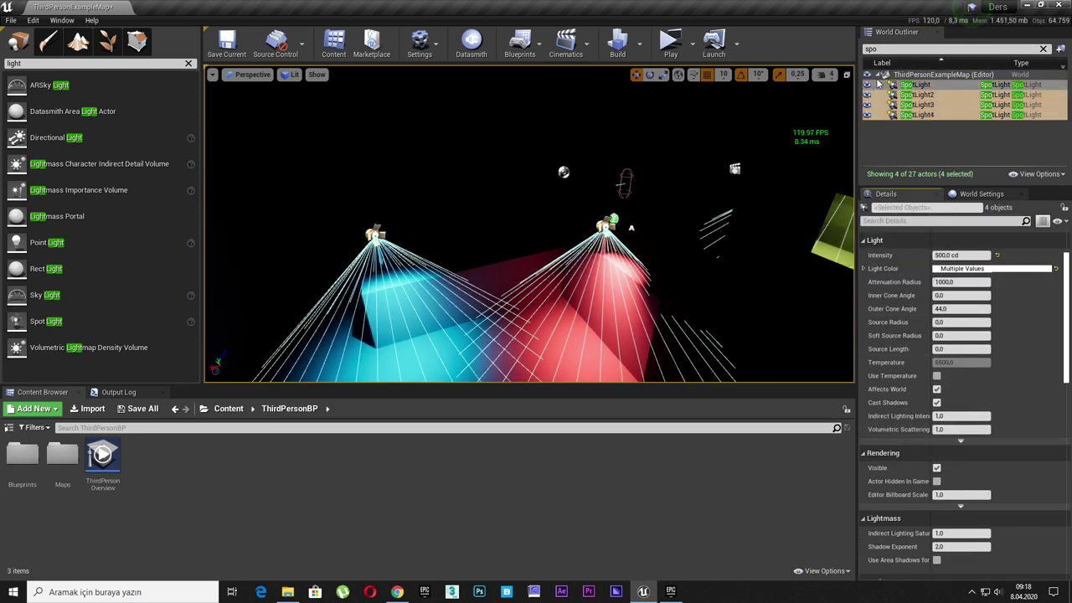
click(618, 154)
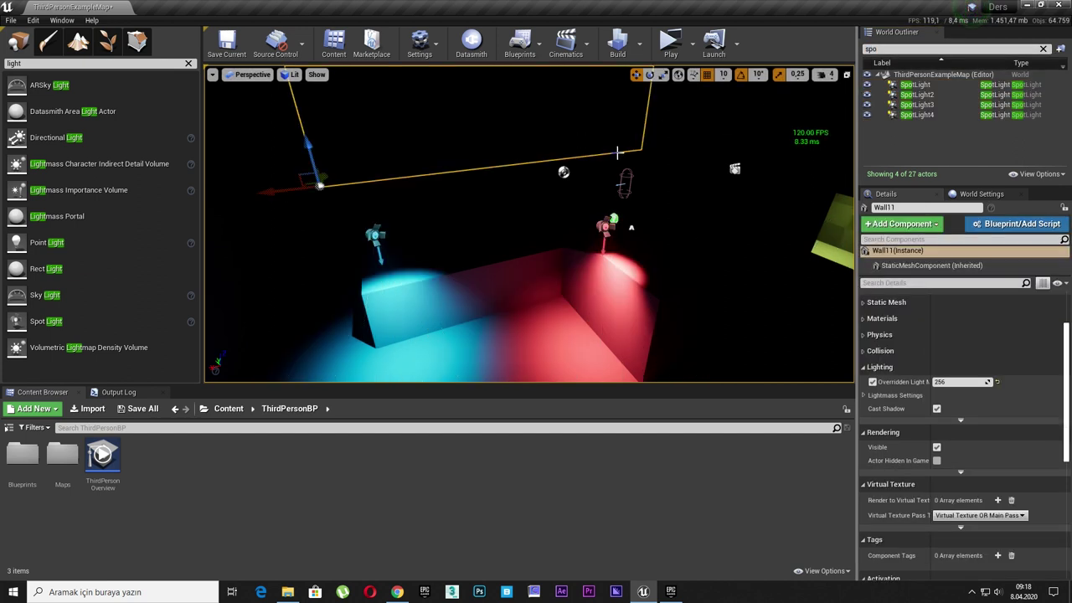
Compare the ExponentialHeightFog's Volumetric Fog on and off, then delete the fog actor.
key(BackSpace)
key(BackSpace)
key(BackSpace)
text(fo)
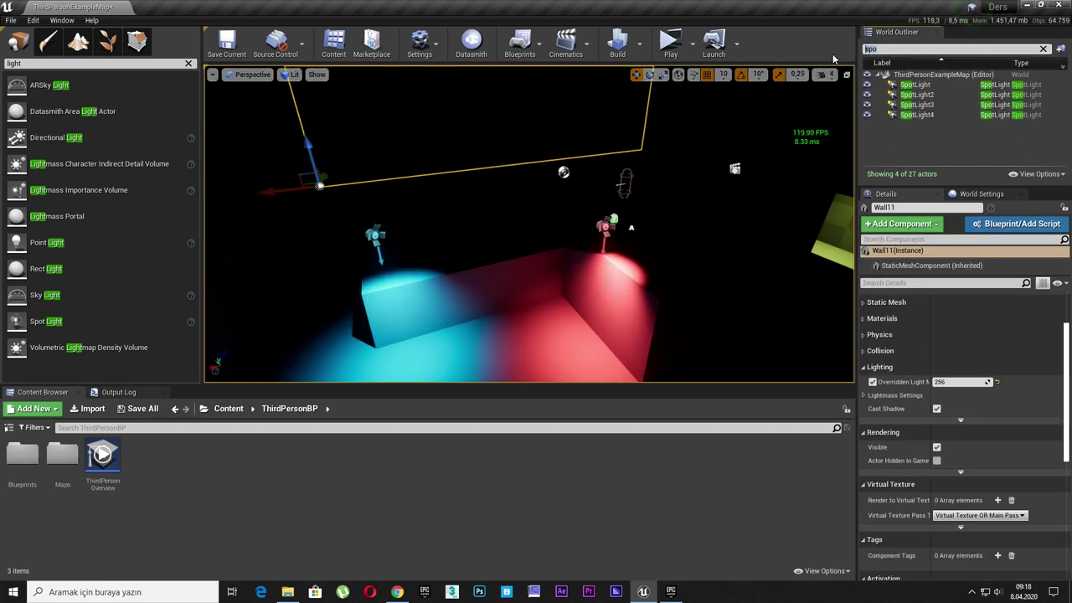
text(g)
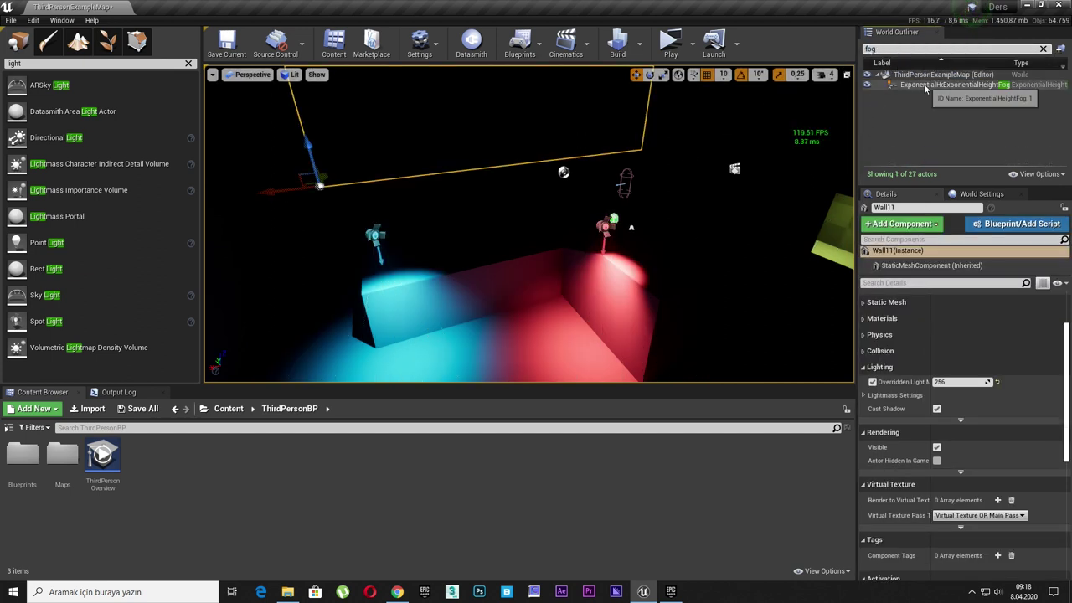
click(955, 85)
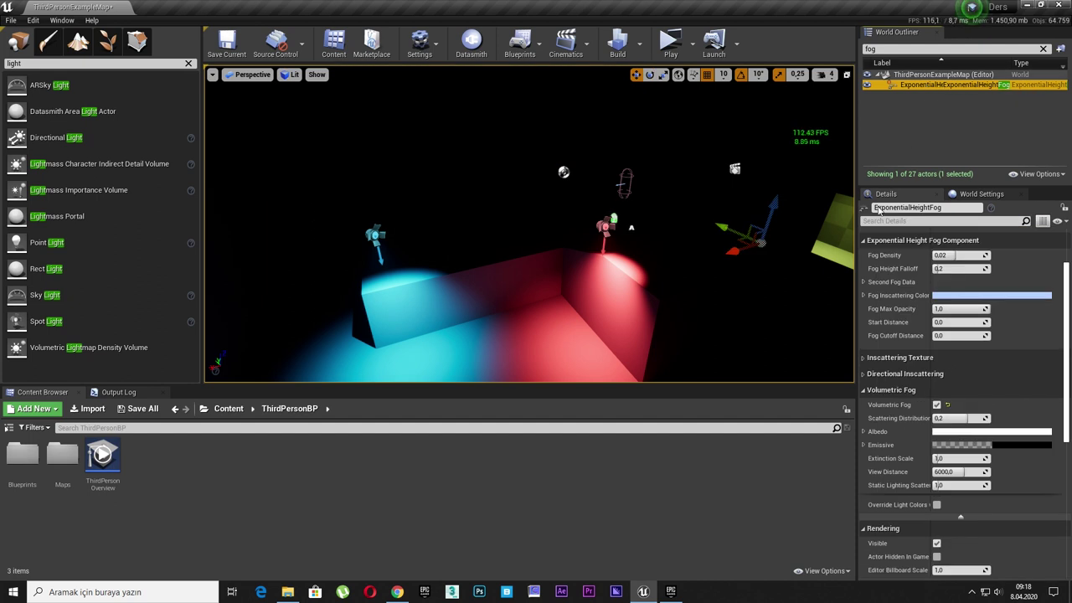
click(937, 405)
click(938, 406)
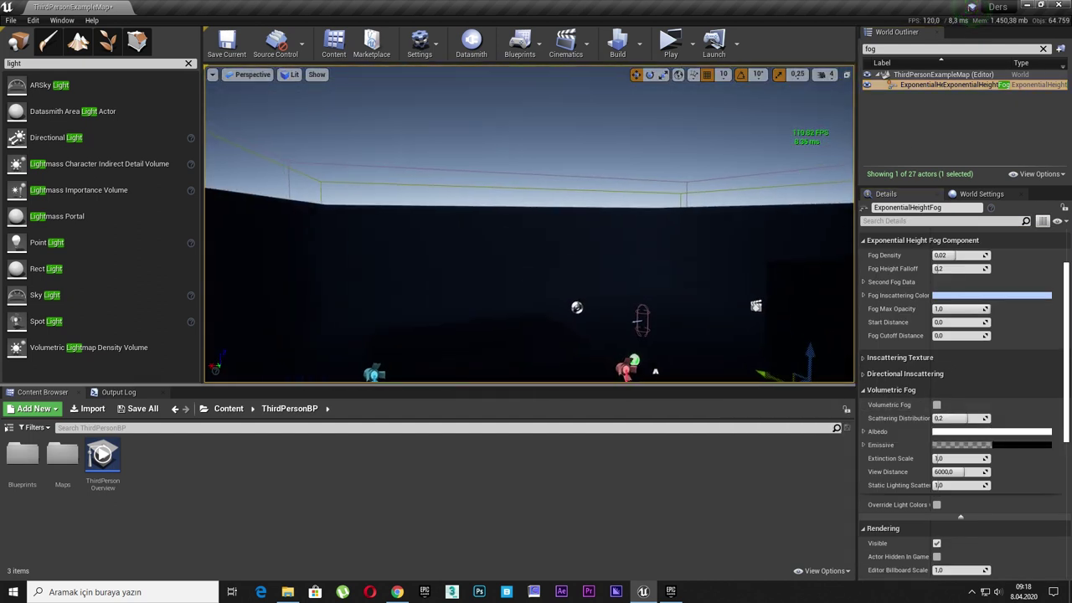
click(938, 406)
click(938, 406)
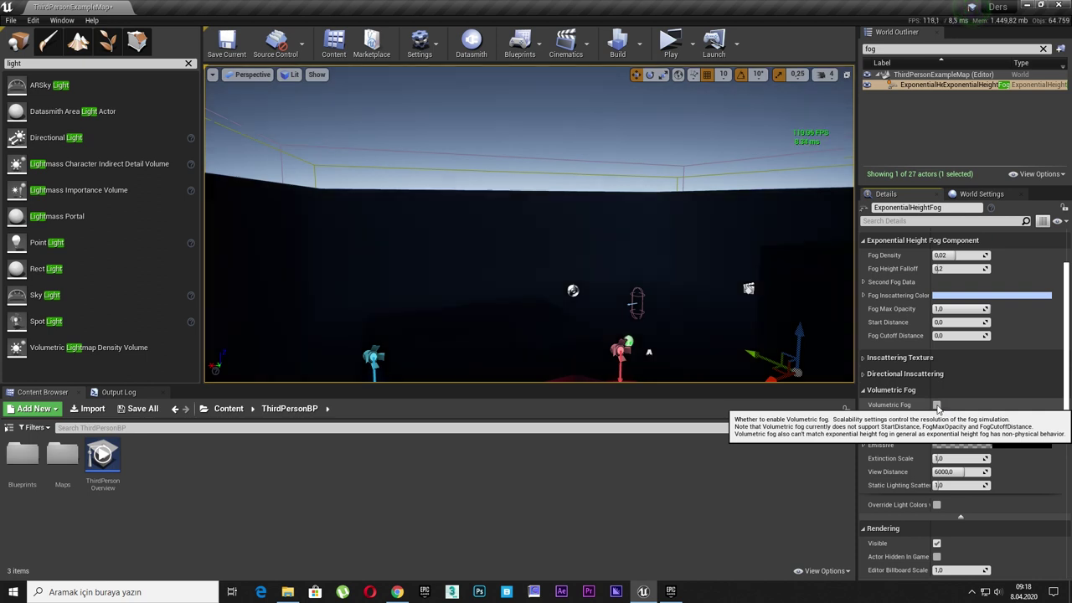
click(937, 407)
click(938, 406)
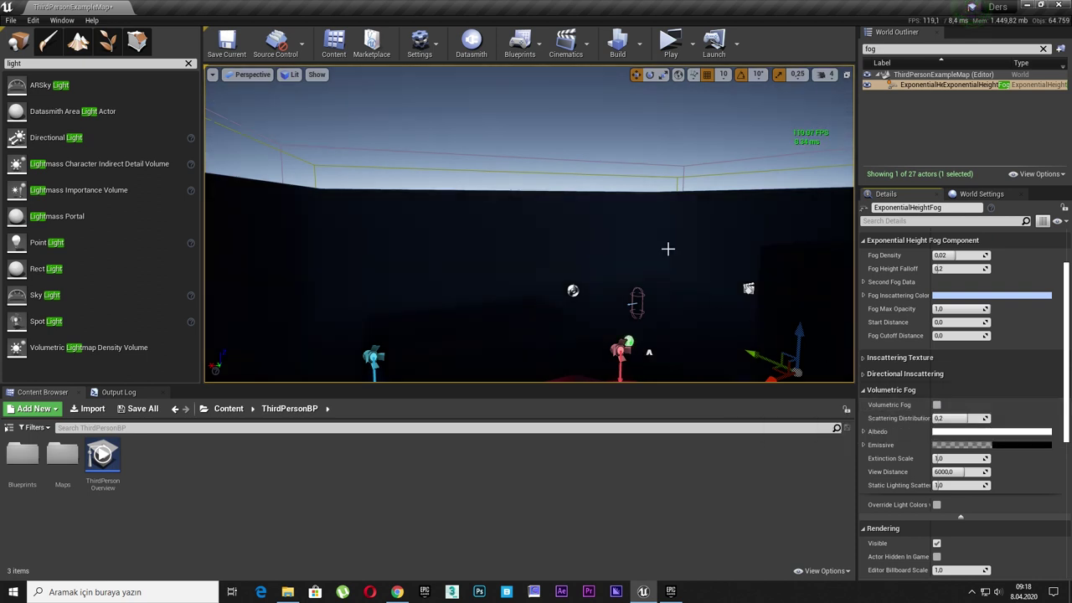
right_drag(665, 179, 682, 299)
key(Delete)
Rebuild the lighting only and look around the room at the spot lights.
click(639, 44)
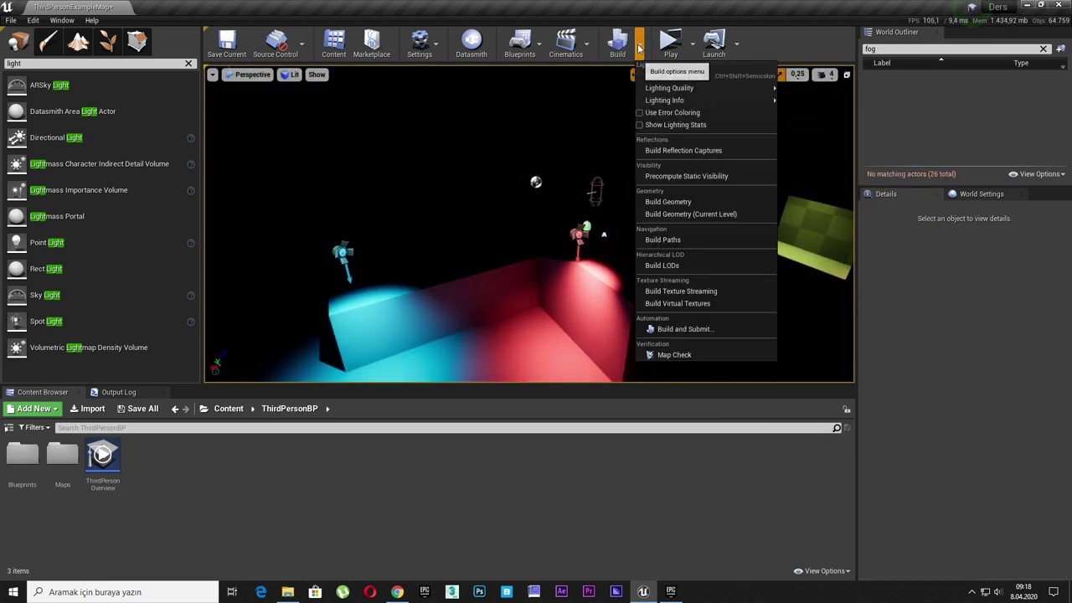
click(691, 75)
right_drag(529, 252, 586, 217)
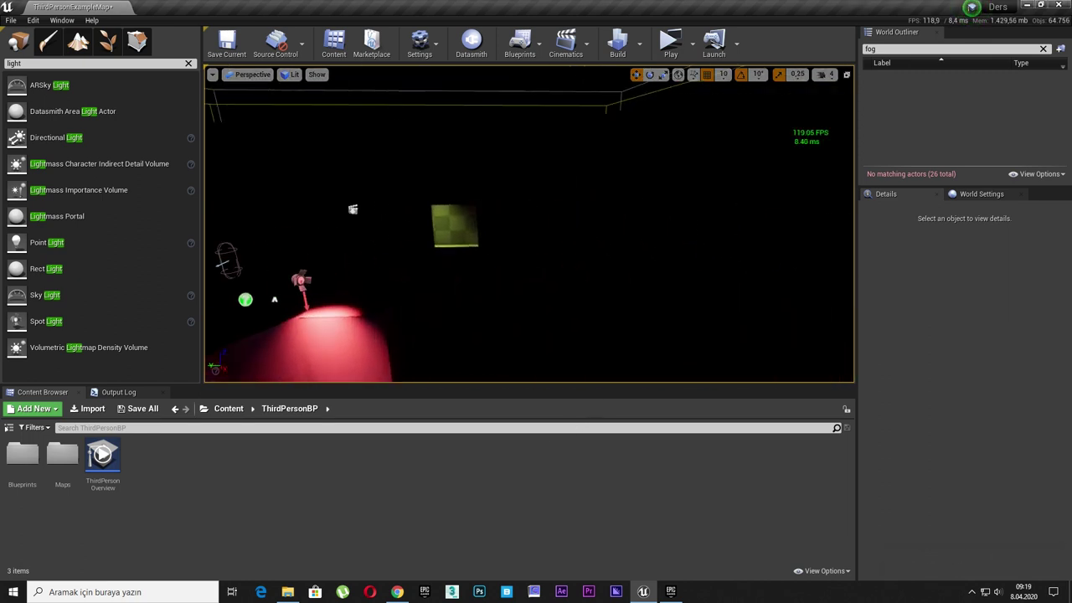
mouse_move(529, 251)
right_down()
mouse_move(553, 235)
mouse_move(587, 268)
right_up()
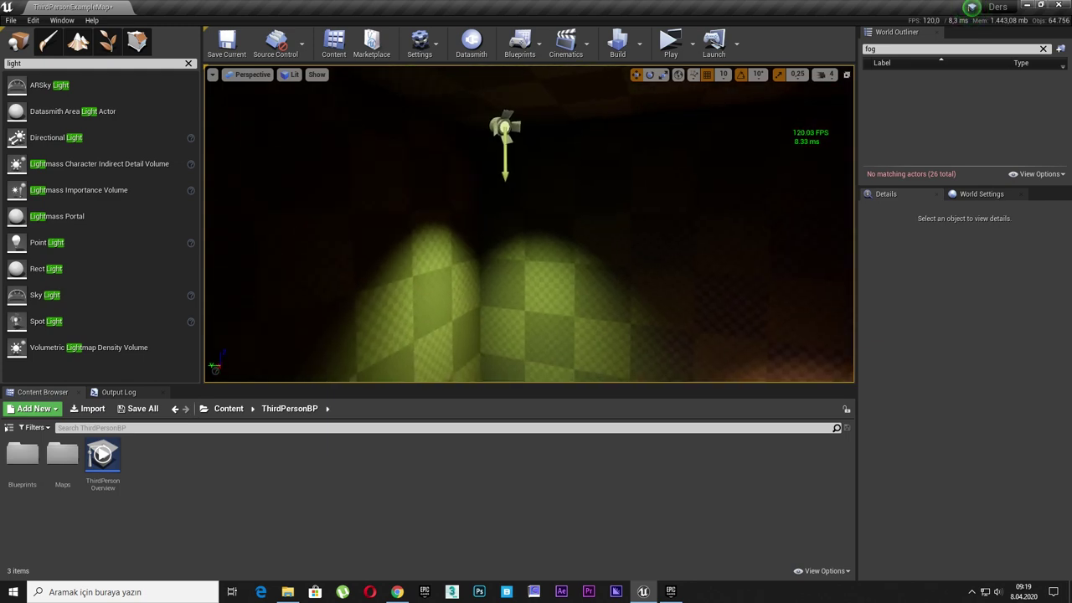
right_drag(530, 251, 586, 267)
Set Num Sky Lighting Bounces and Num Indirect Lighting Bounces to 10 in World Settings.
click(966, 195)
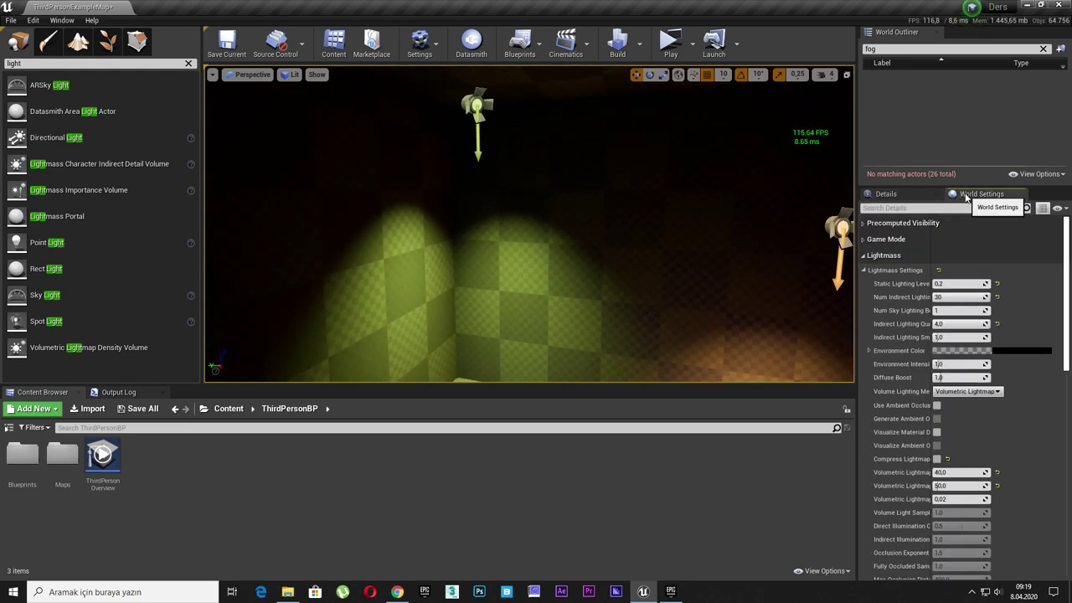
click(942, 311)
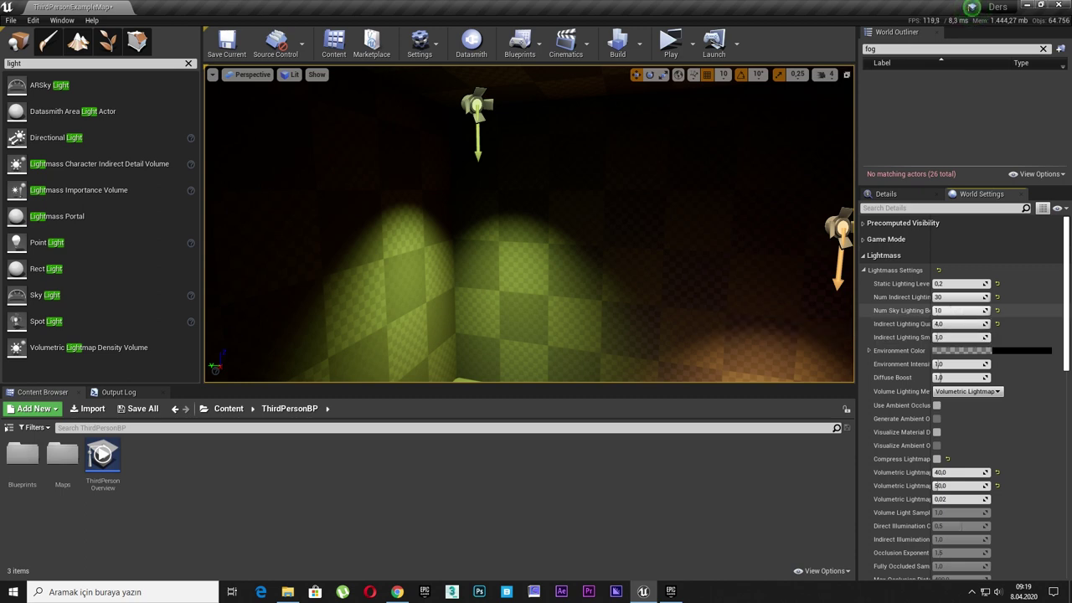
text(10)
right_drag(770, 328, 670, 265)
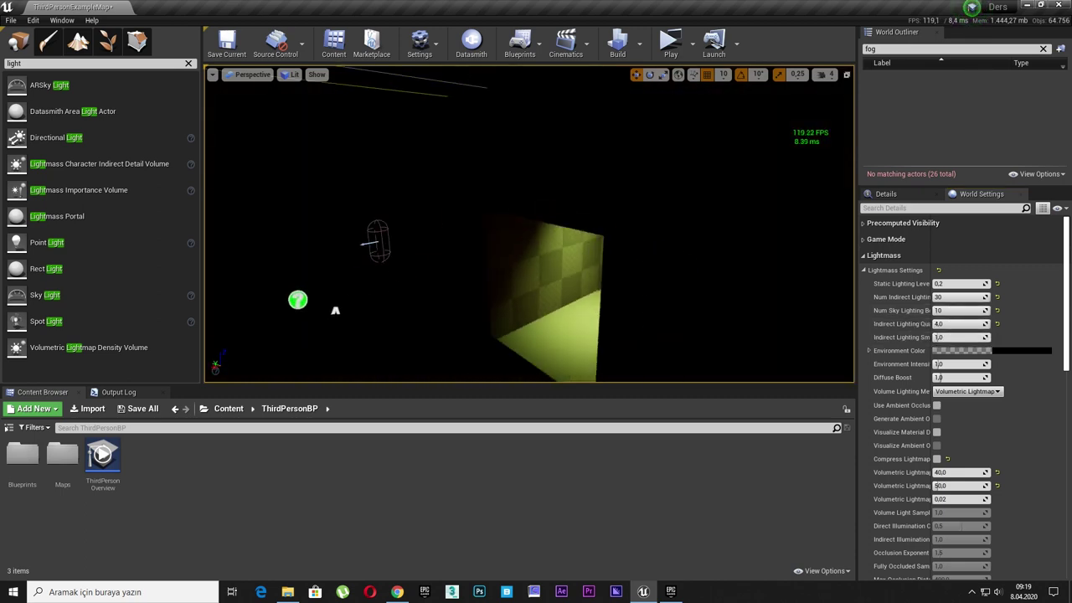
click(641, 48)
drag(958, 296, 959, 297)
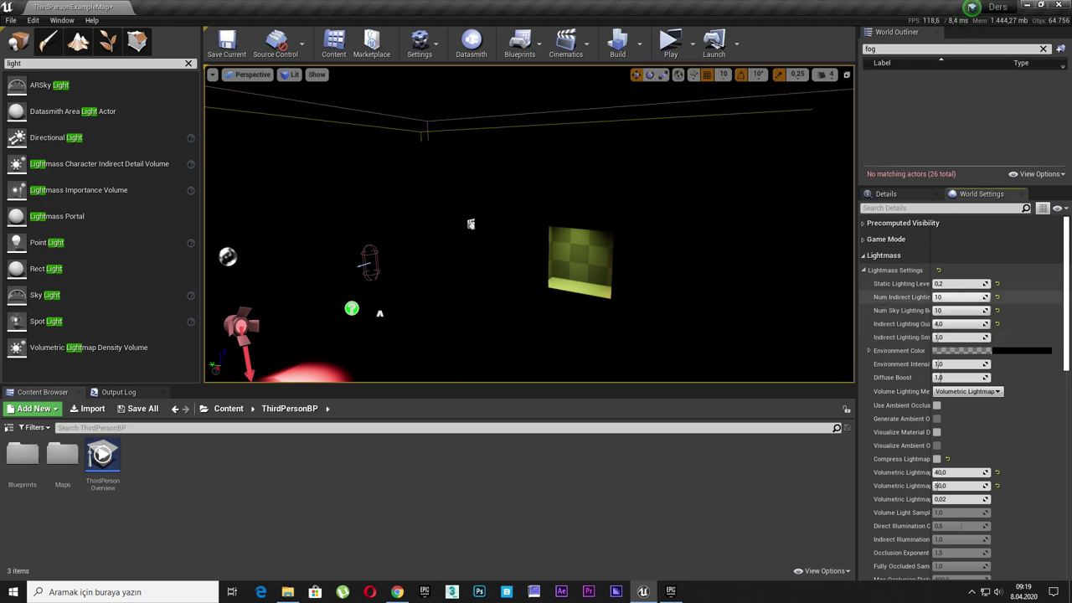
Rebuild the lighting with the new bounce counts.
click(639, 46)
click(681, 84)
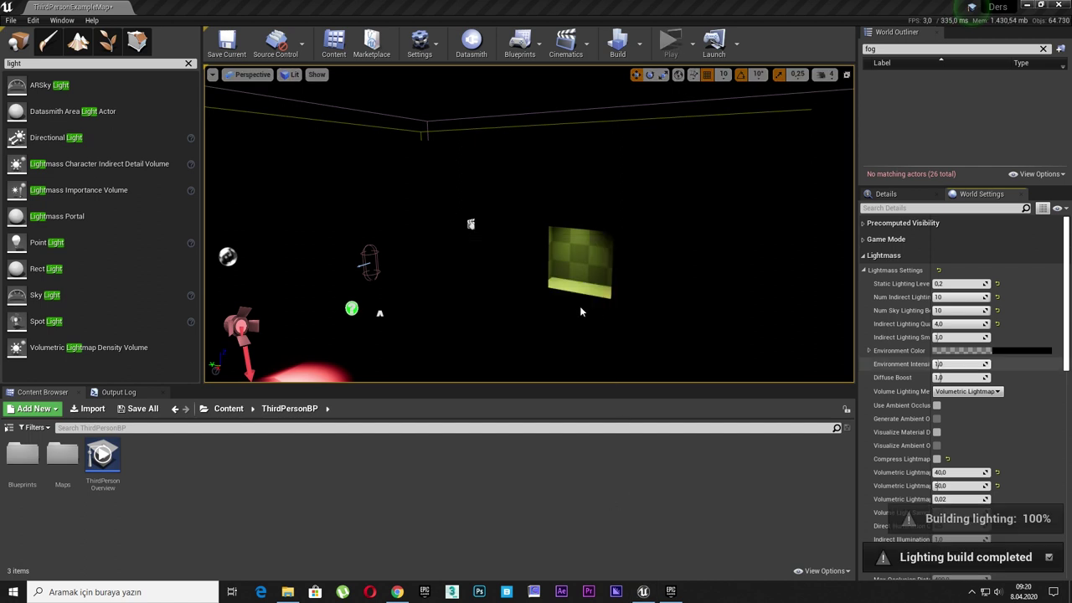
right_drag(707, 346, 702, 294)
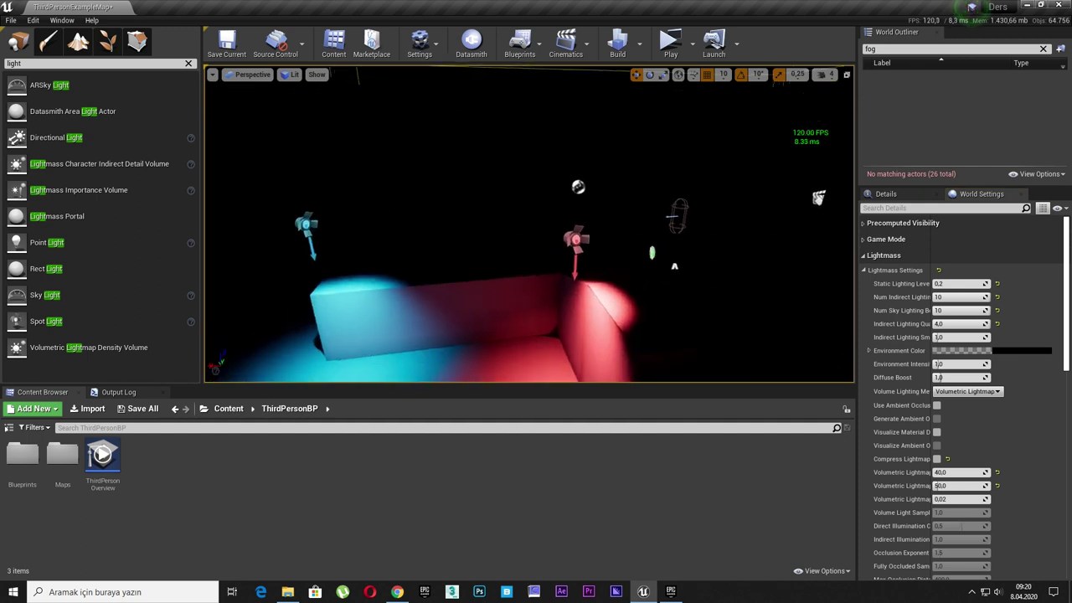
Set the Lightmass Environment Color to a near-white light grey.
click(999, 350)
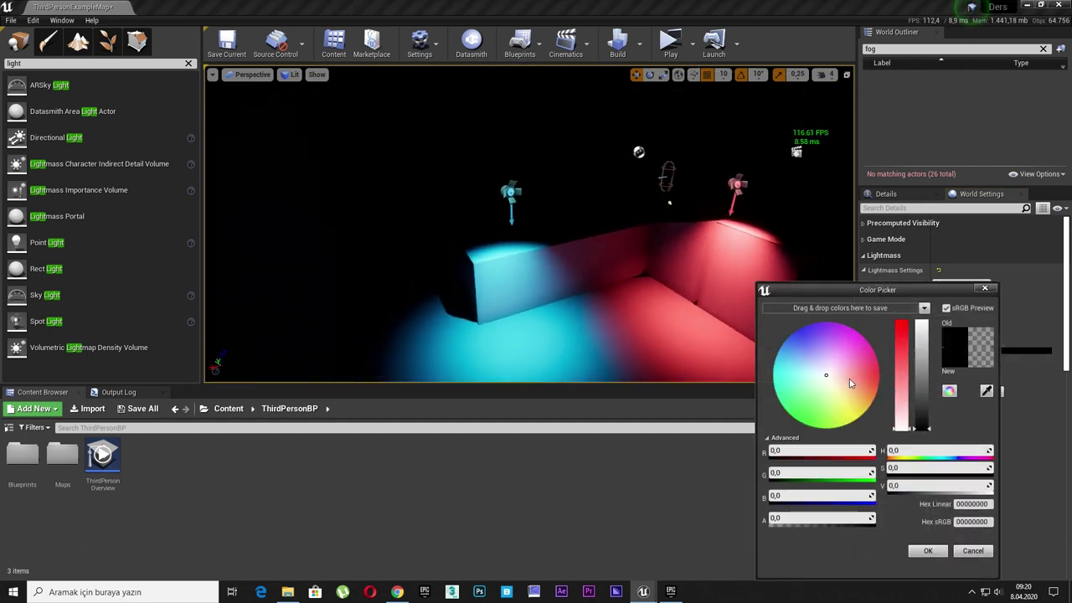
click(828, 357)
click(819, 377)
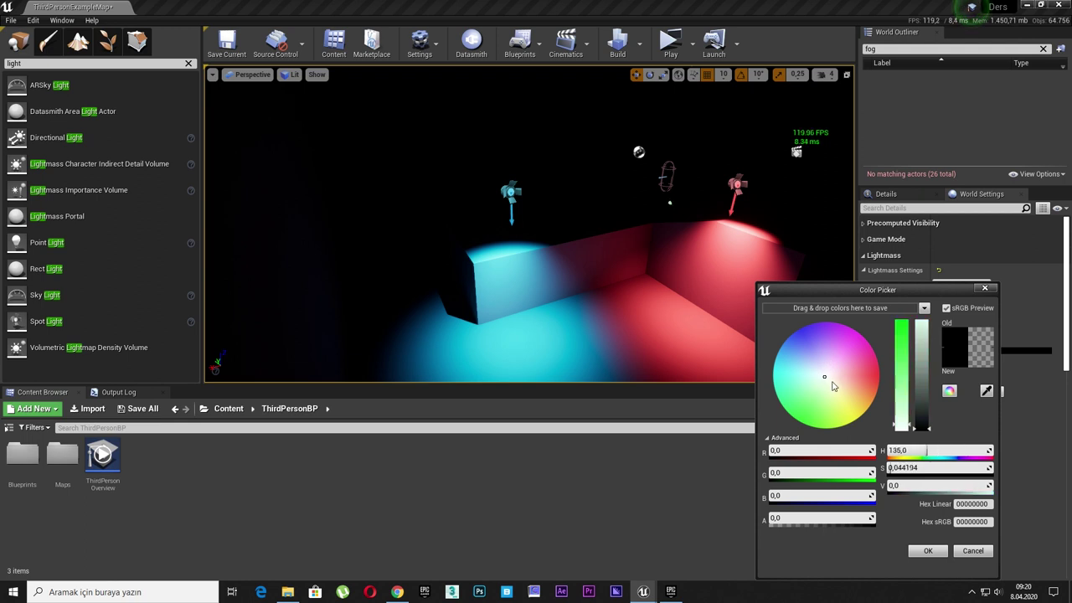
click(928, 337)
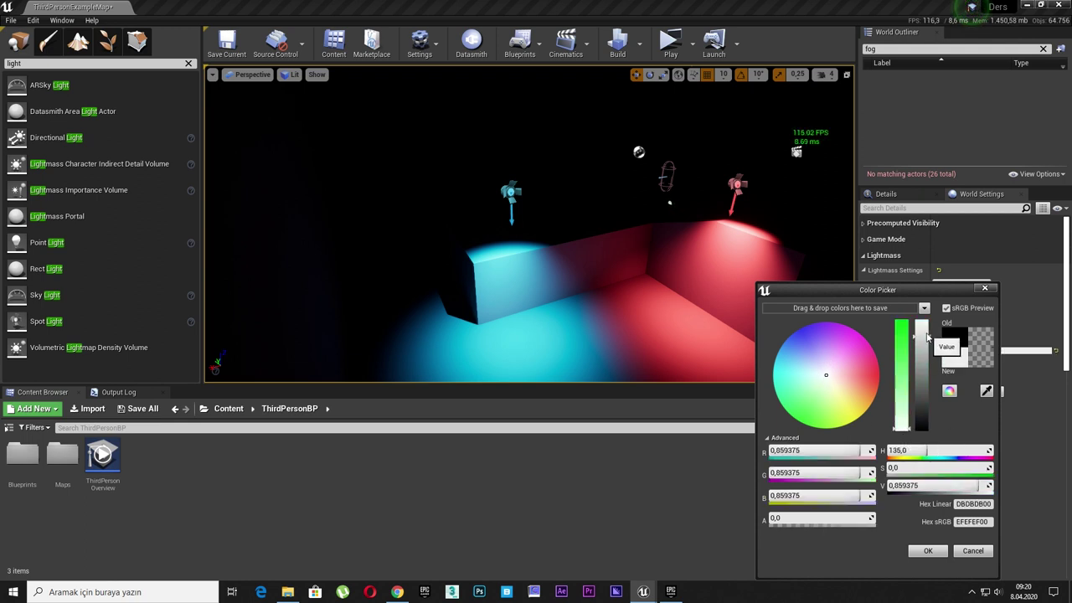
click(931, 554)
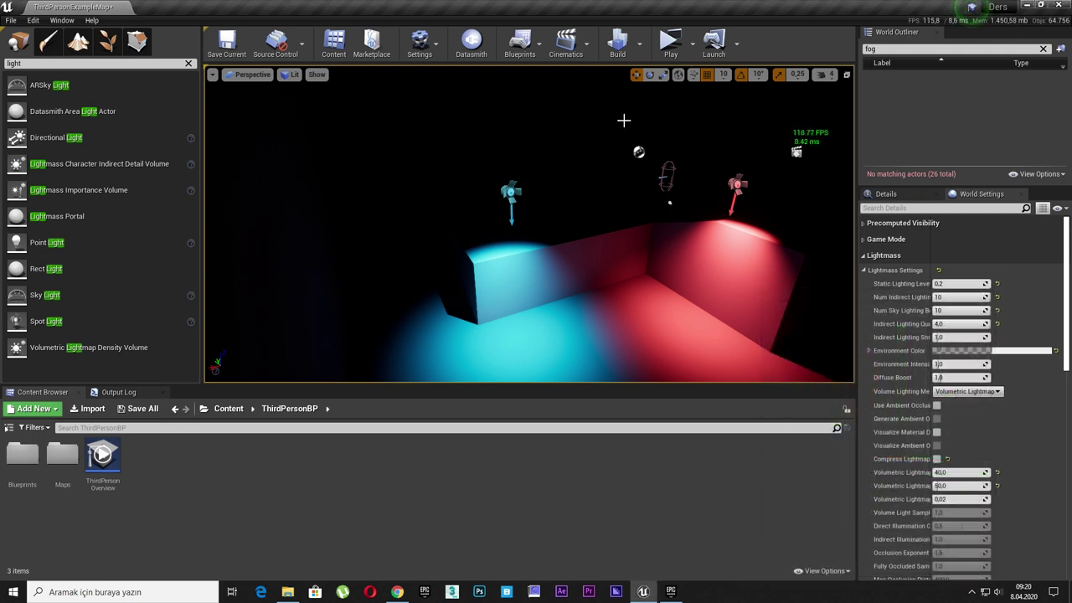
Rebuild the lighting only with the new environment colour.
click(643, 48)
click(661, 33)
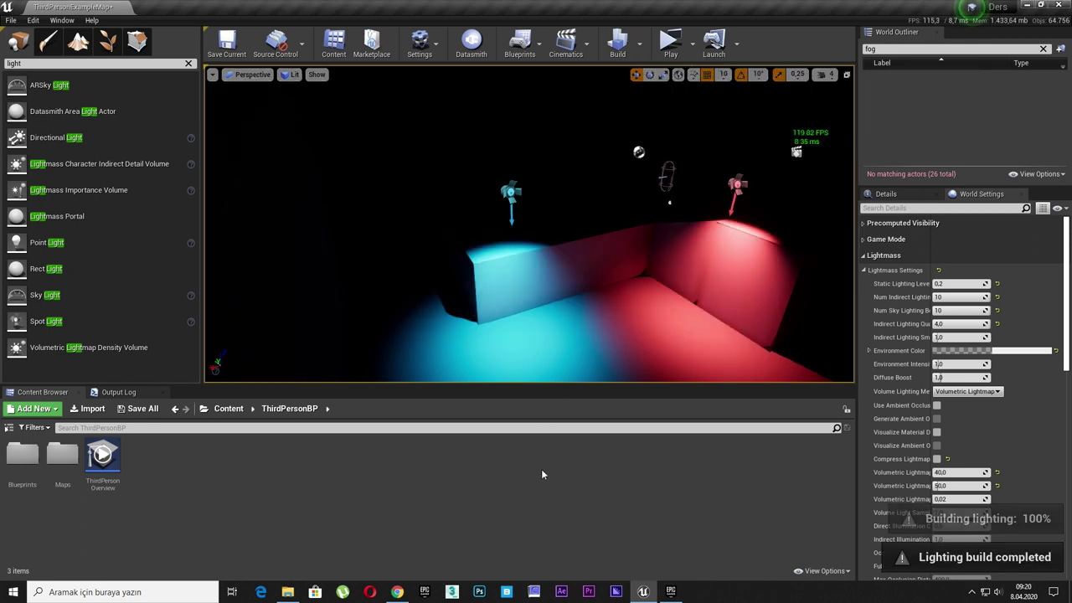
mouse_move(529, 251)
right_down()
mouse_move(586, 251)
mouse_move(536, 301)
mouse_move(536, 268)
mouse_move(567, 265)
right_up()
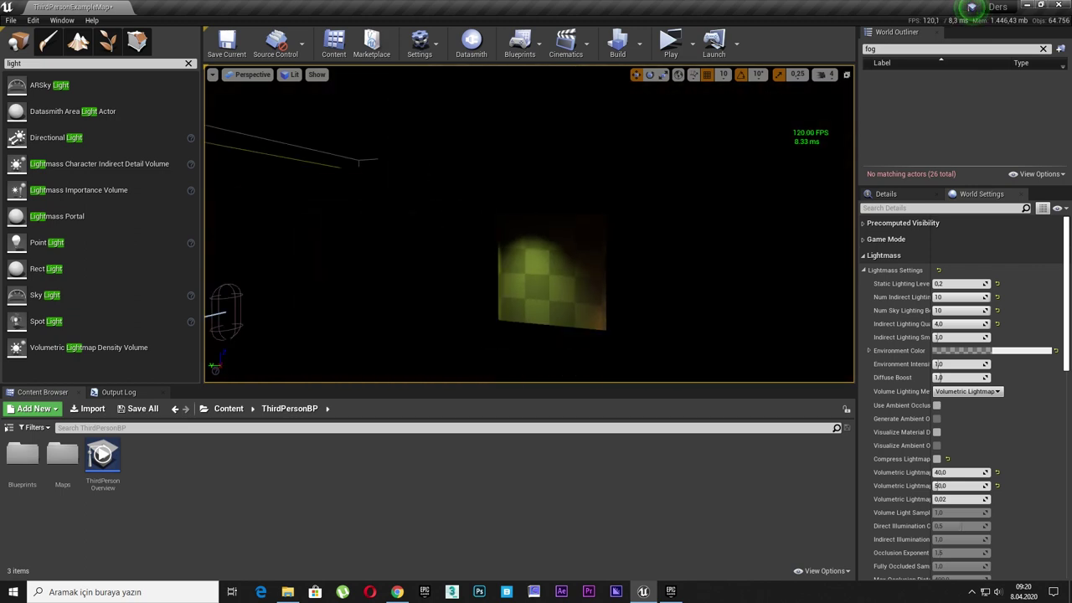